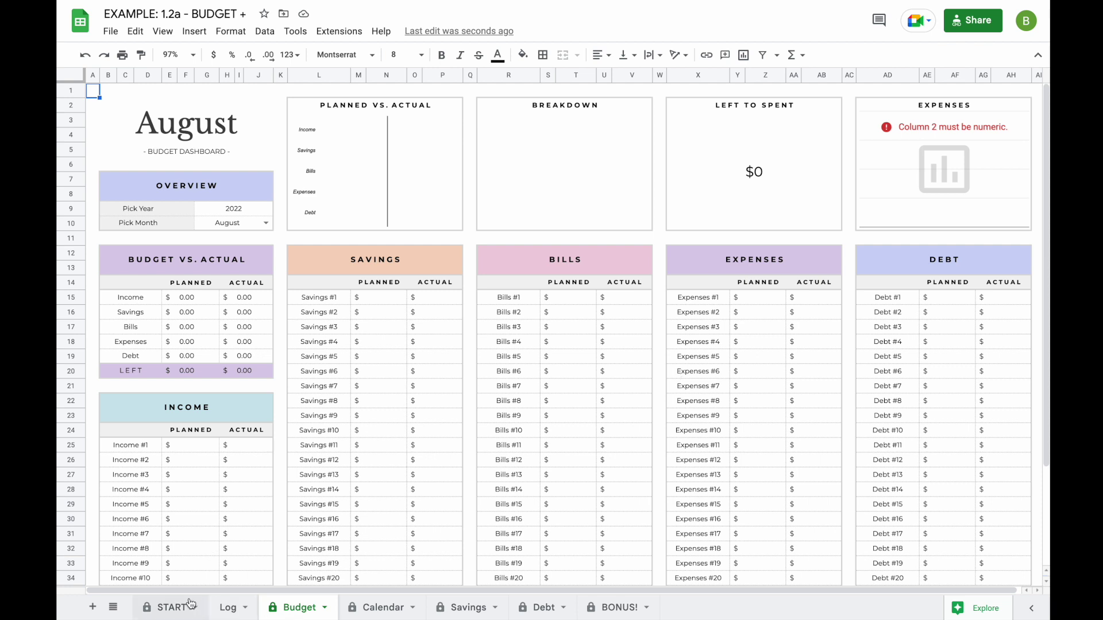
Review the START sheet's categories, savings and sinking funds, monthly subscriptions and debt snowball sections.
click(167, 608)
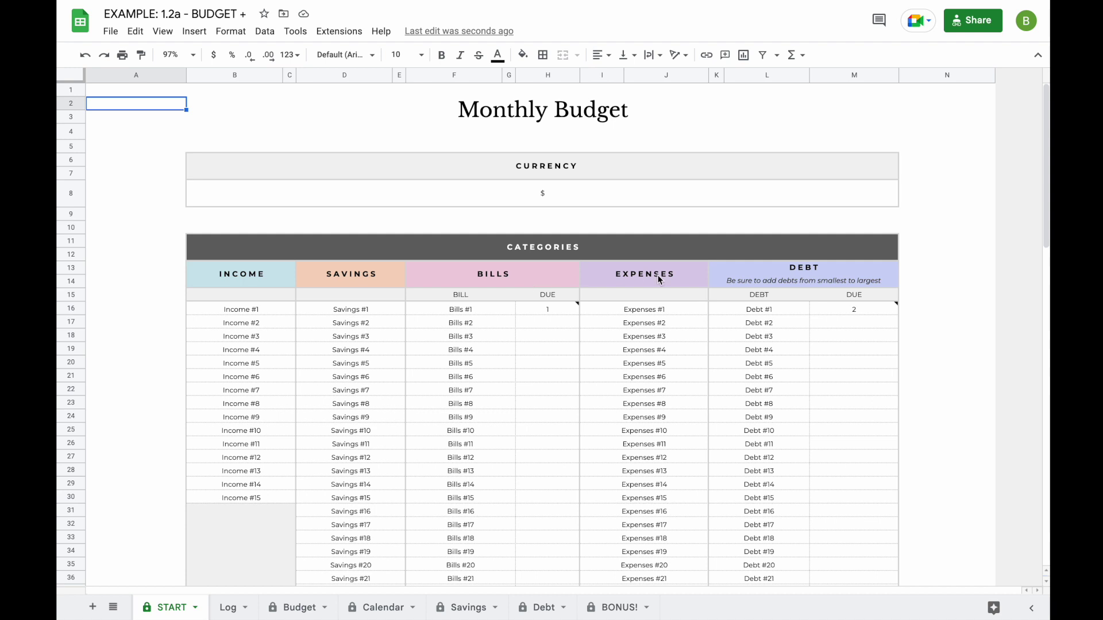
scroll(440, 387, down, 10)
scroll(392, 246, up, 2)
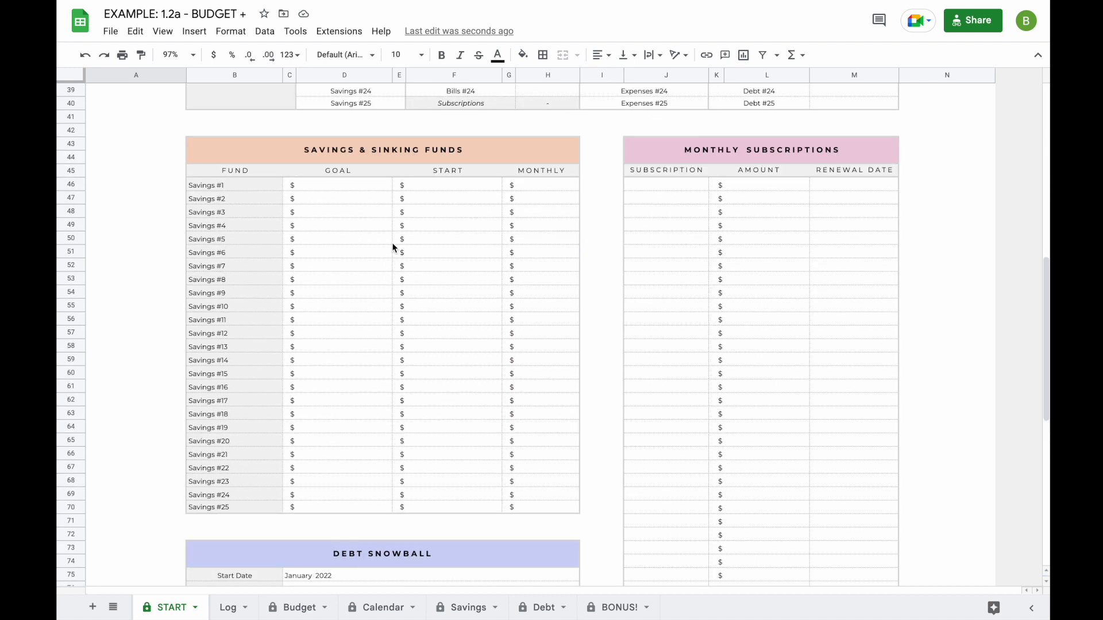
scroll(392, 247, down, 8)
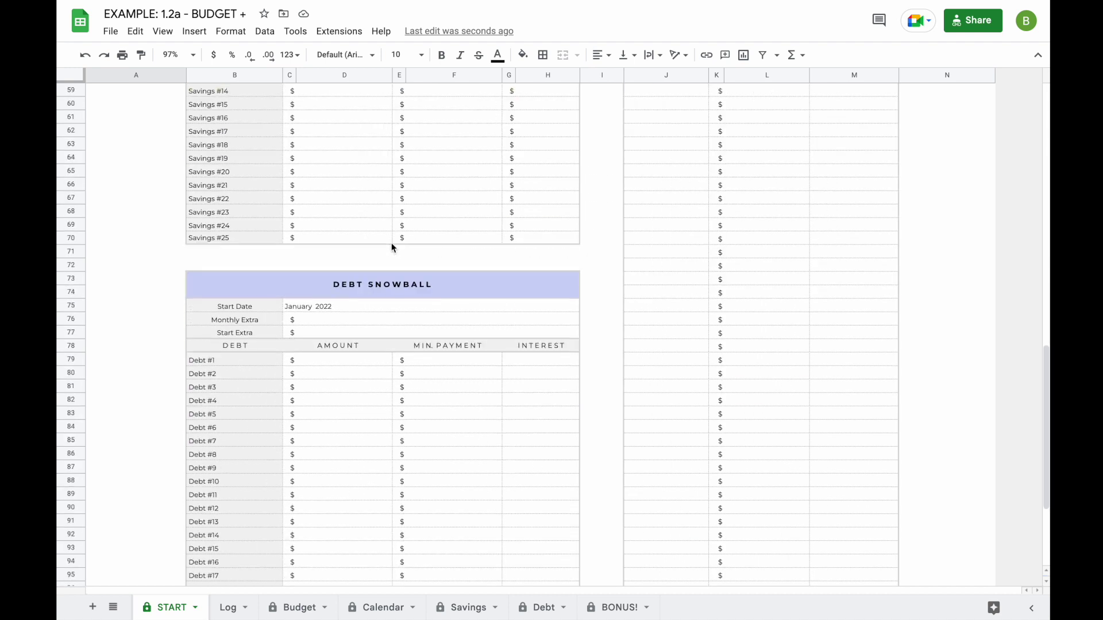
scroll(380, 319, up, 20)
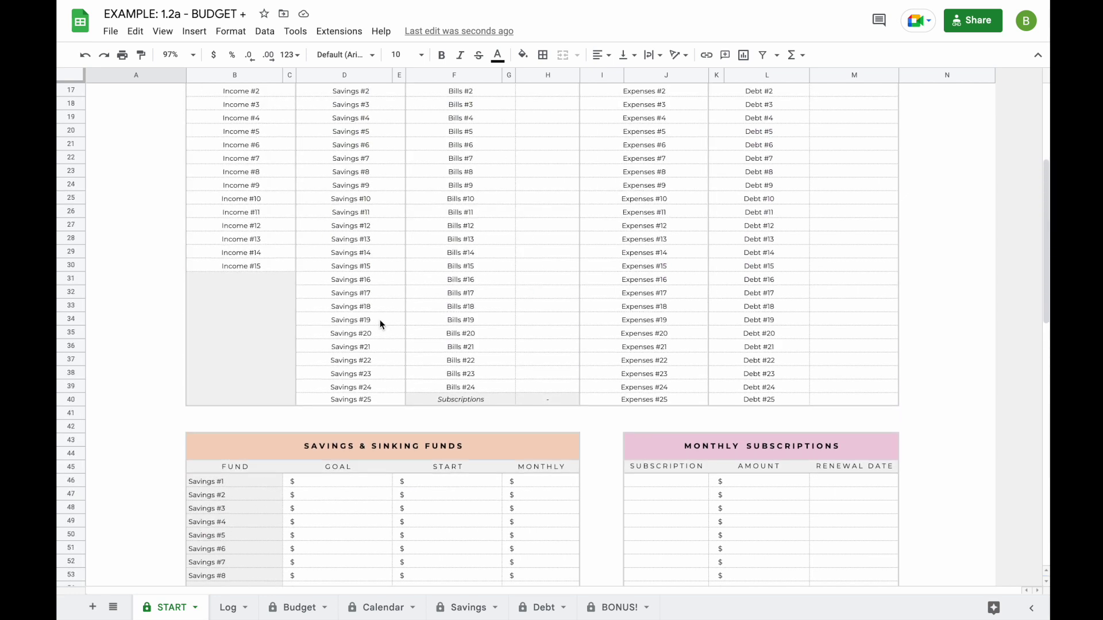
Look at the Log sheet and set the month on the Budget dashboard to October.
click(230, 609)
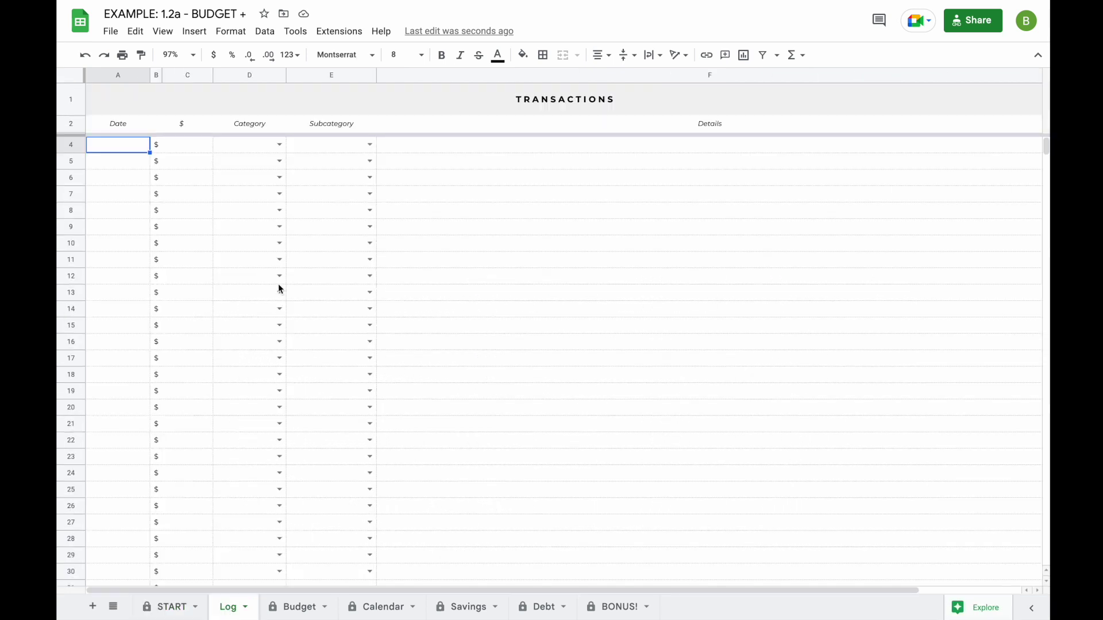
click(299, 608)
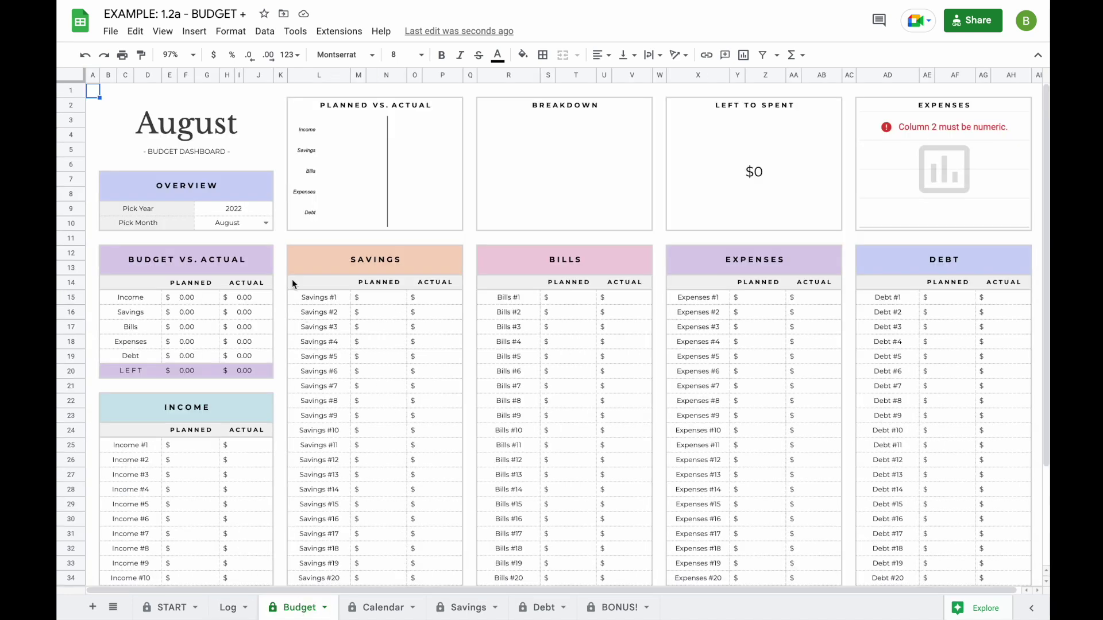
double_click(241, 223)
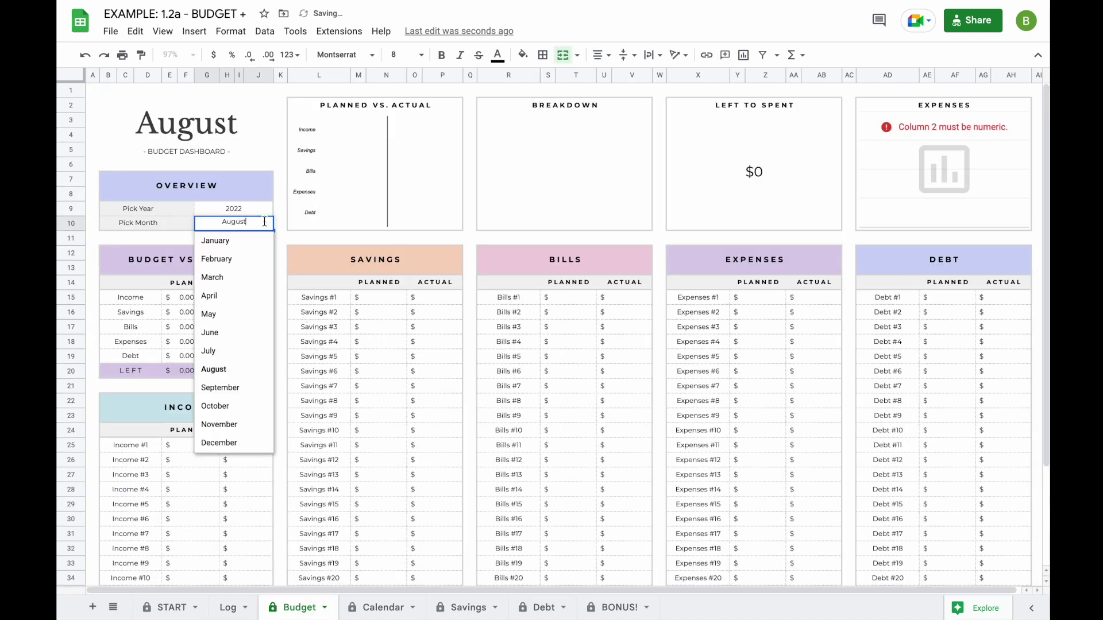
click(244, 406)
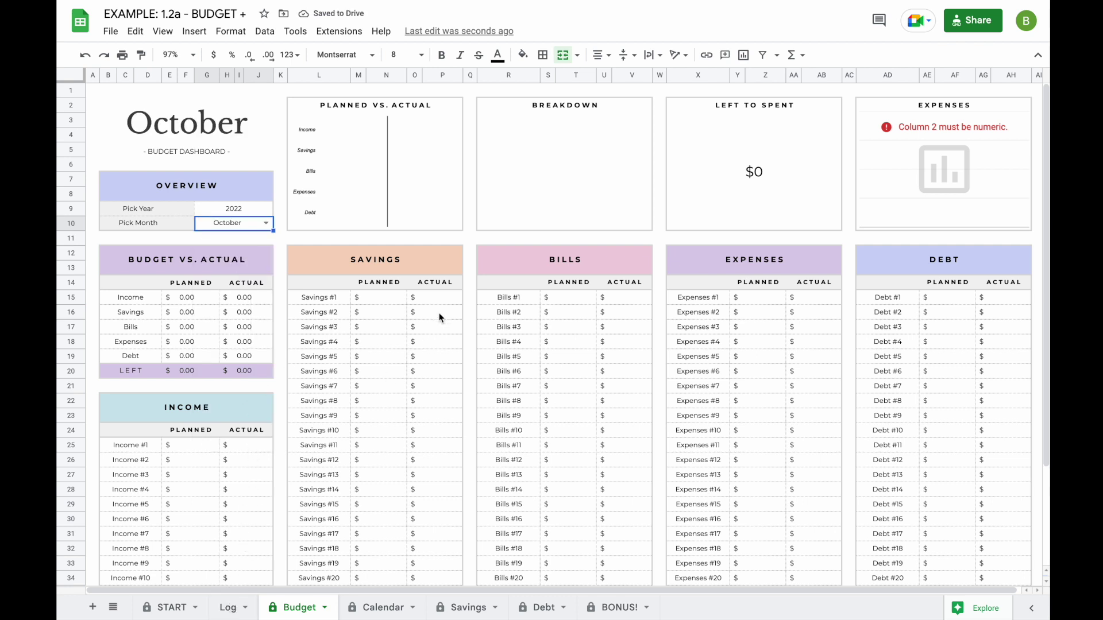
Look through the Calendar, Savings, Debt and BONUS! sheets of the budget template.
click(380, 608)
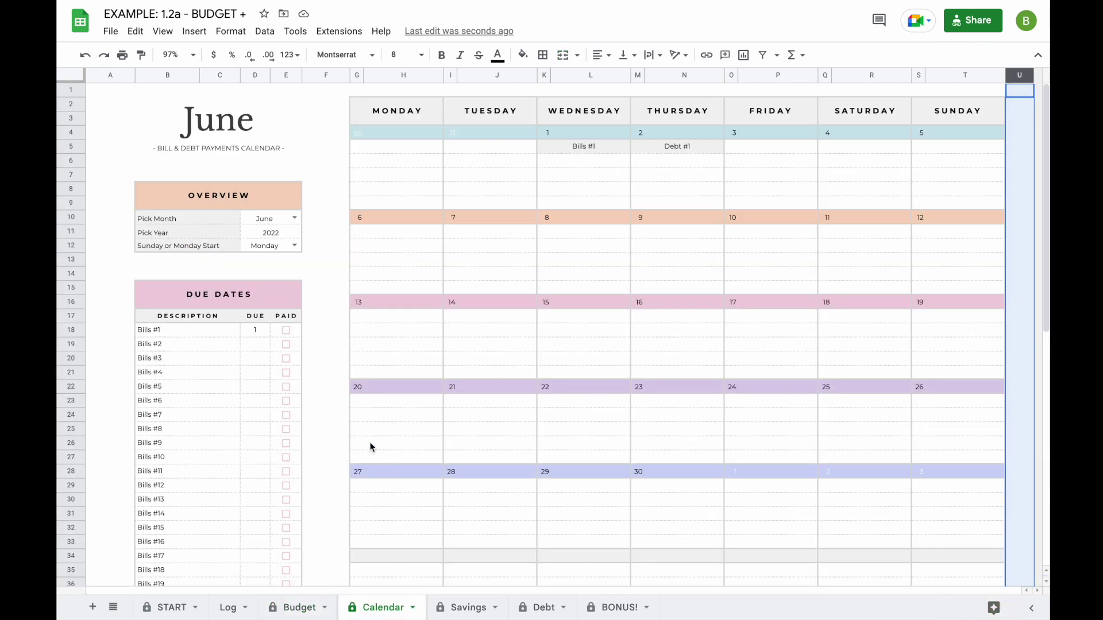
click(332, 373)
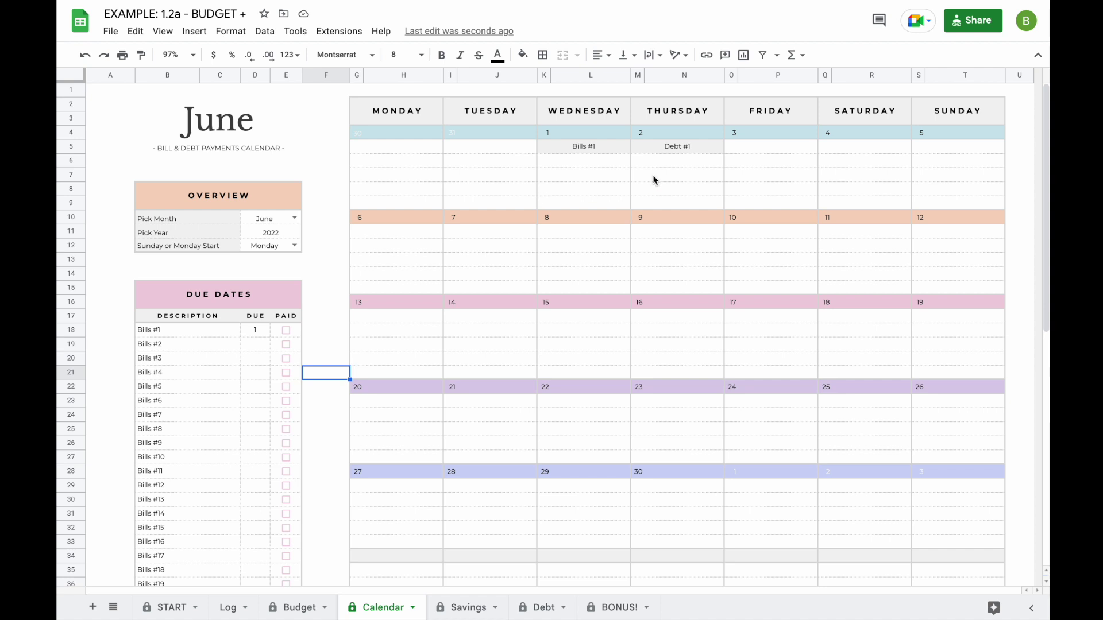
click(461, 605)
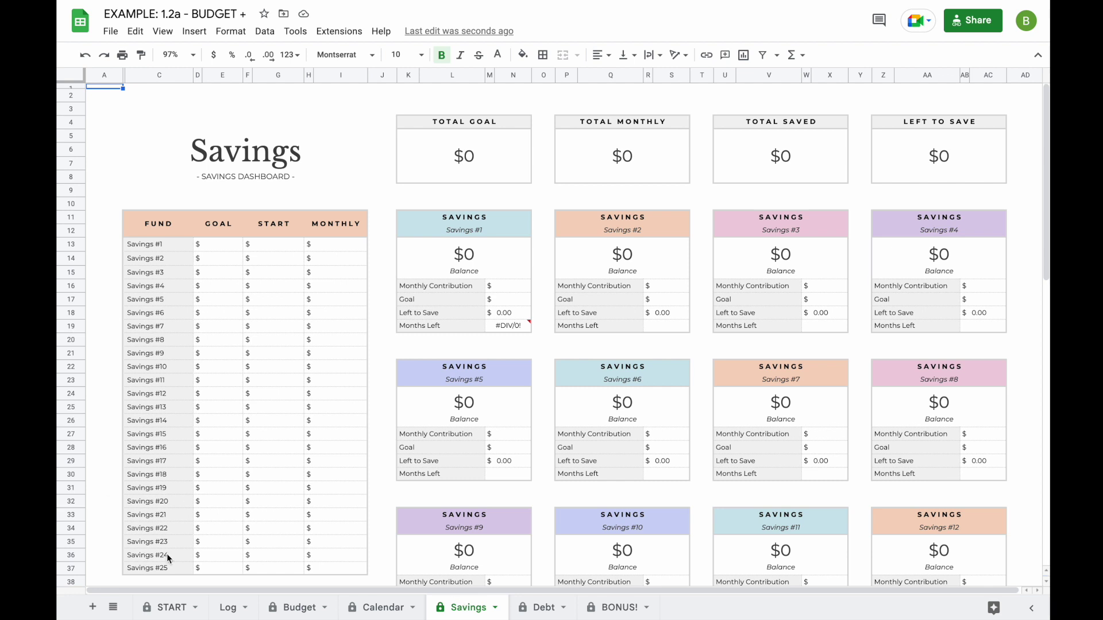
click(536, 608)
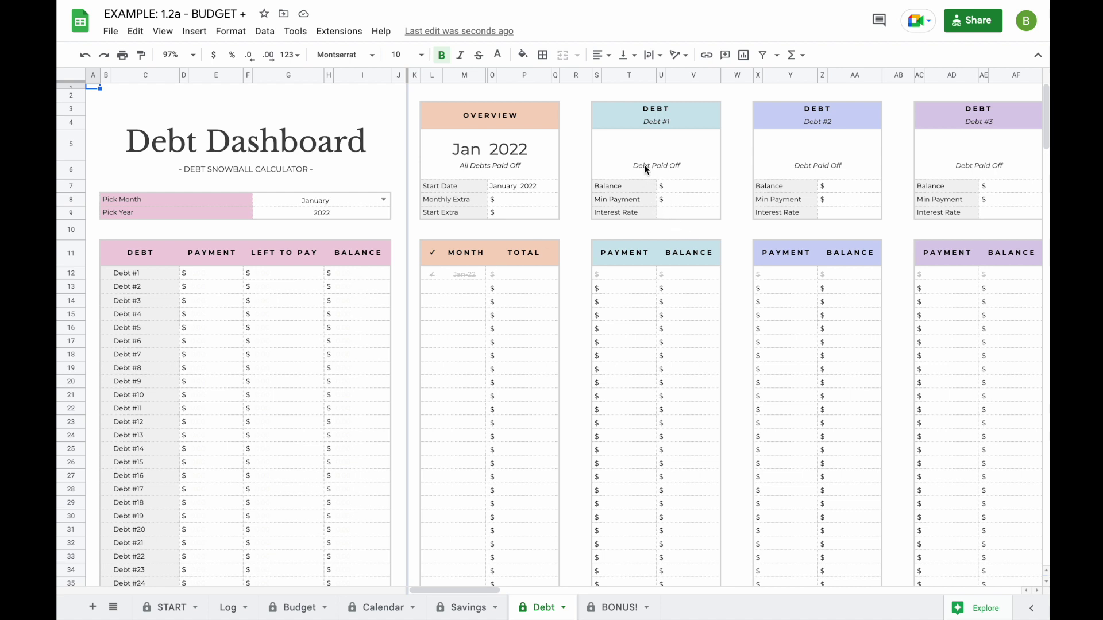
click(615, 608)
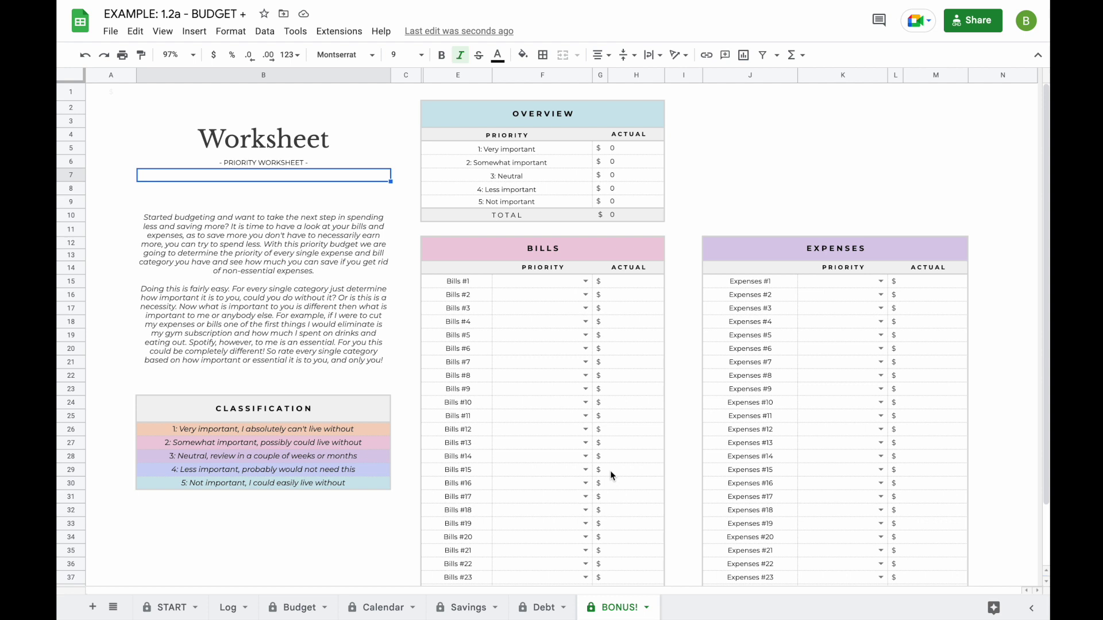
Change the currency on the START sheet to €.
click(165, 608)
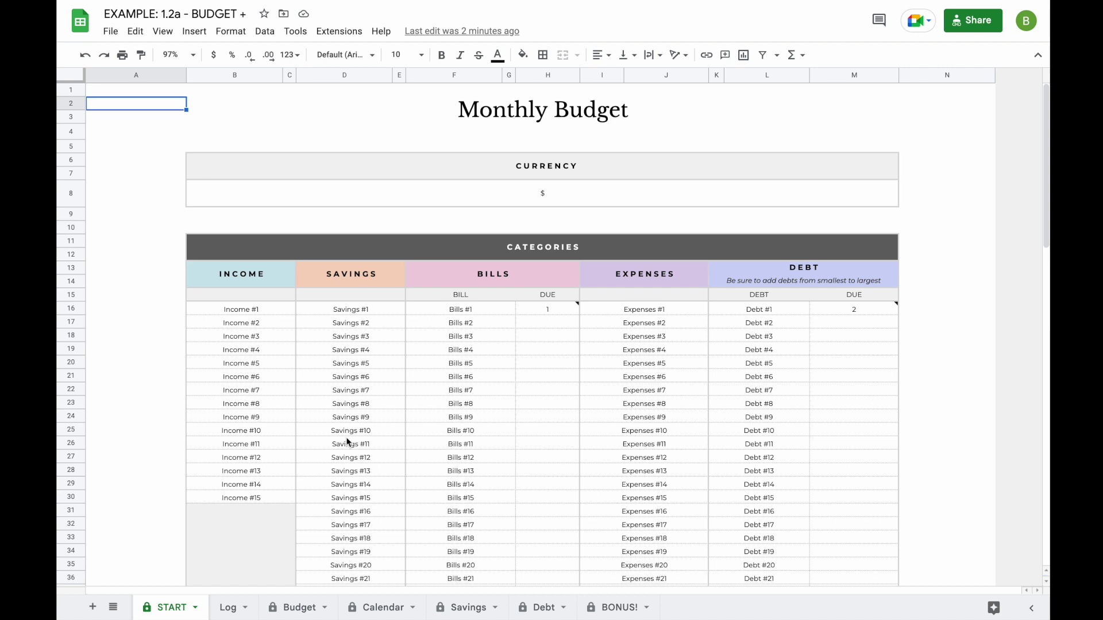
click(522, 199)
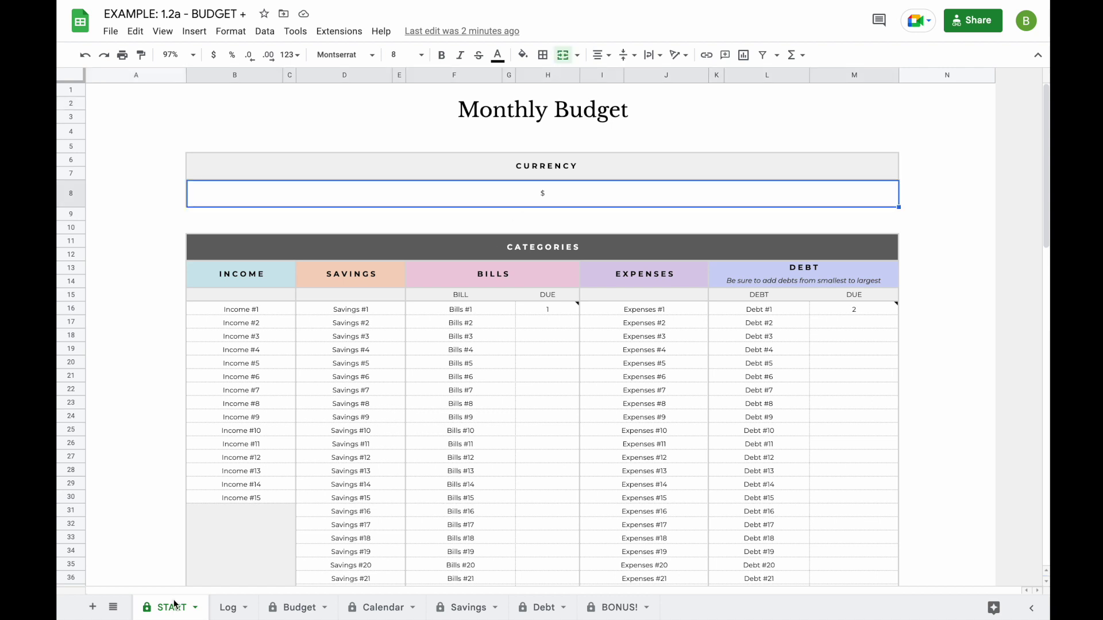
double_click(561, 197)
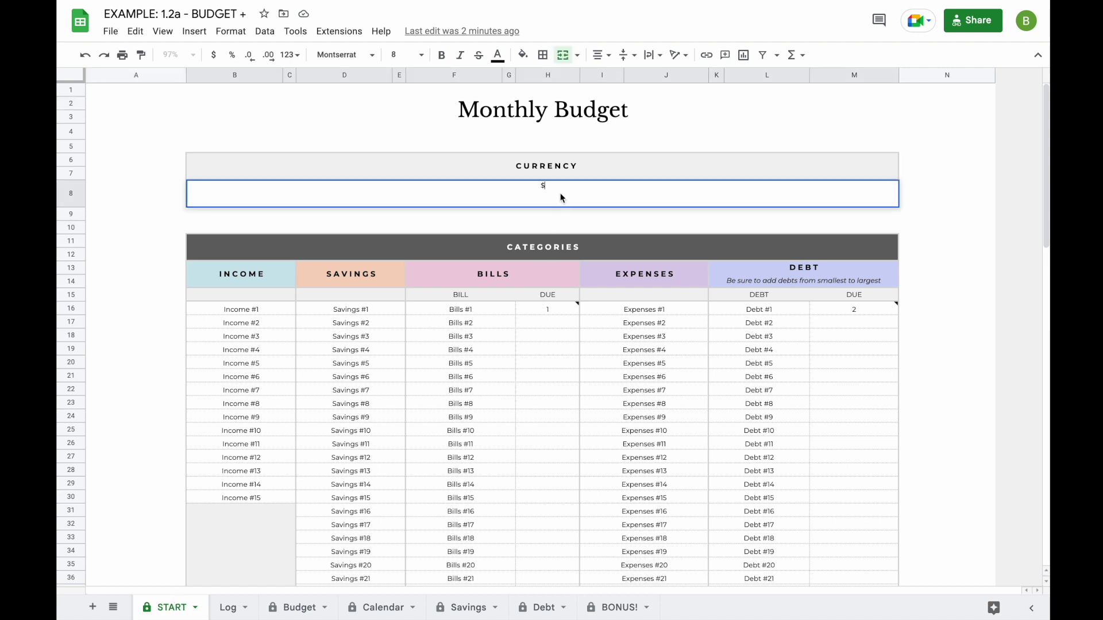
key(BackSpace)
key(Return)
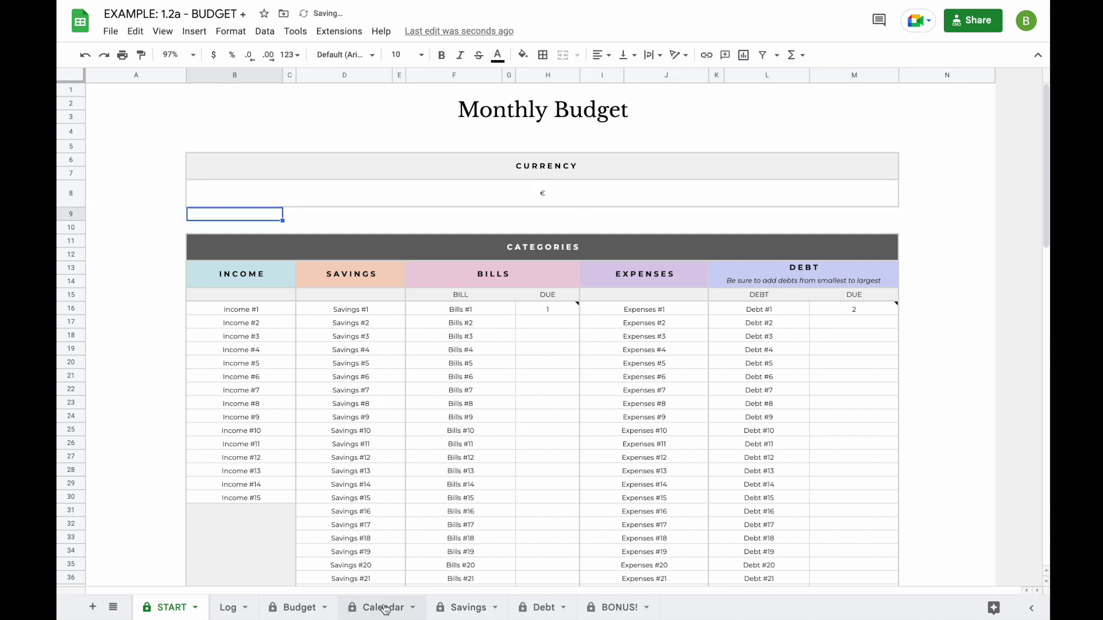
Check the currency symbol on the Budget sheet and restore the START sheet's currency to $.
click(384, 607)
click(313, 607)
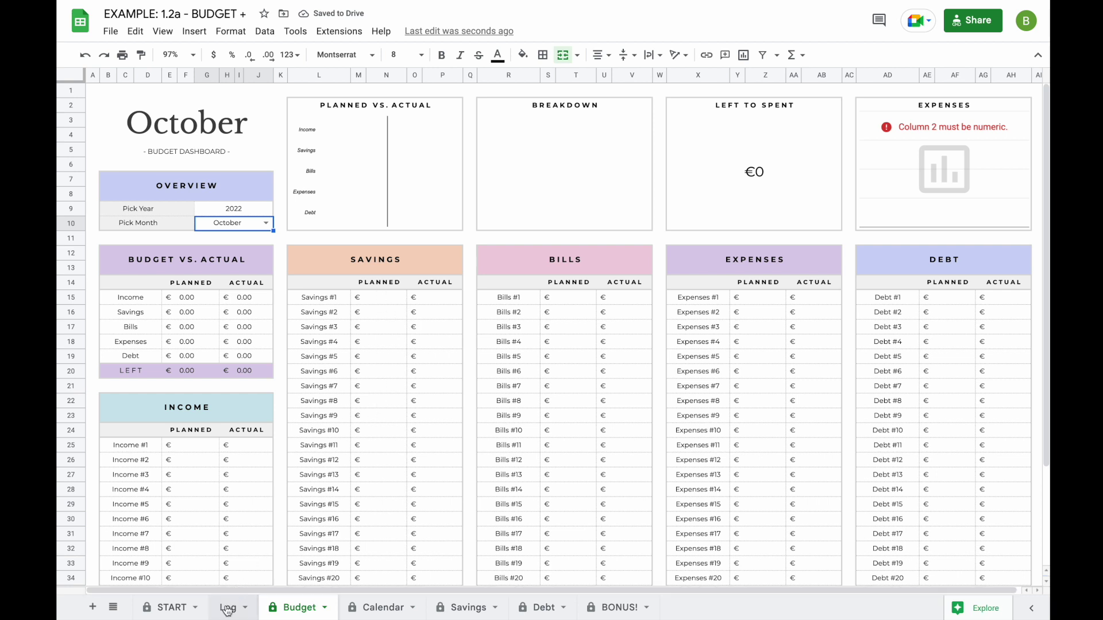
click(203, 609)
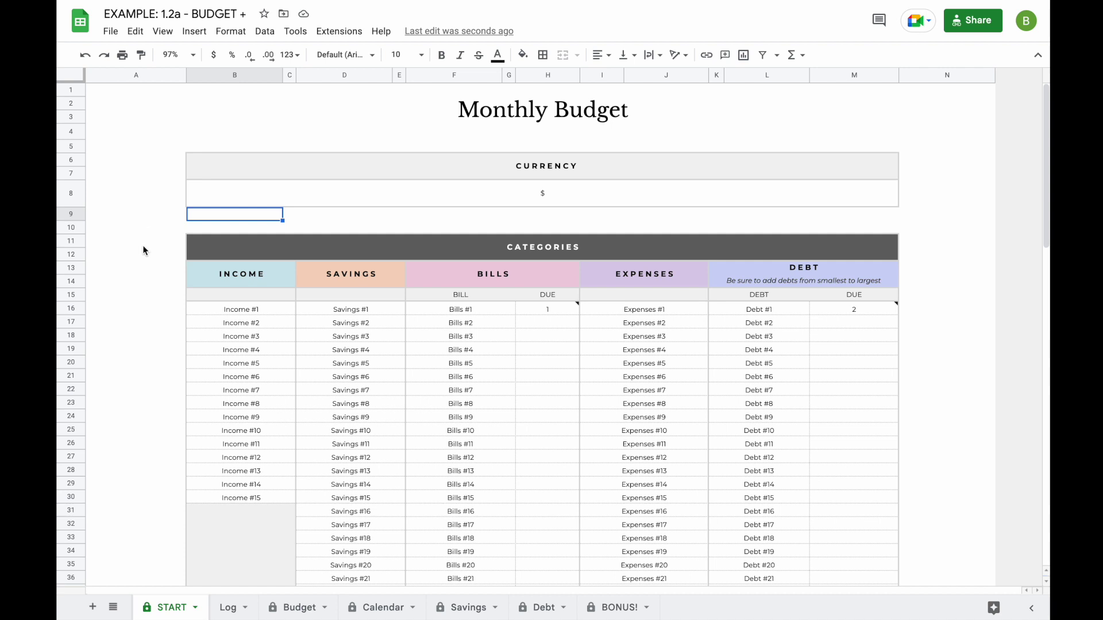
Enter Paycheck, Gifts, Bonus, Freelance and Child Support as income categories and clear the placeholders Income #6 to Income #15.
click(266, 311)
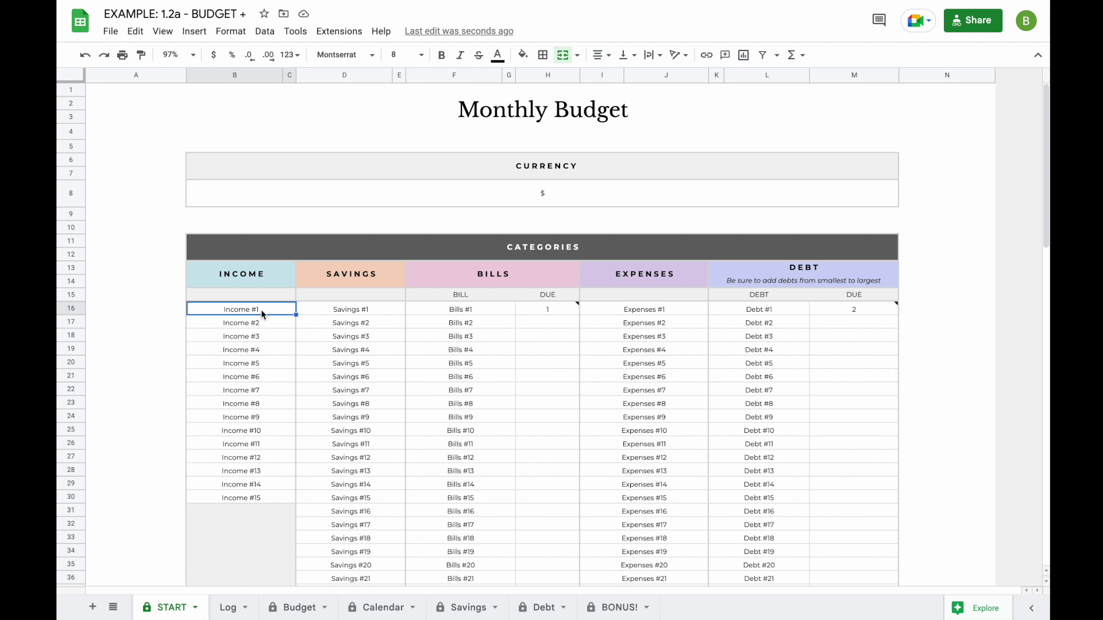
double_click(256, 308)
key(ctrl+a)
key(BackSpace)
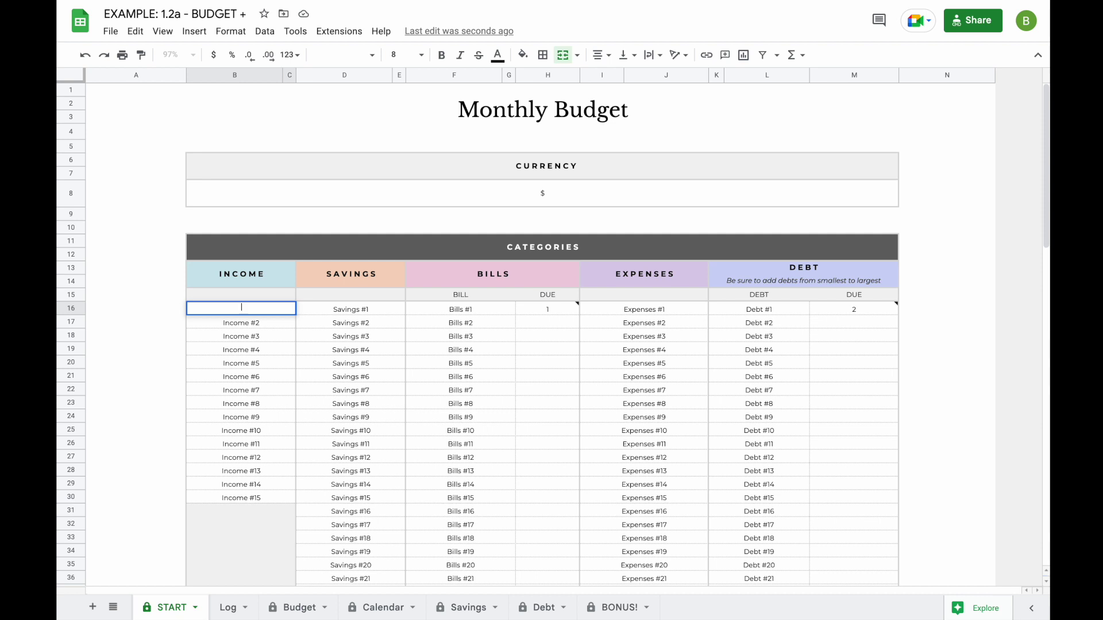
text(Paycheck)
key(Return)
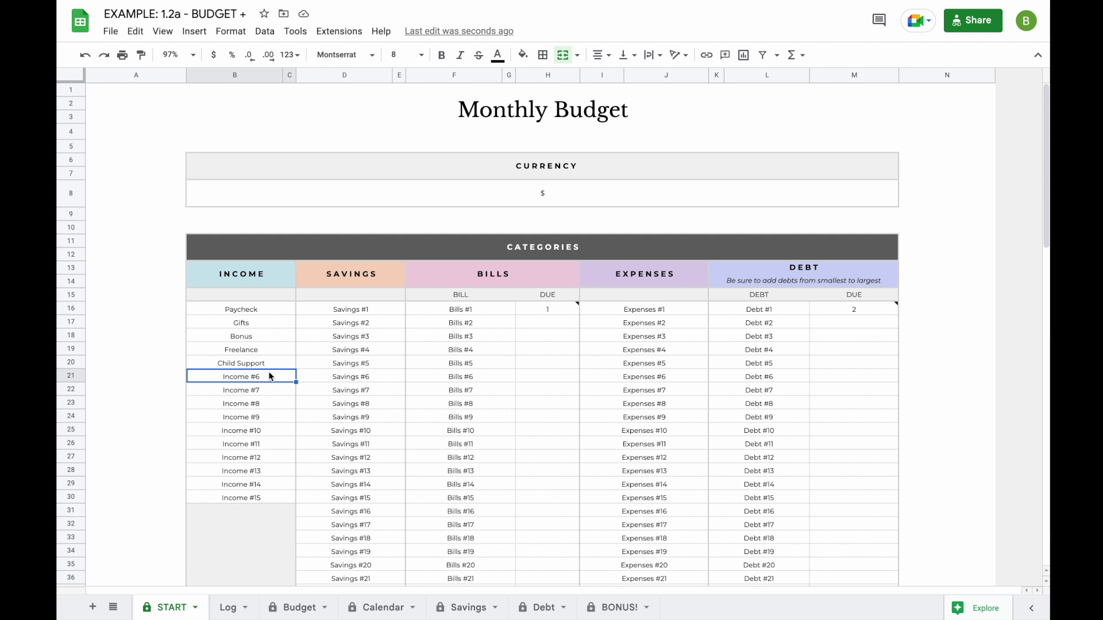
shift+click(273, 497)
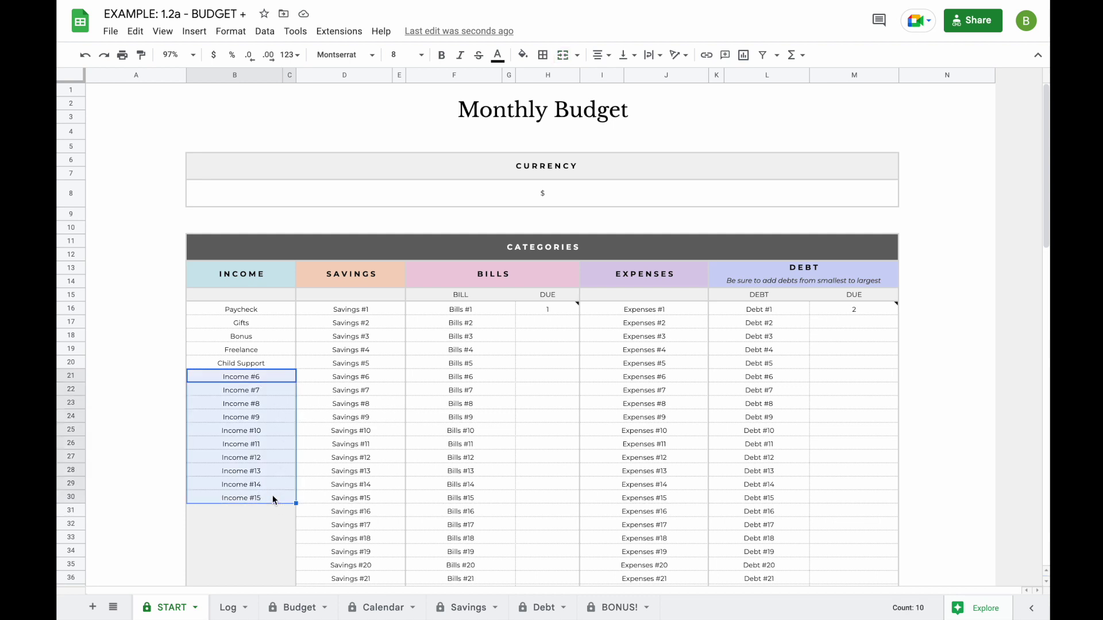
key(Delete)
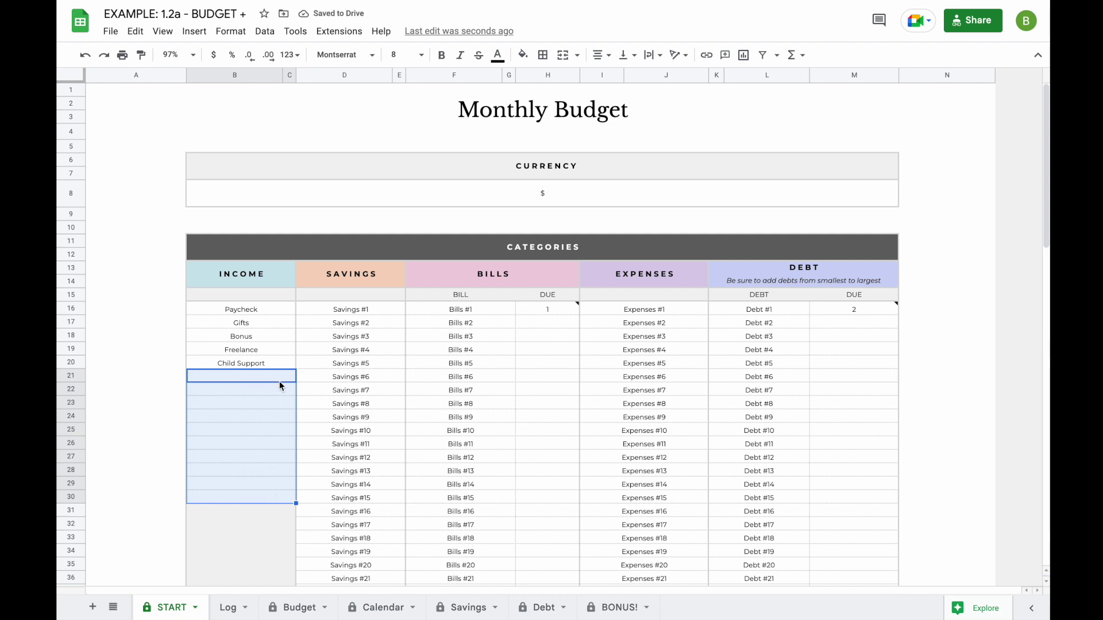
Replace the savings placeholders with Home Renovation, Car and Wedding, and the bills with Rent, Netflix, Internet, Water and Phone Plan.
click(368, 312)
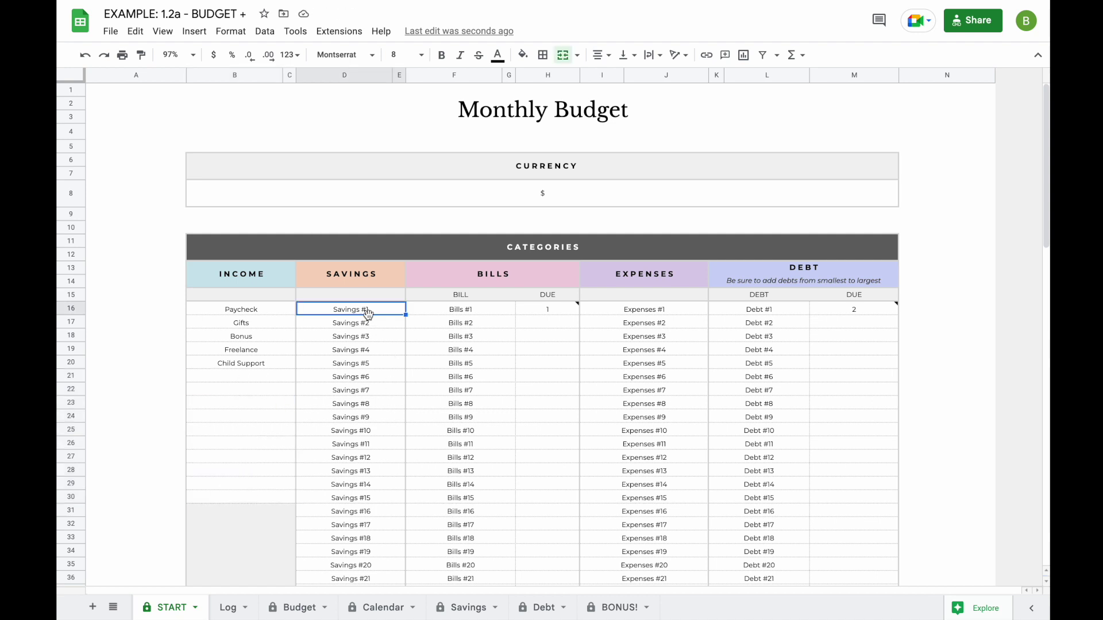
scroll(368, 313, down, 3)
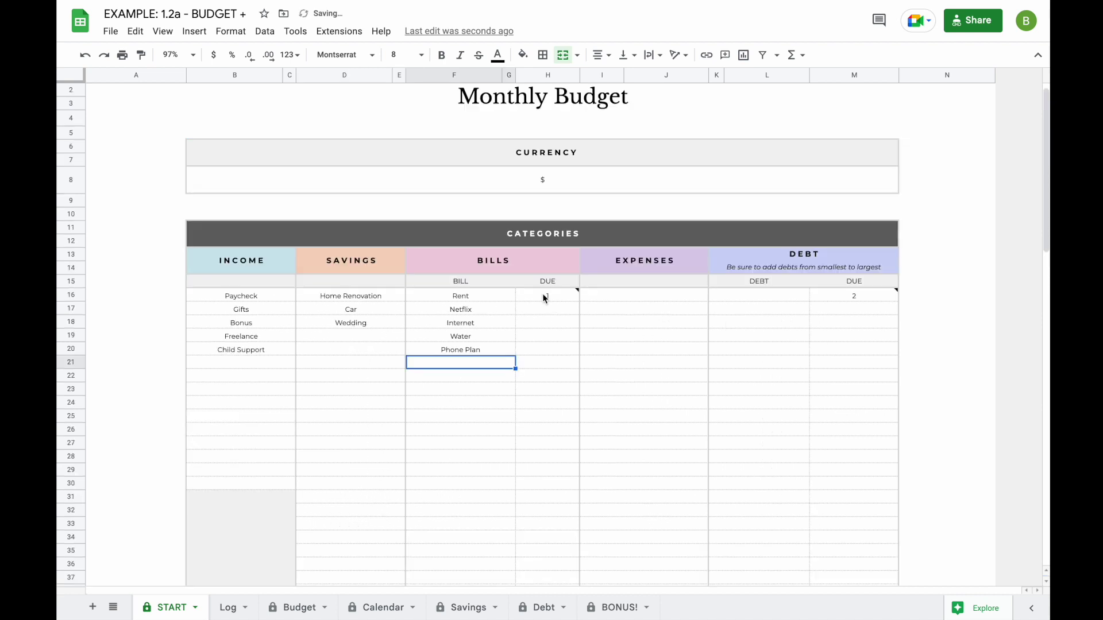
Enter the bill due days: 5 for Rent, 10 for Netflix, 1 for Internet, 1 for Water and 7 for Phone Plan.
click(537, 295)
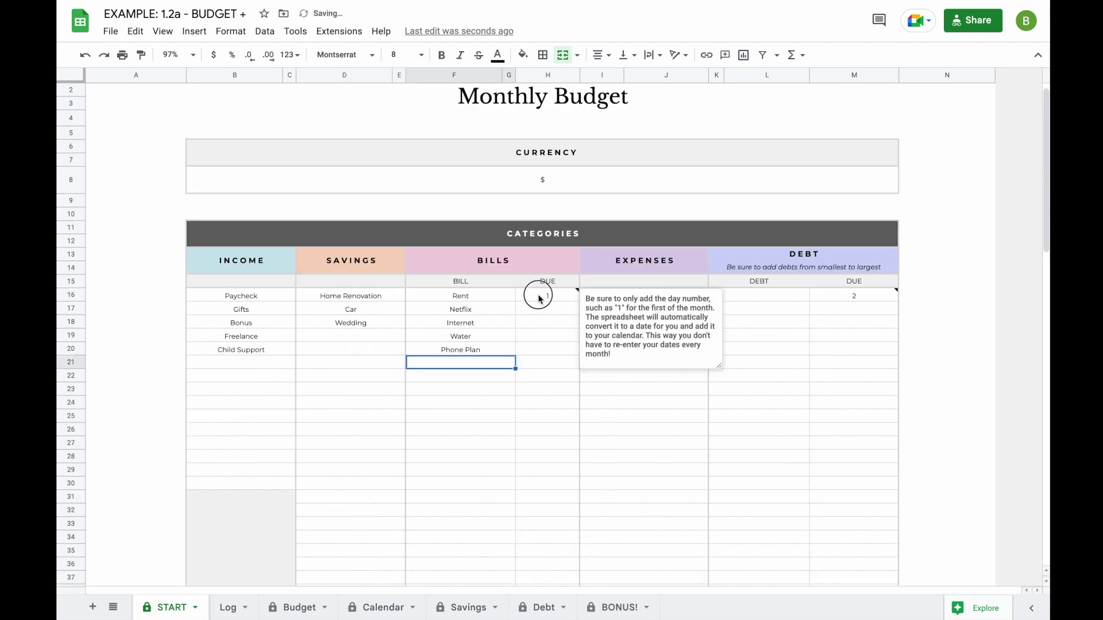
click(539, 344)
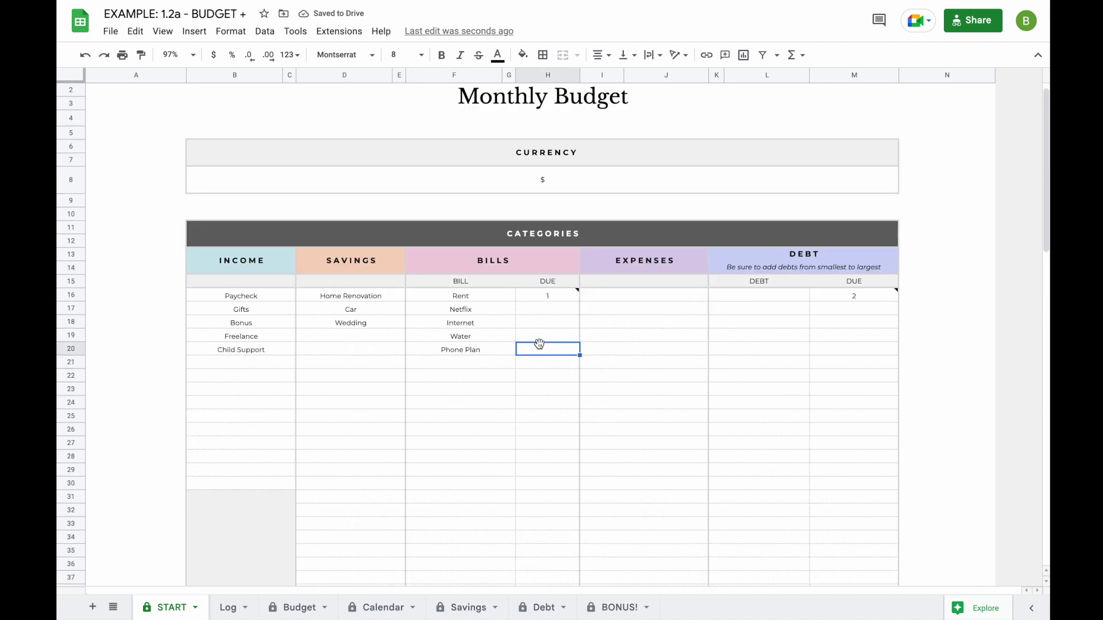
click(539, 296)
text(5)
click(542, 314)
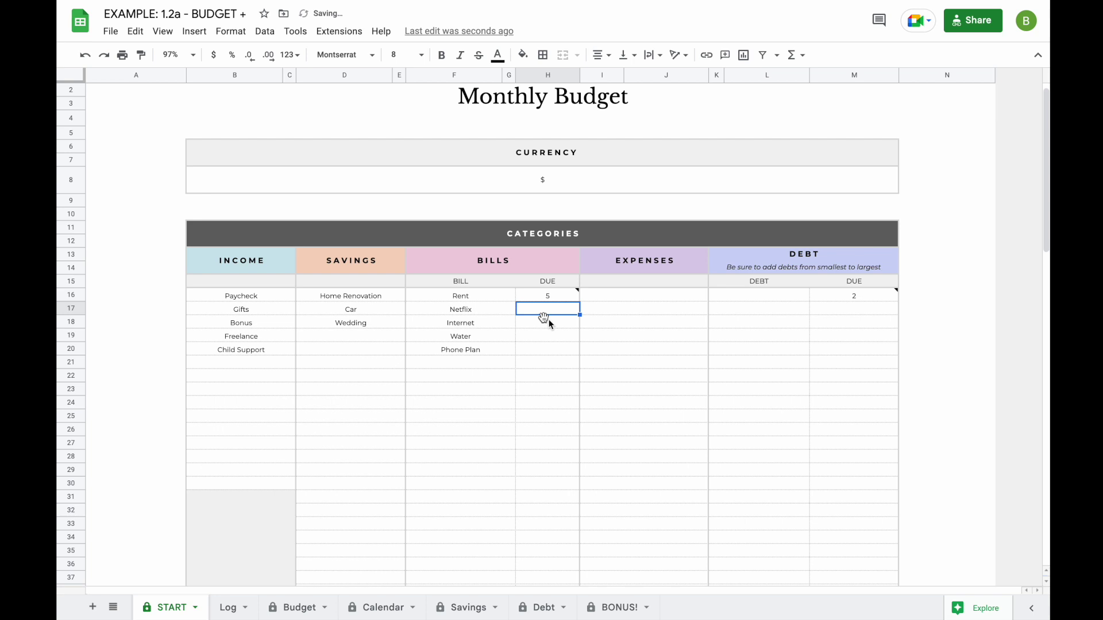
text(10)
key(Return)
text(1)
key(Return)
text(1)
key(Return)
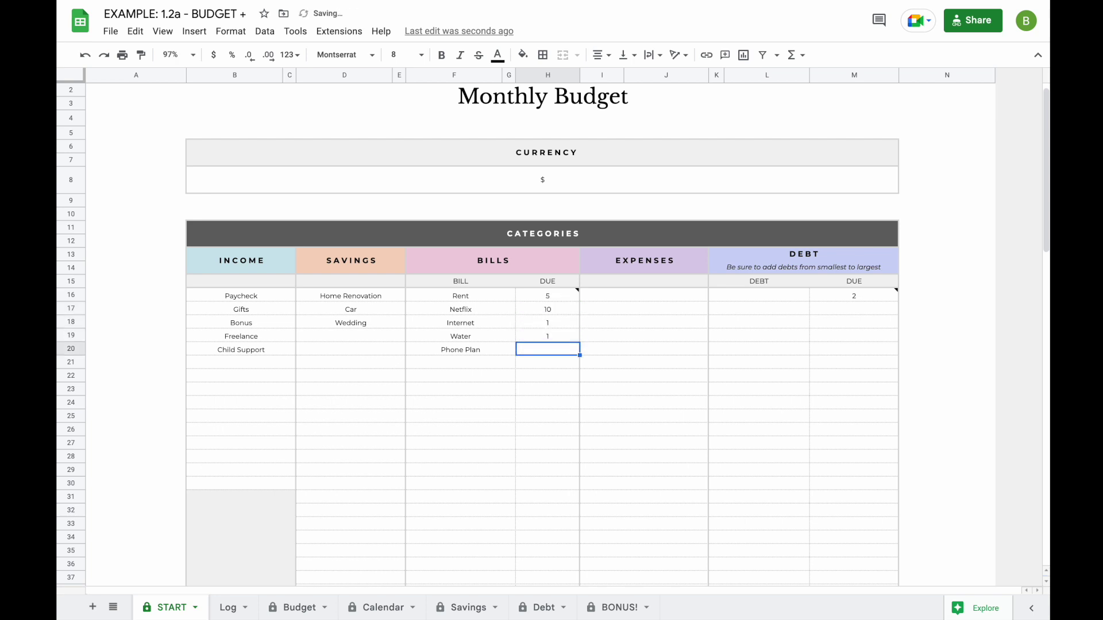
text(7)
key(Return)
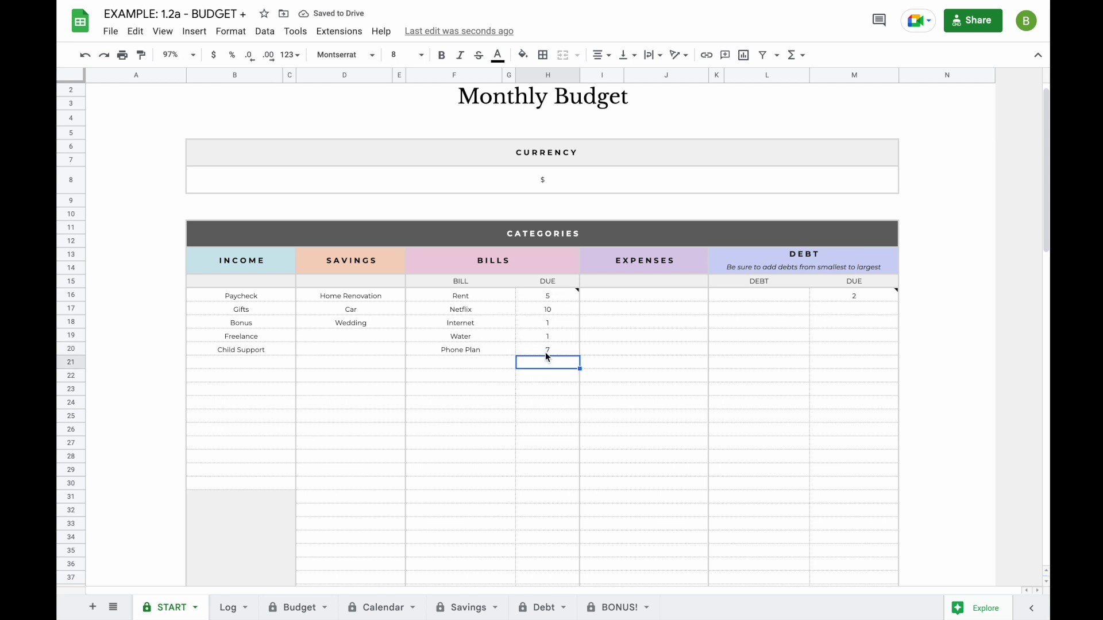
Set the month of the bill and debt payments calendar to September.
click(381, 607)
click(294, 217)
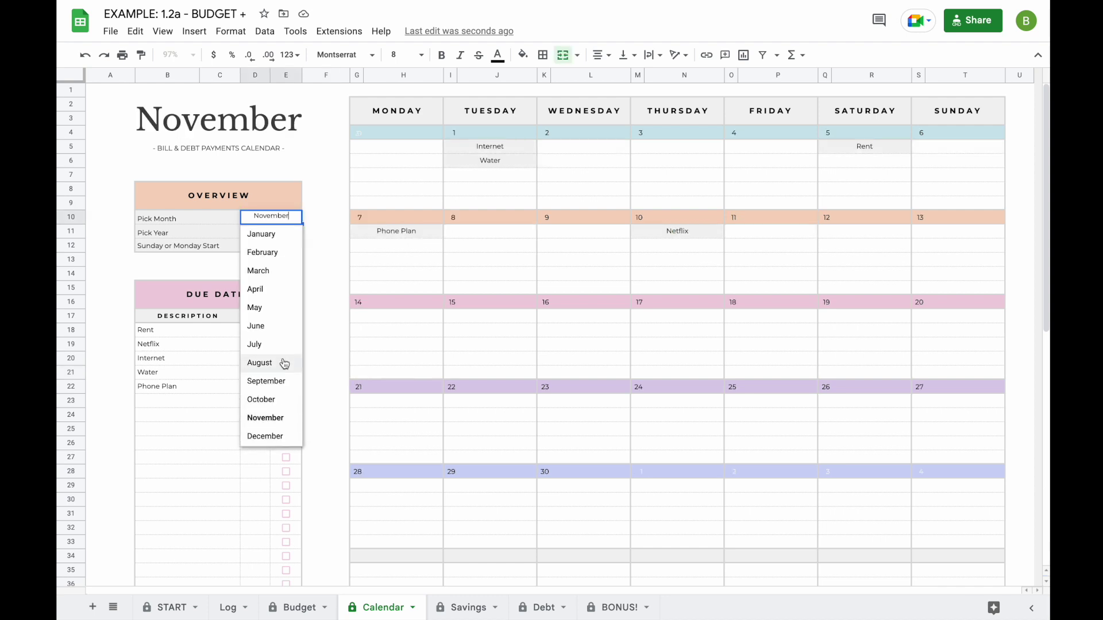
click(284, 381)
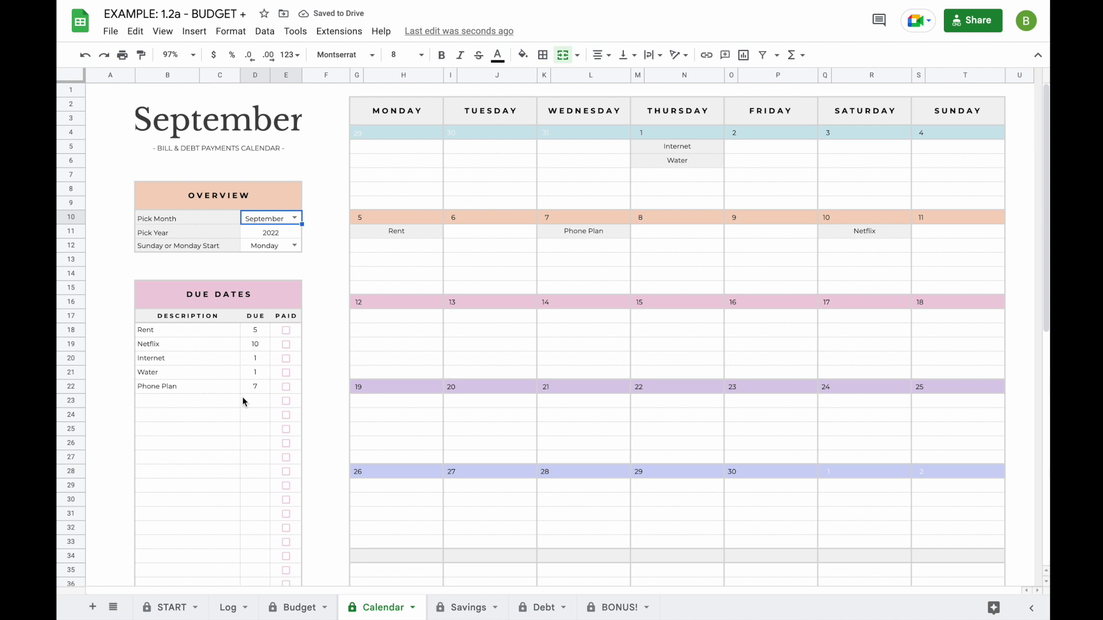
On the START sheet, enter expenses Food, Drinks, Transport and Fuel, and debts Credit Card due 2, Student Loan due 1, Credit Card due 19.
click(187, 604)
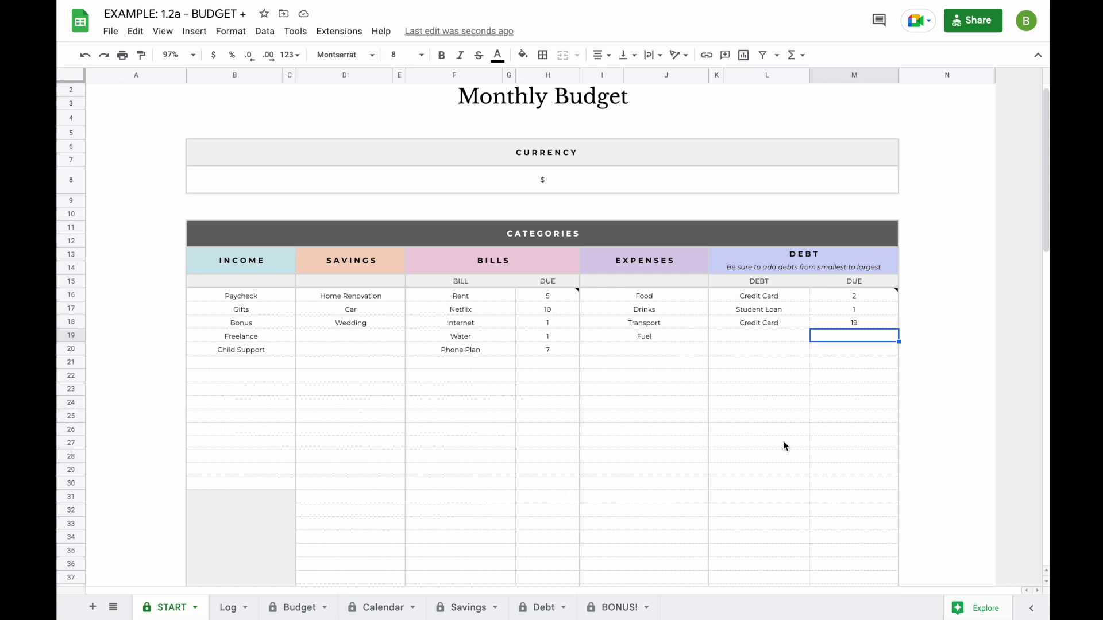
scroll(528, 439, down, 9)
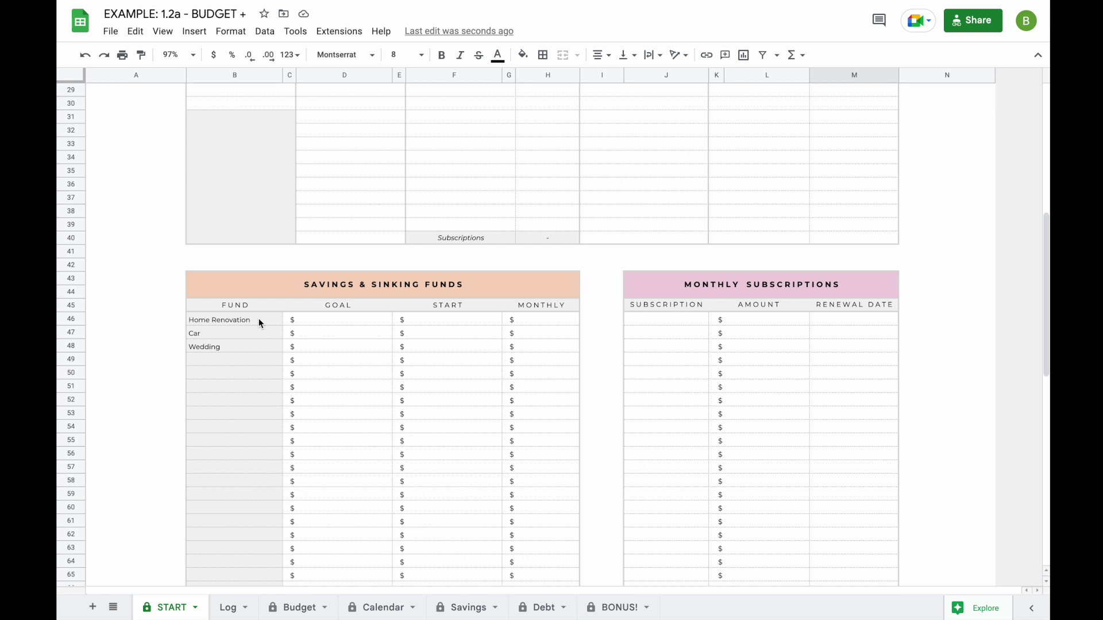
Enter the Savings & Sinking Funds goals: 10000 for Home Renovation, 5000 for Car and 15000 for Wedding.
scroll(253, 362, up, 5)
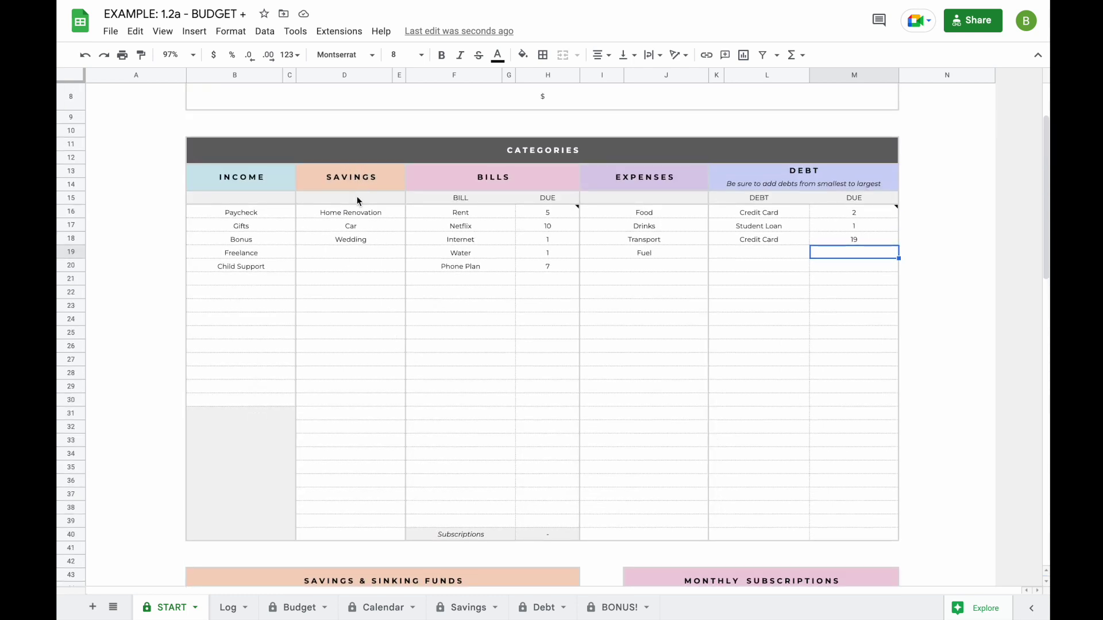
scroll(359, 270, down, 5)
click(334, 293)
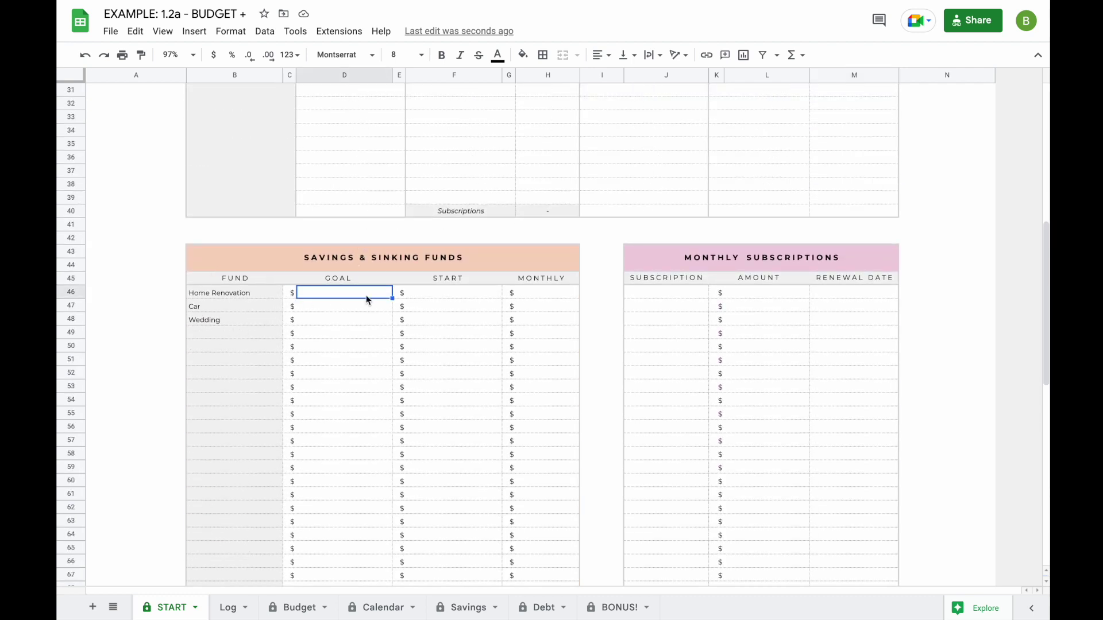
text(10000)
key(Return)
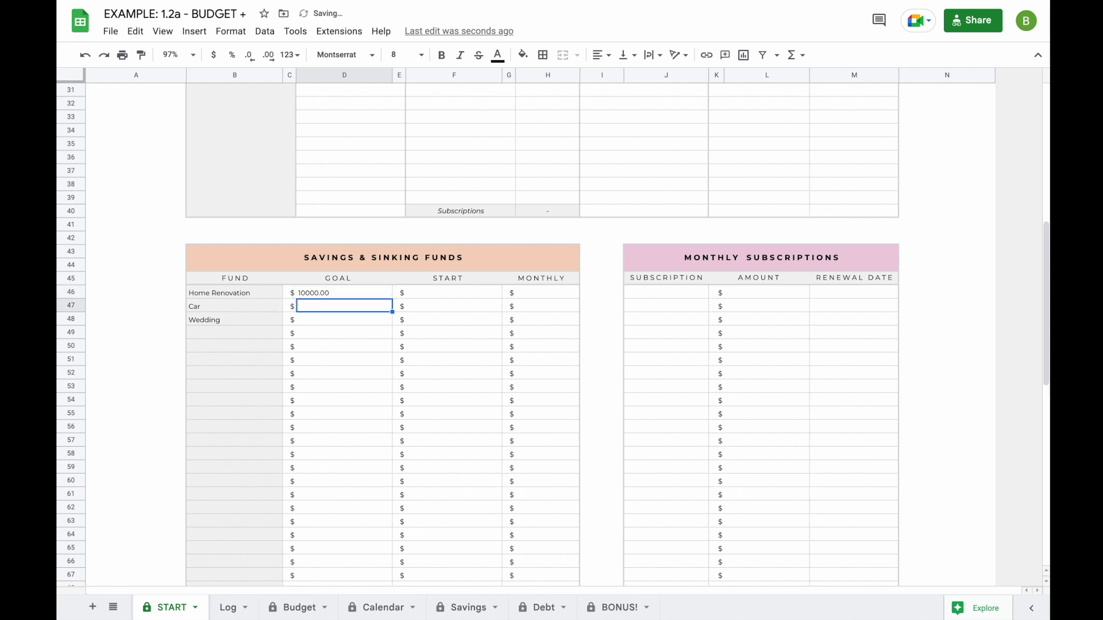
text(5000)
key(Return)
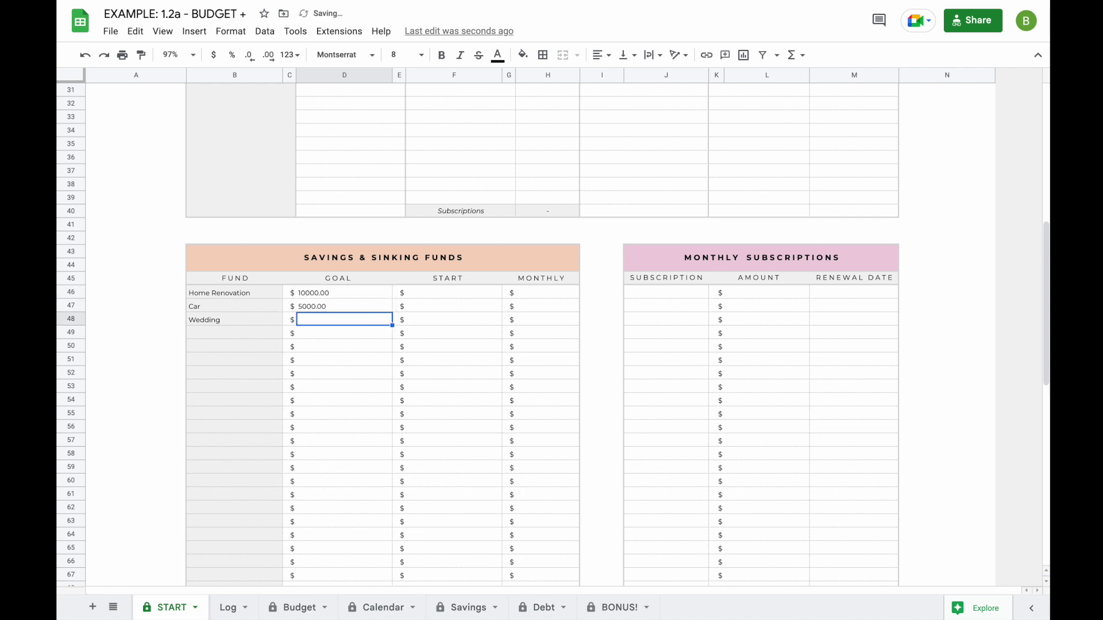
text(15000)
key(Return)
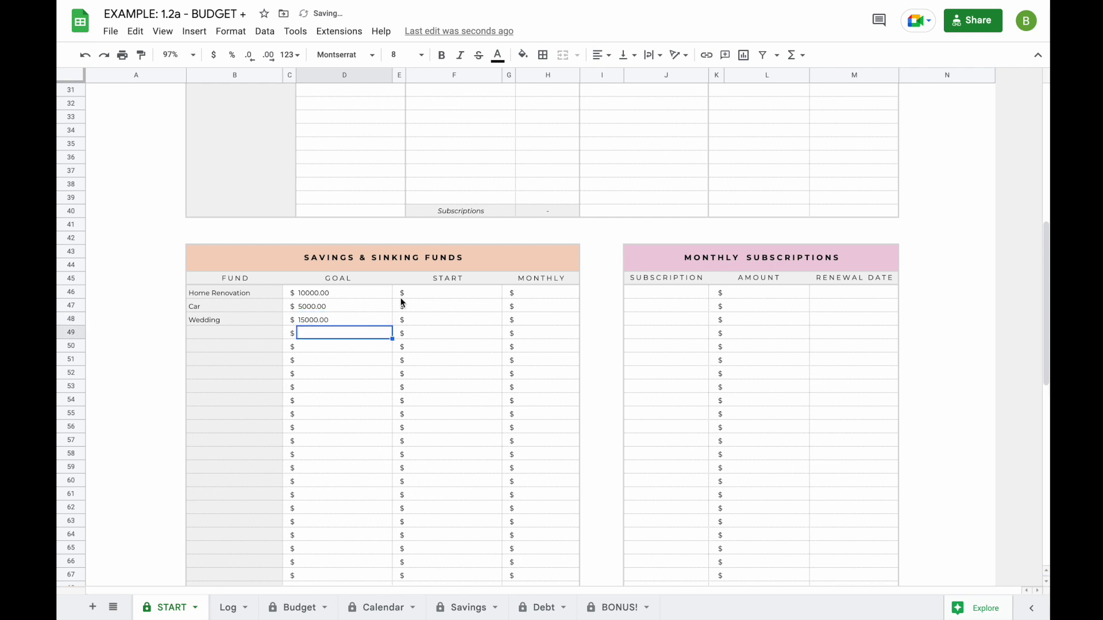
Enter the funds' starting amounts: 5000 for Home Renovation, 1000 for Car and 7500 for Wedding.
click(459, 295)
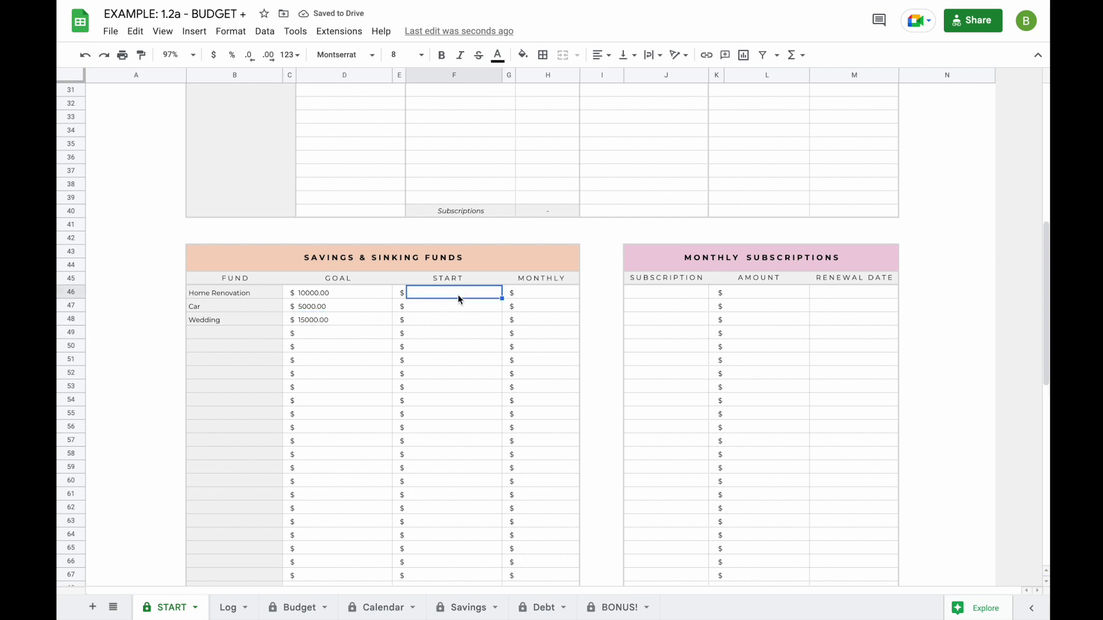
text(5000)
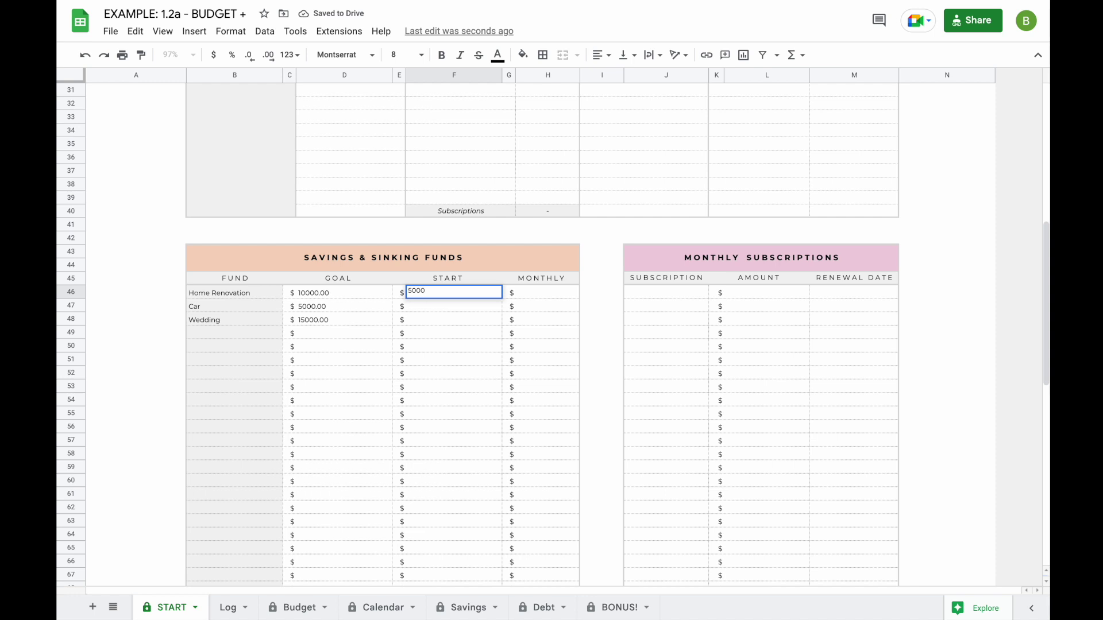
key(Return)
text(100)
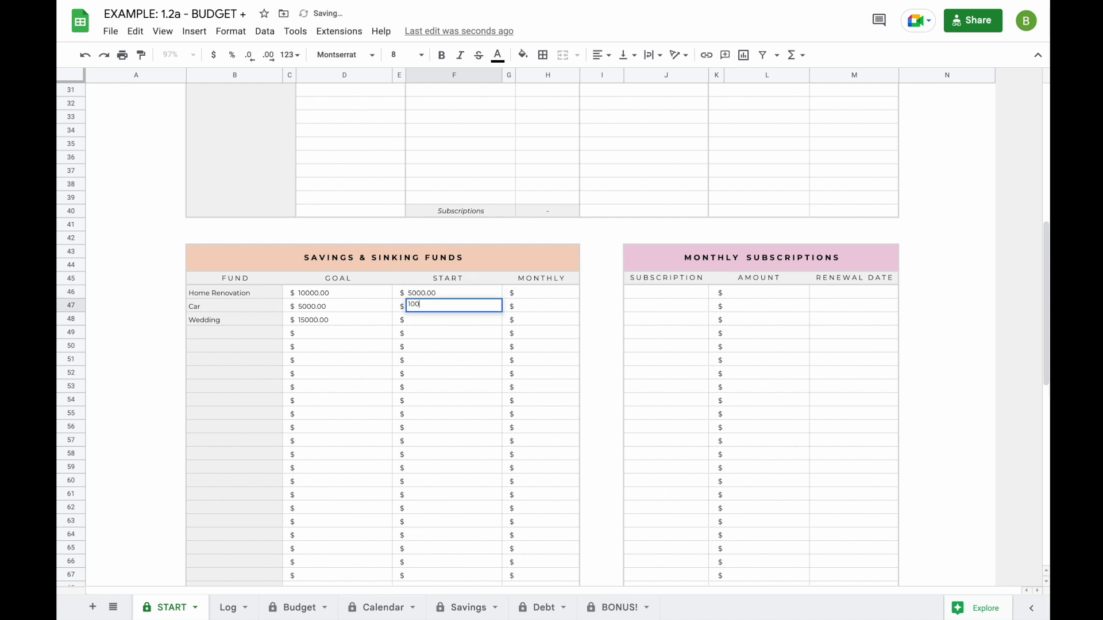
text(0)
key(Return)
double_click(455, 318)
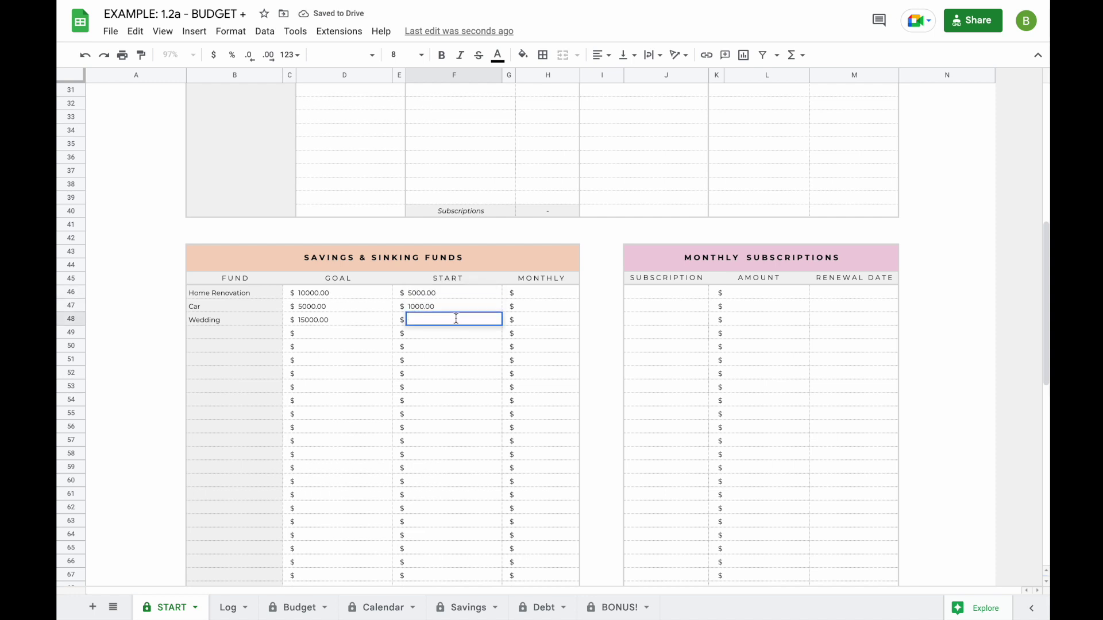
text(75000)
key(Return)
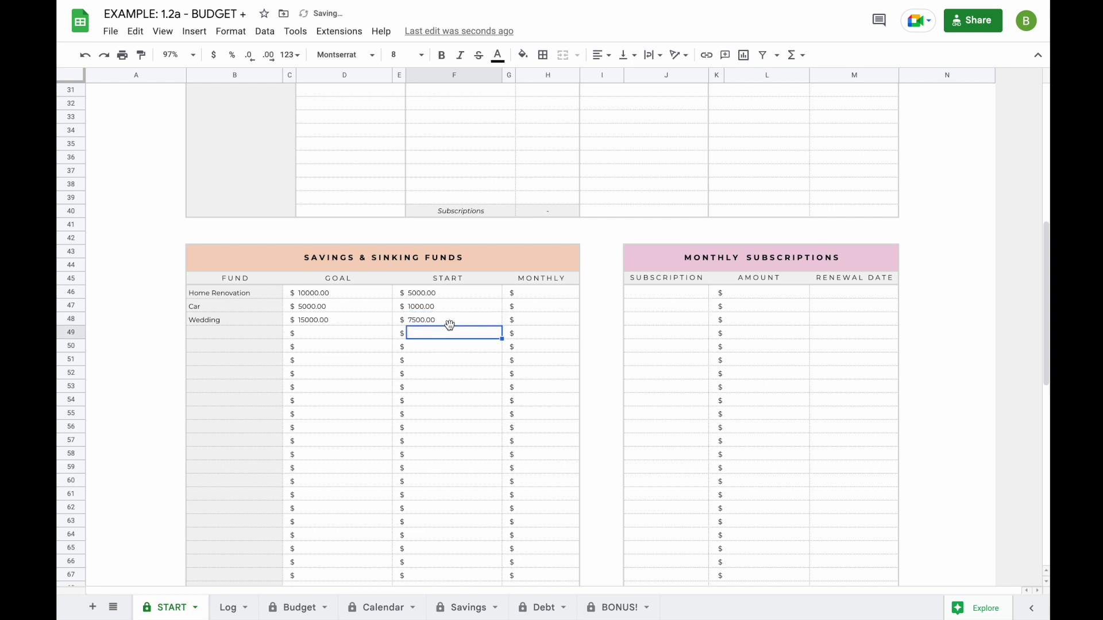
Set the monthly contribution of the Home Renovation fund to 100.
click(547, 295)
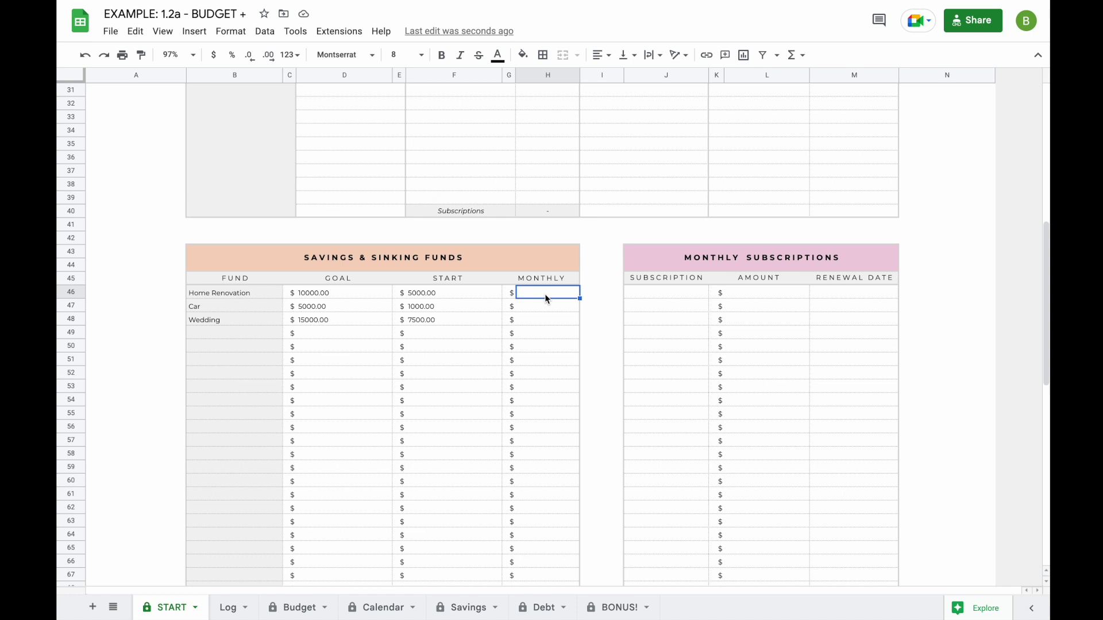
text(100)
key(Return)
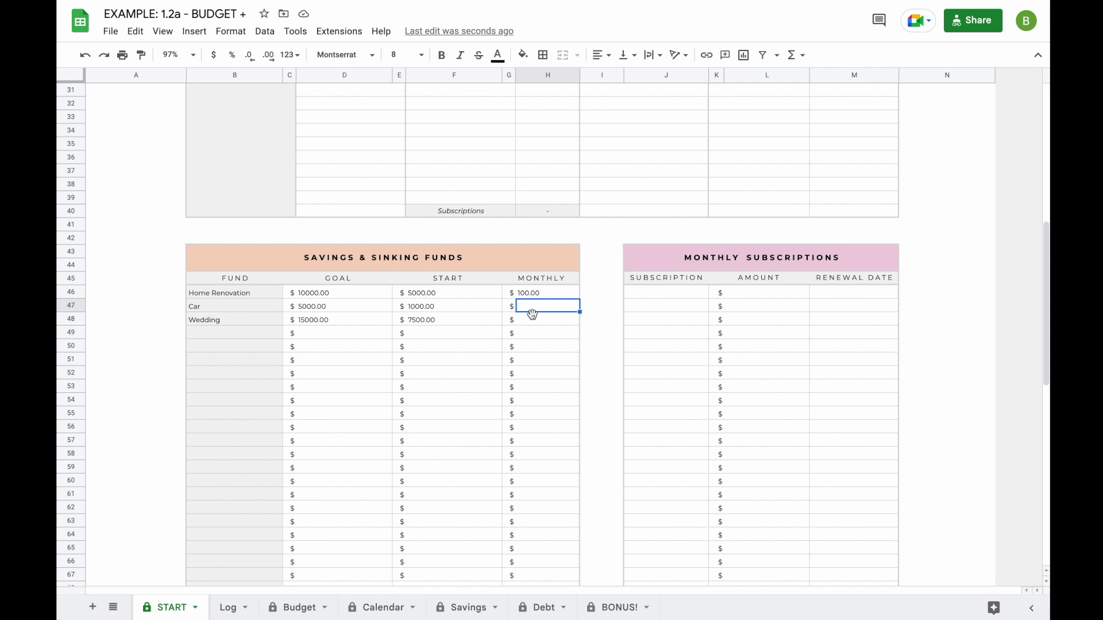
Set the Debt Snowball start date to November 1, 2022.
scroll(367, 289, up, 1)
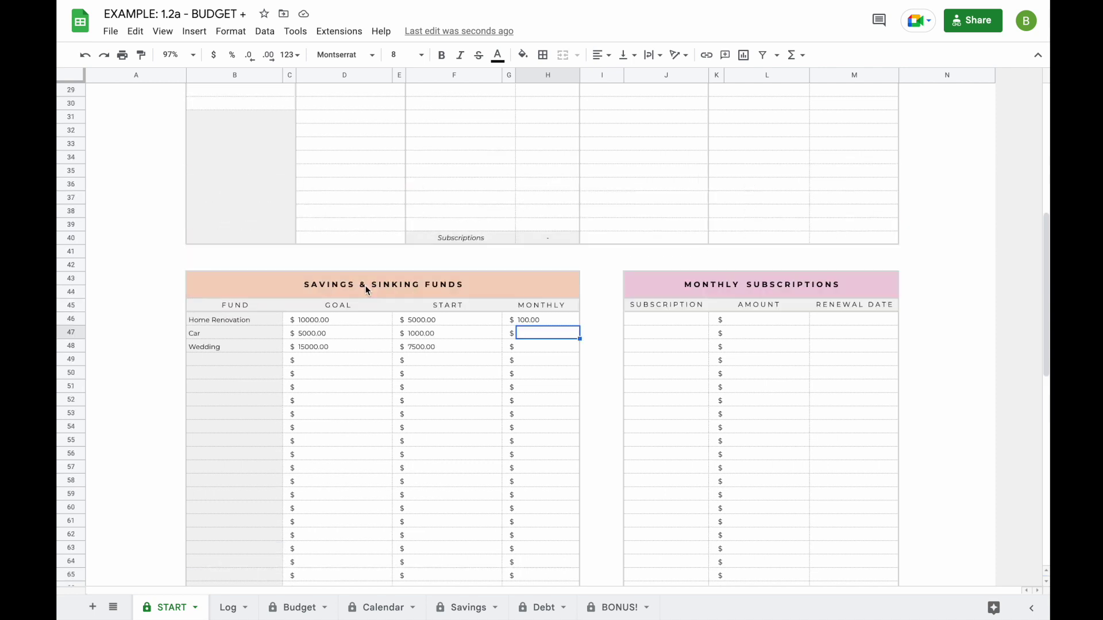
scroll(365, 289, down, 10)
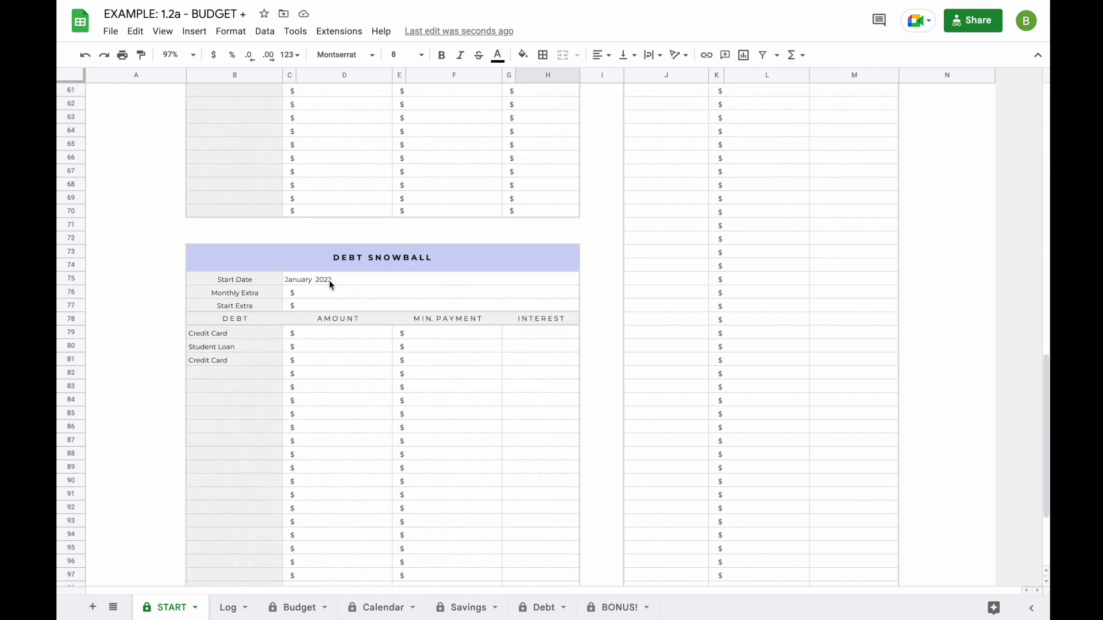
double_click(315, 279)
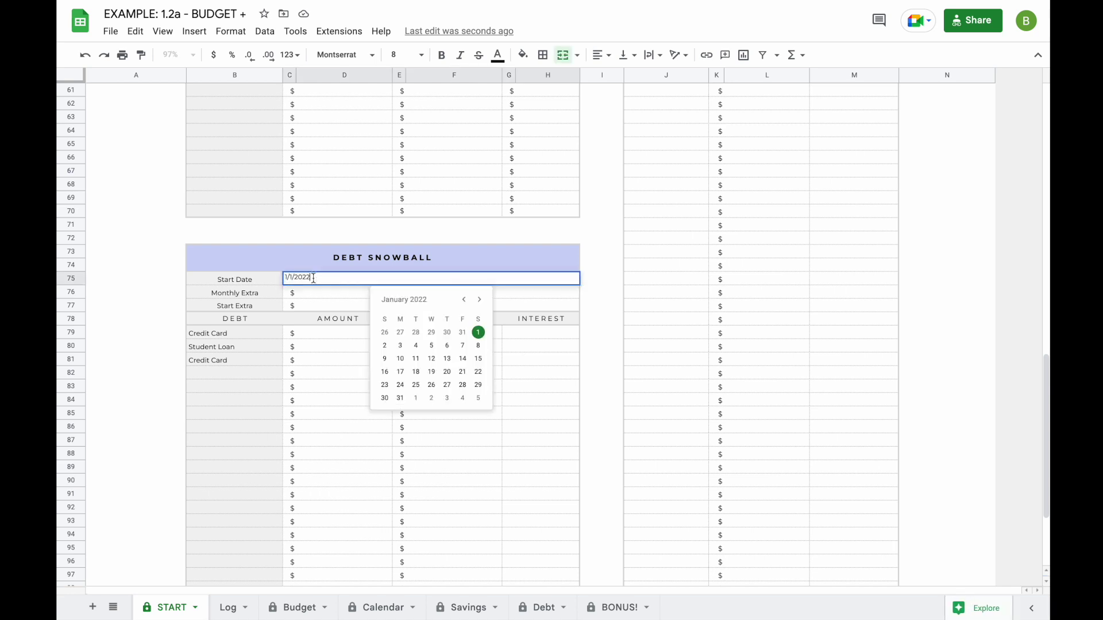
click(480, 300)
click(480, 299)
click(479, 300)
click(480, 299)
click(479, 300)
click(479, 300)
click(480, 300)
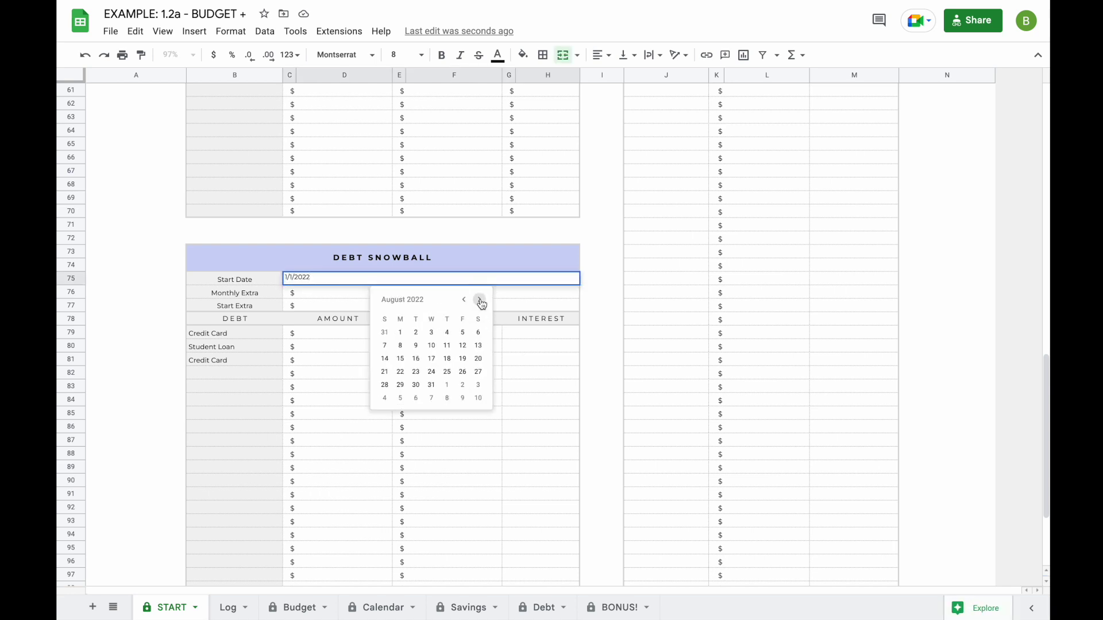
click(479, 300)
click(479, 300)
click(479, 300)
click(416, 332)
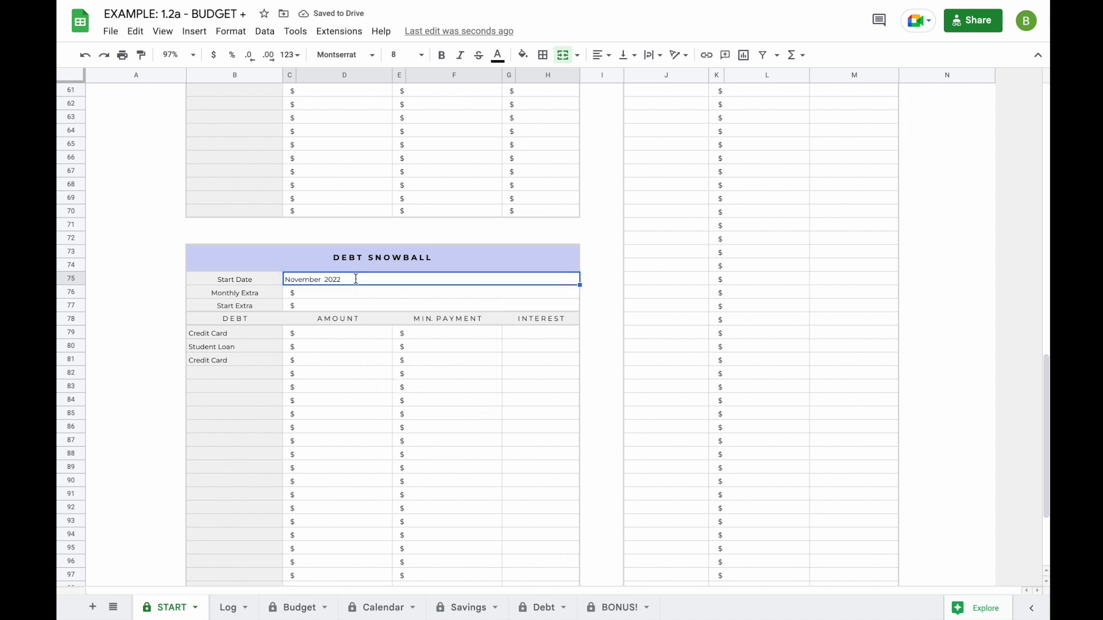
double_click(356, 278)
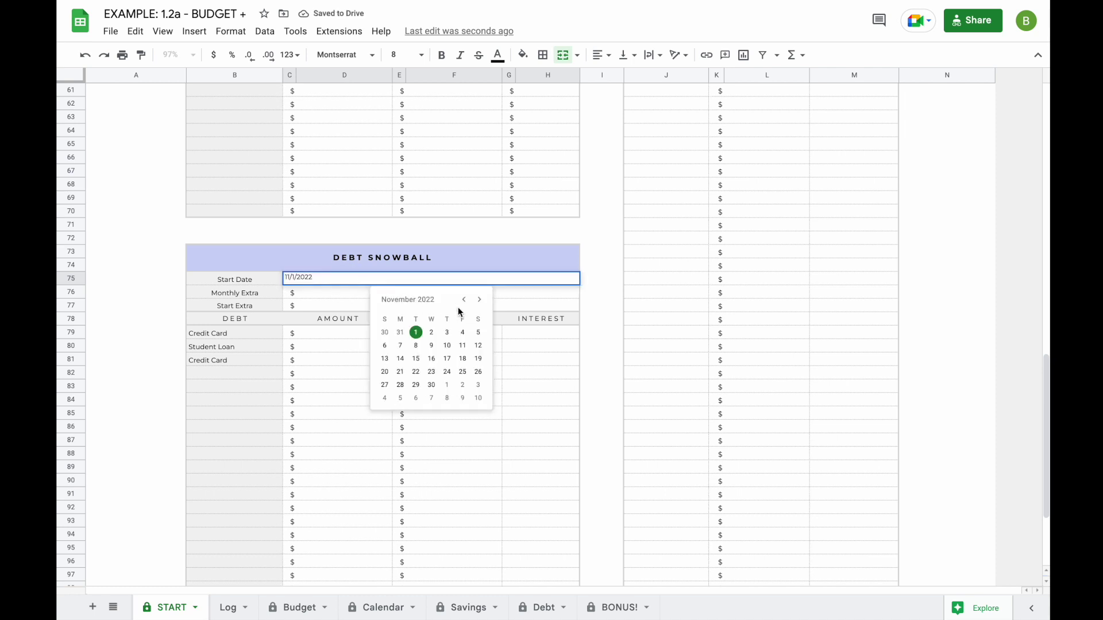
click(416, 333)
Enter the Debt Snowball amounts: 1000 for the first Credit Card, 5000 for Student Loan and 7500 for the second Credit Card.
click(327, 295)
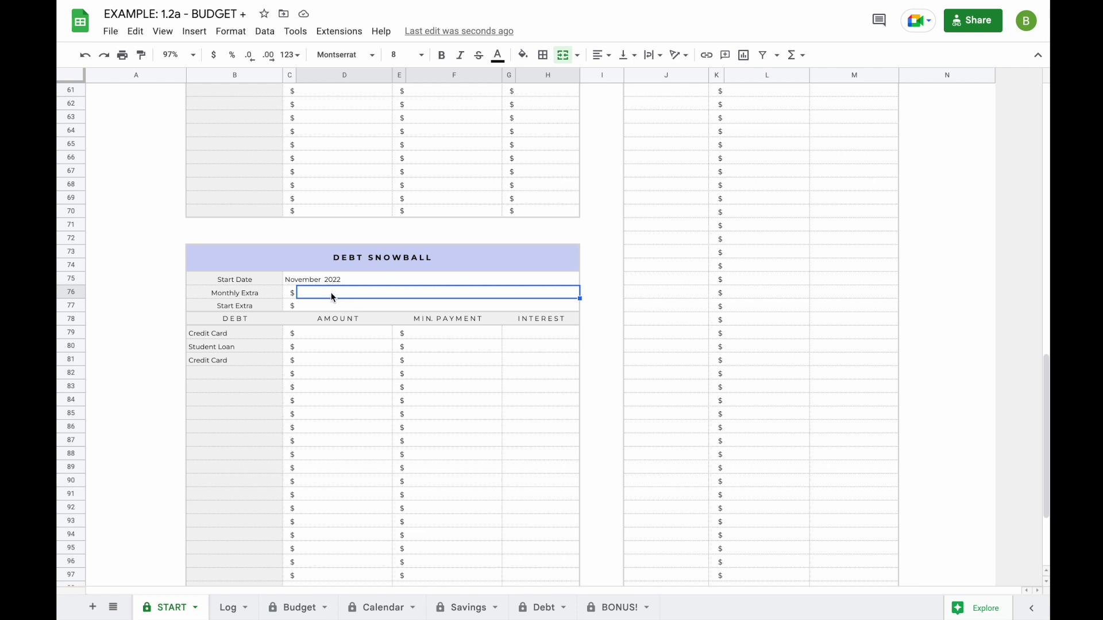
click(337, 338)
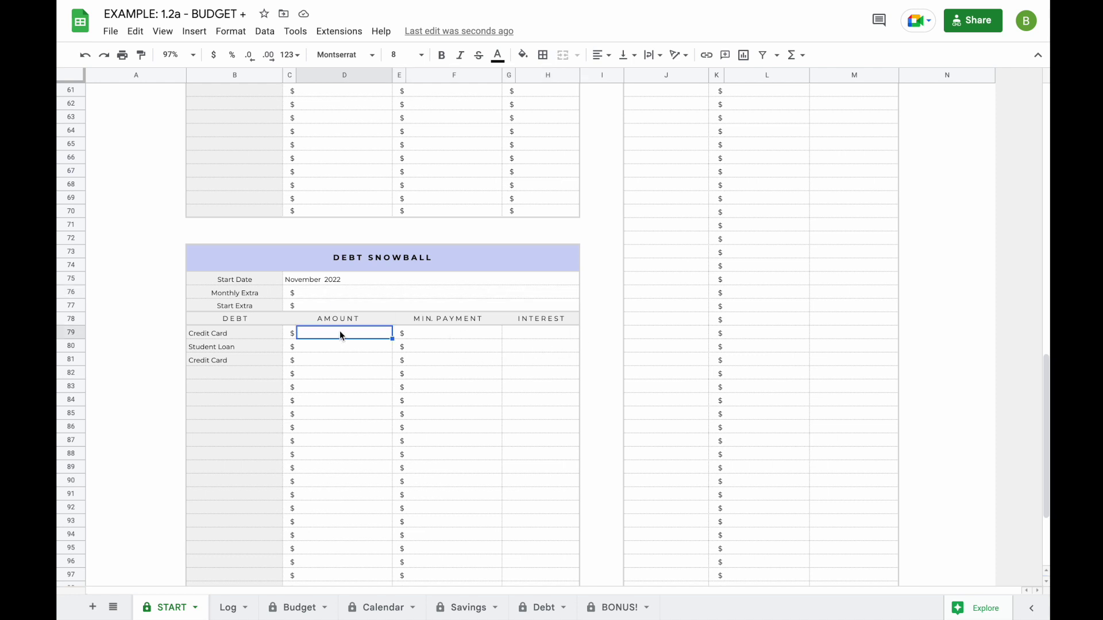
double_click(340, 331)
text(1000)
key(Return)
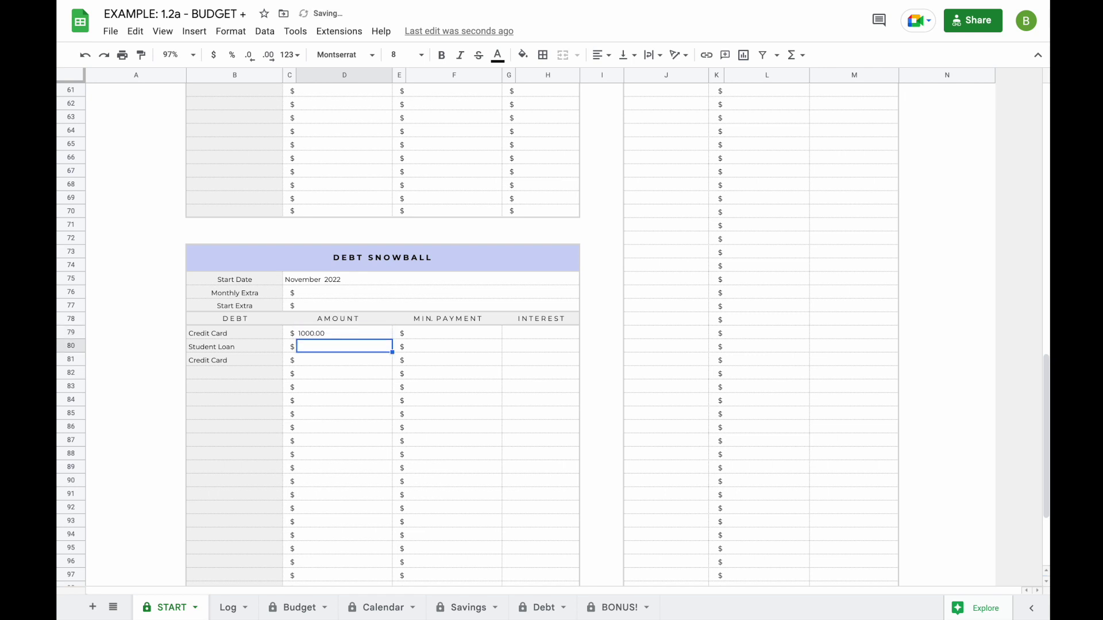
text(5000)
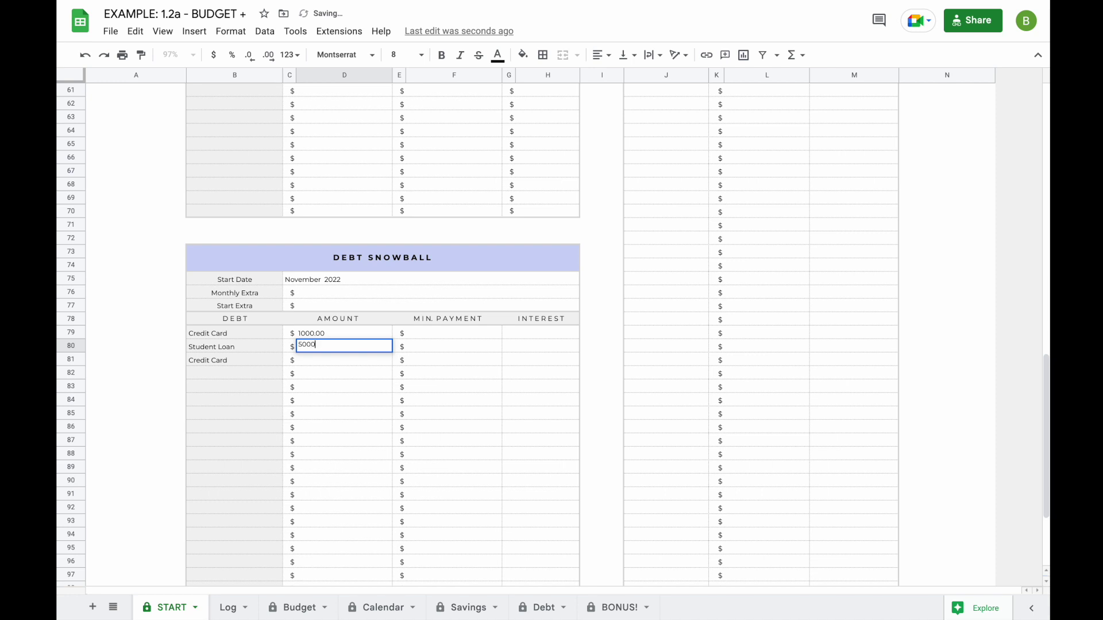
key(Return)
text(7500)
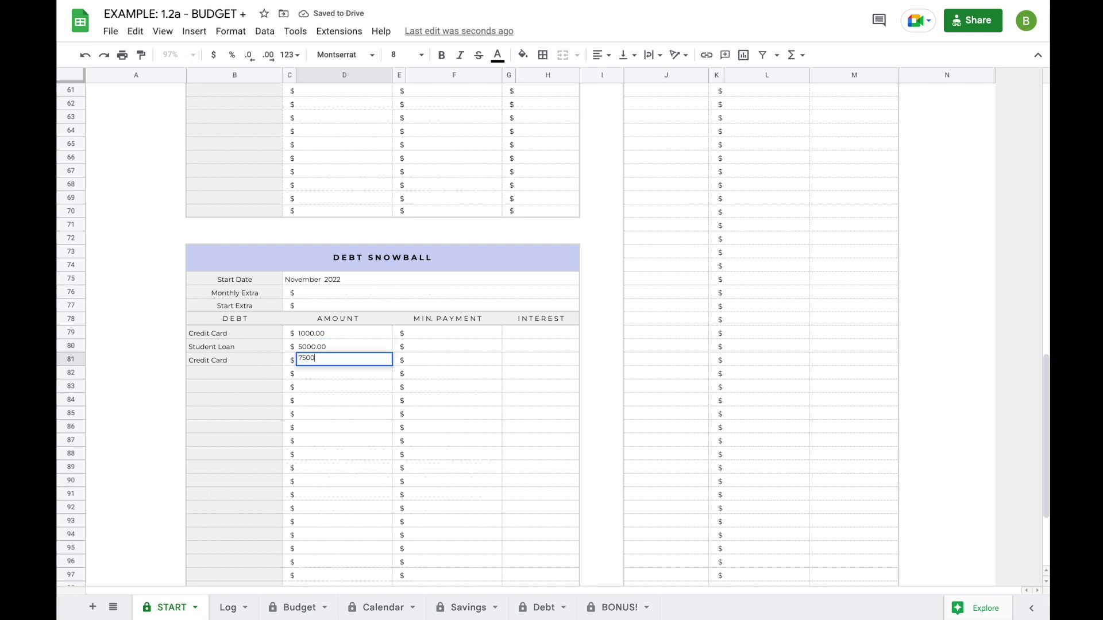
key(Return)
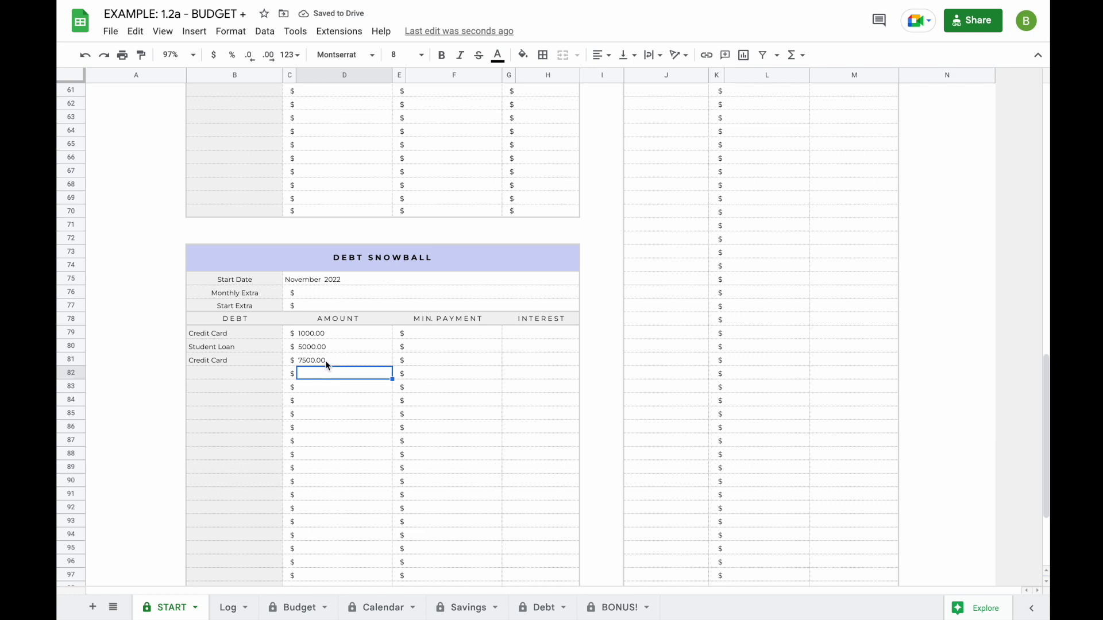
Enter a minimum payment of 100 for each of the three debts in the Debt Snowball table.
click(456, 332)
text(100)
key(Return)
text(100)
key(Return)
text(100)
key(Return)
Enter the debts' interest rates: 1% for the first Credit Card, 2% for Student Loan and 1% for the second Credit Card.
click(520, 338)
text(1)
key(Return)
text(2)
key(Return)
text(1)
key(Return)
Set the Debt Snowball's Monthly Extra to 200 and its Start Extra to 250.
scroll(409, 379, down, 5)
scroll(409, 376, down, 1)
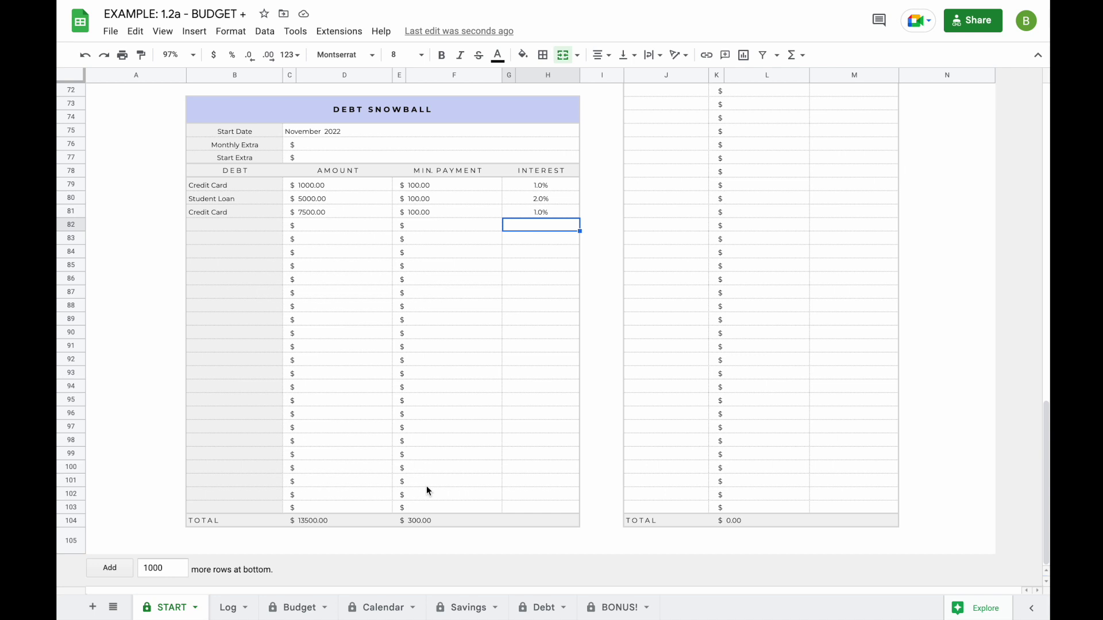
scroll(426, 488, up, 3)
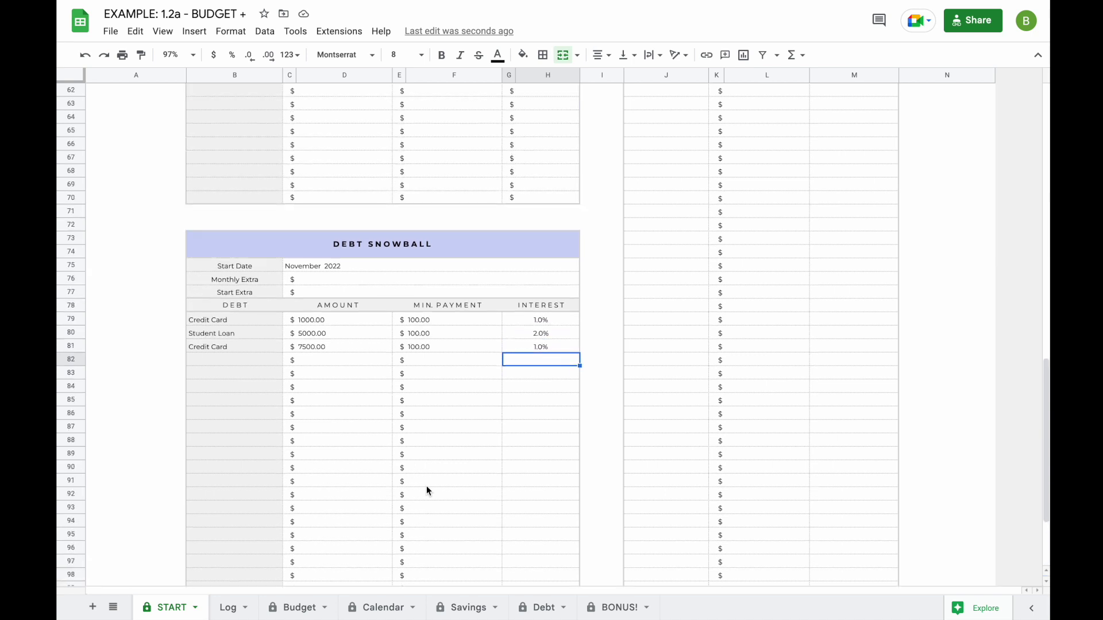
click(341, 281)
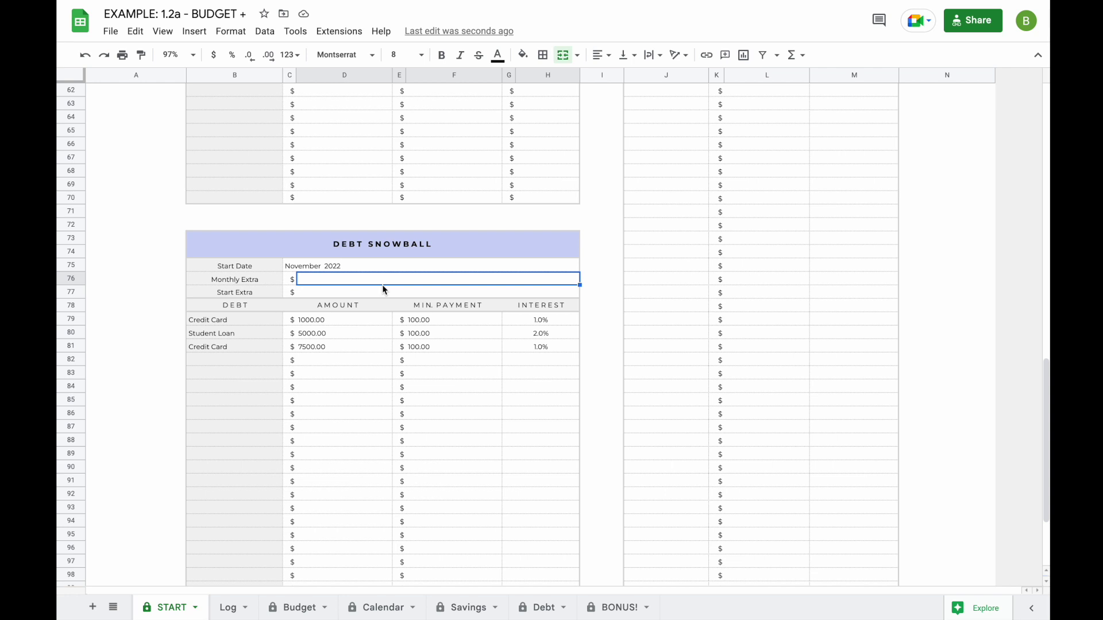
text(200)
key(Return)
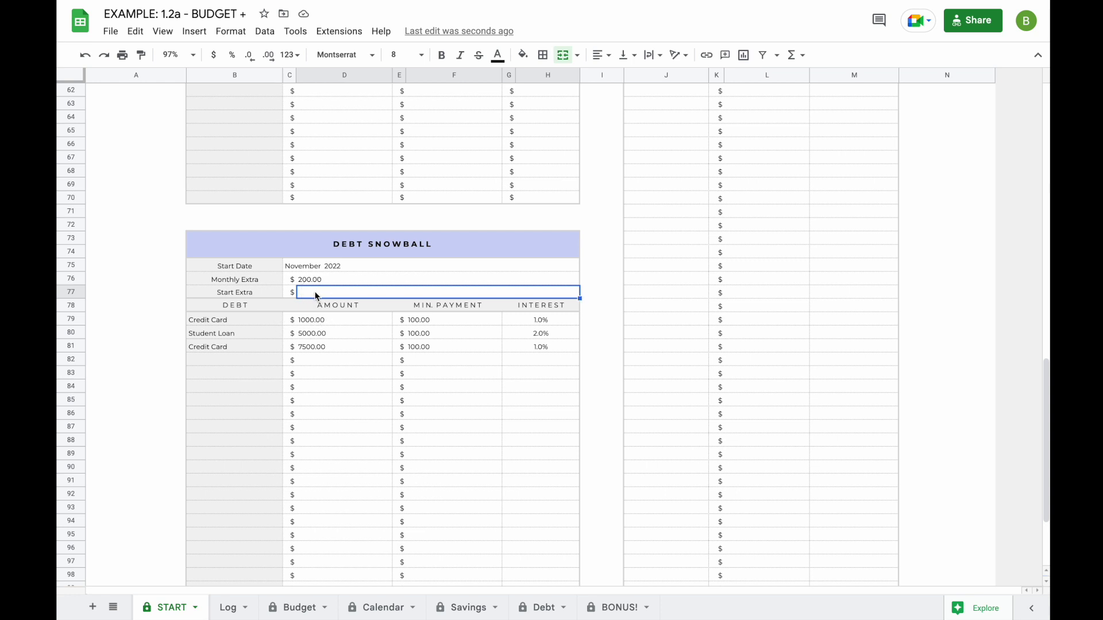
text(250)
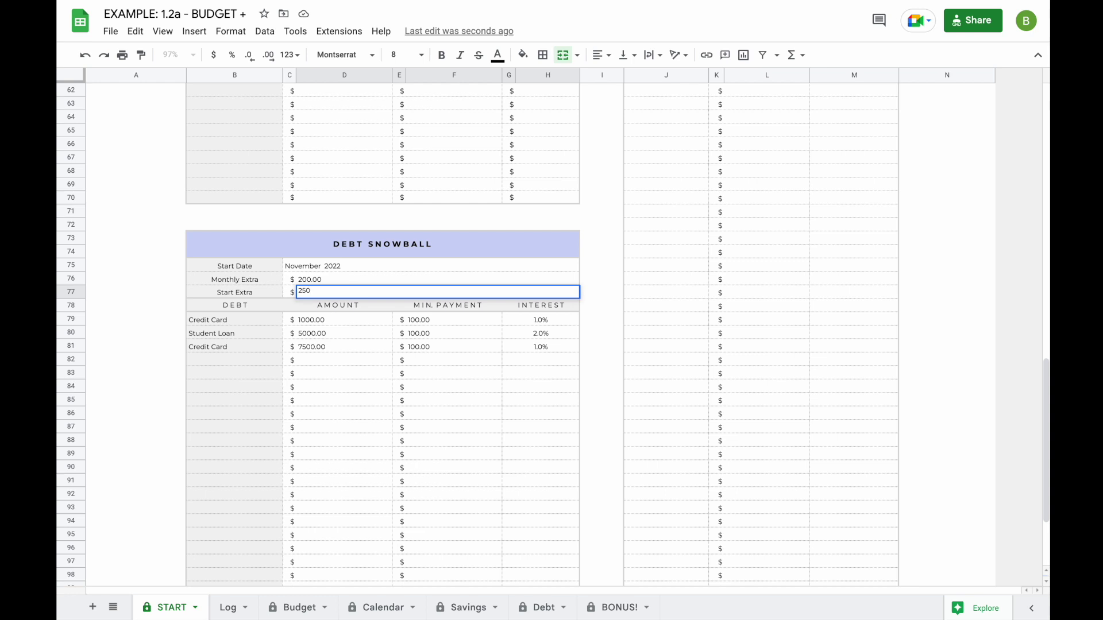
key(Return)
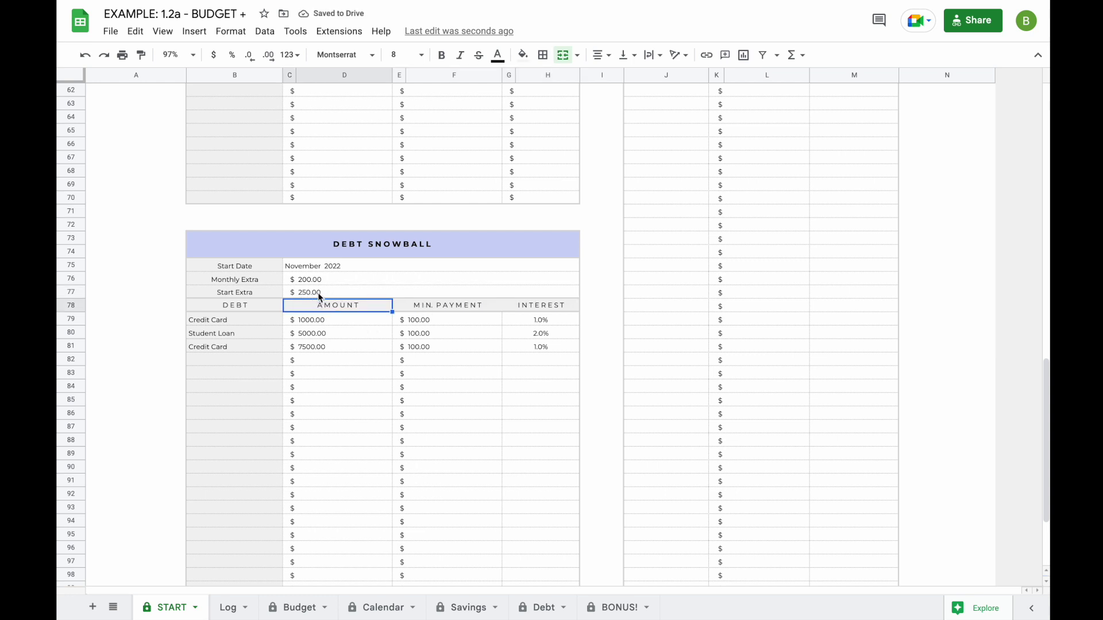
Examine the Bills categories, including the Subscriptions row, and the empty Monthly Subscriptions table.
scroll(479, 304, up, 7)
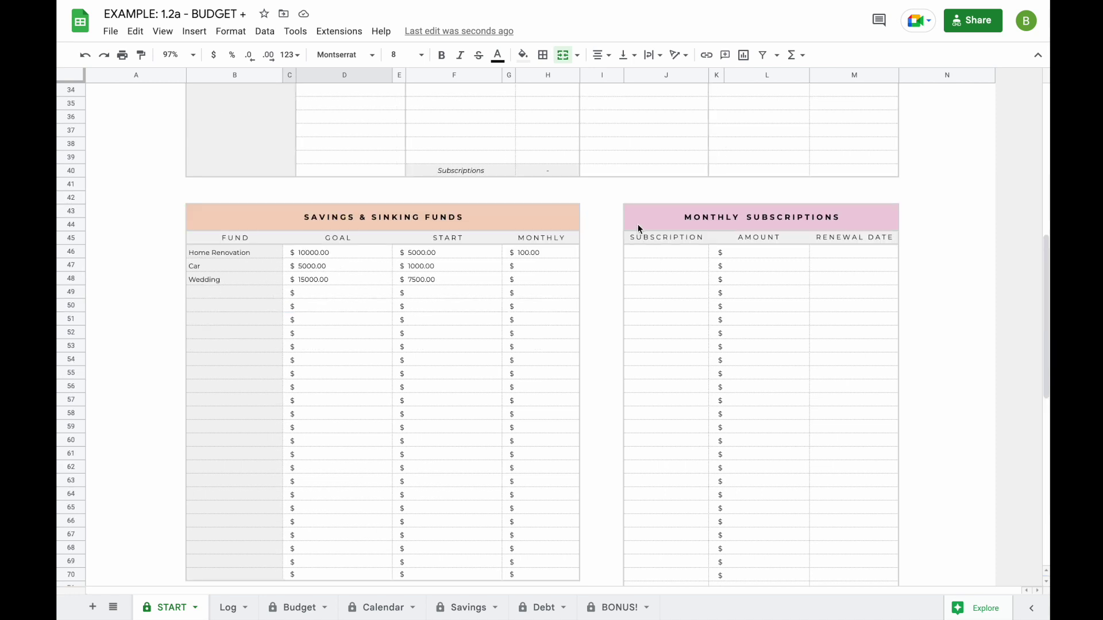
scroll(638, 229, up, 6)
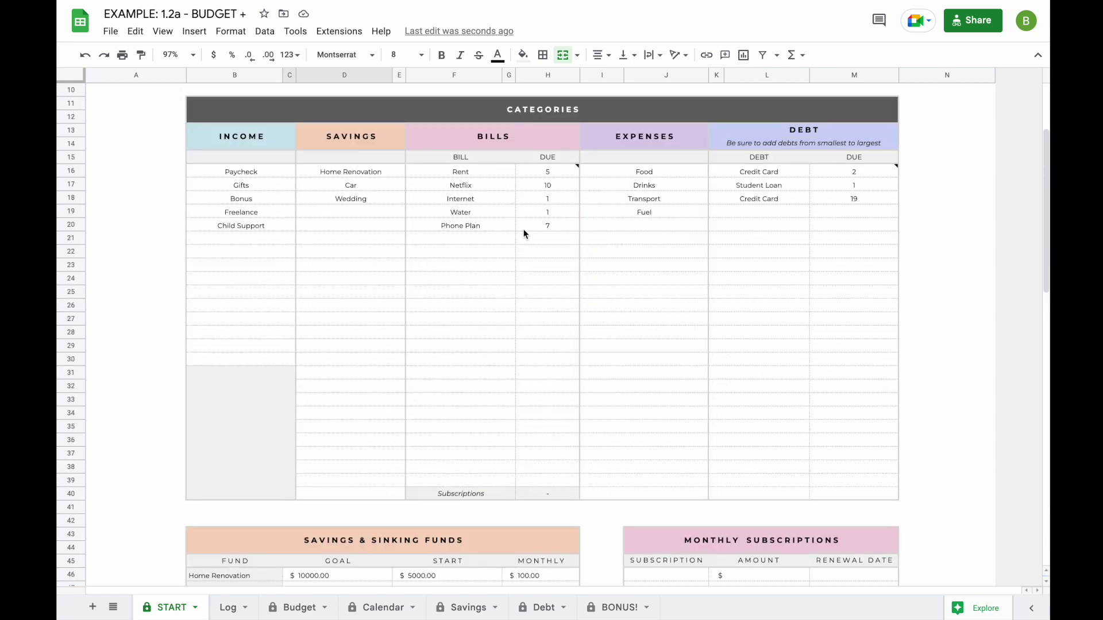
scroll(659, 302, down, 3)
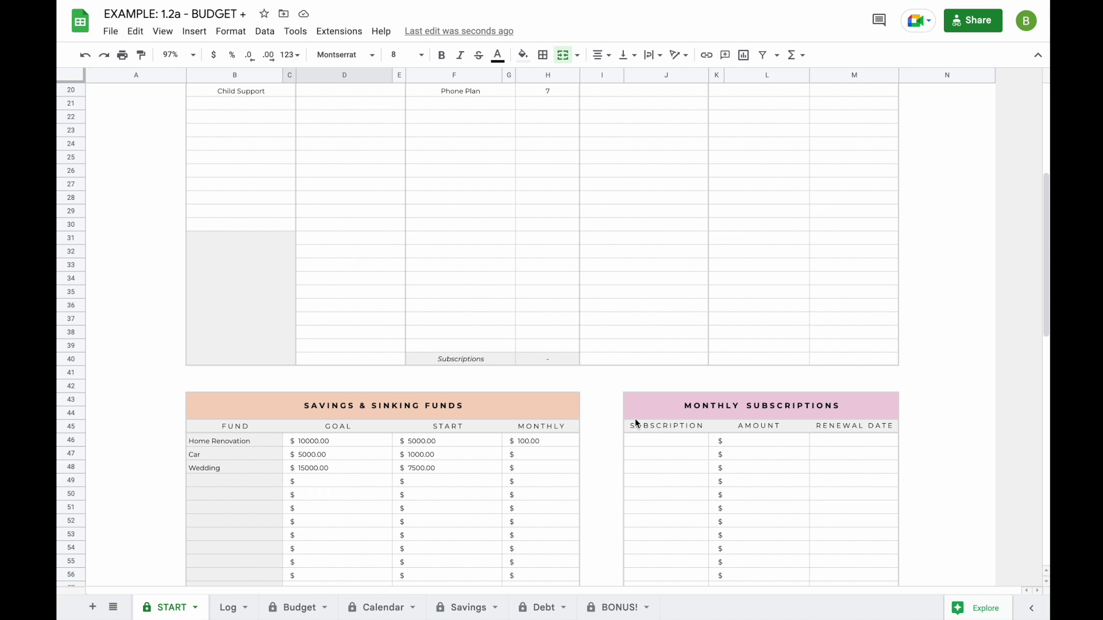
scroll(613, 384, up, 3)
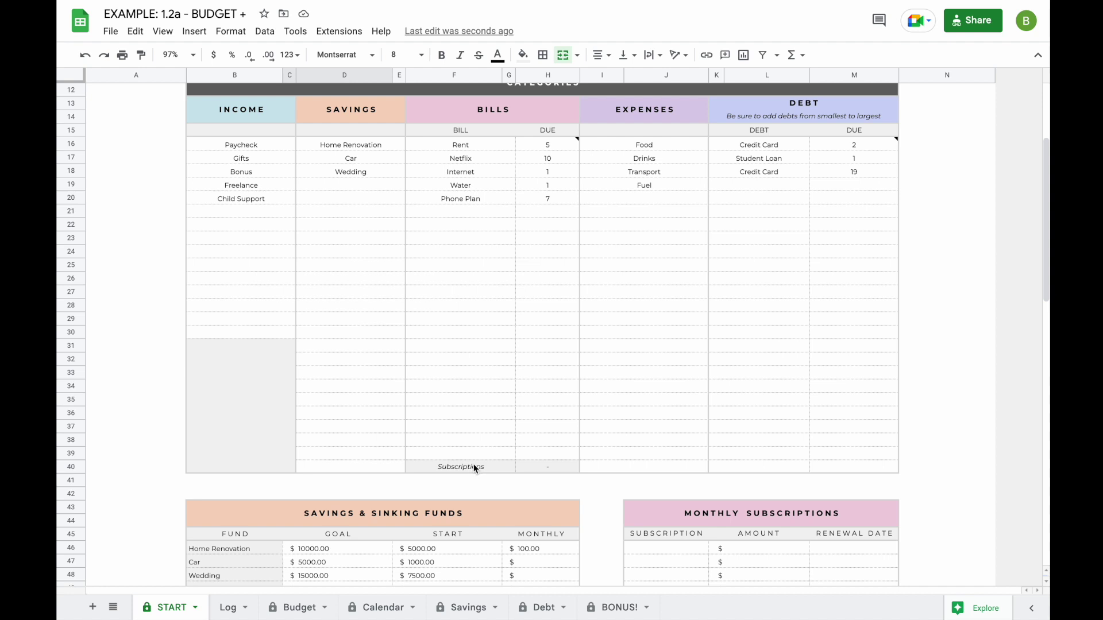
scroll(473, 467, down, 2)
click(657, 467)
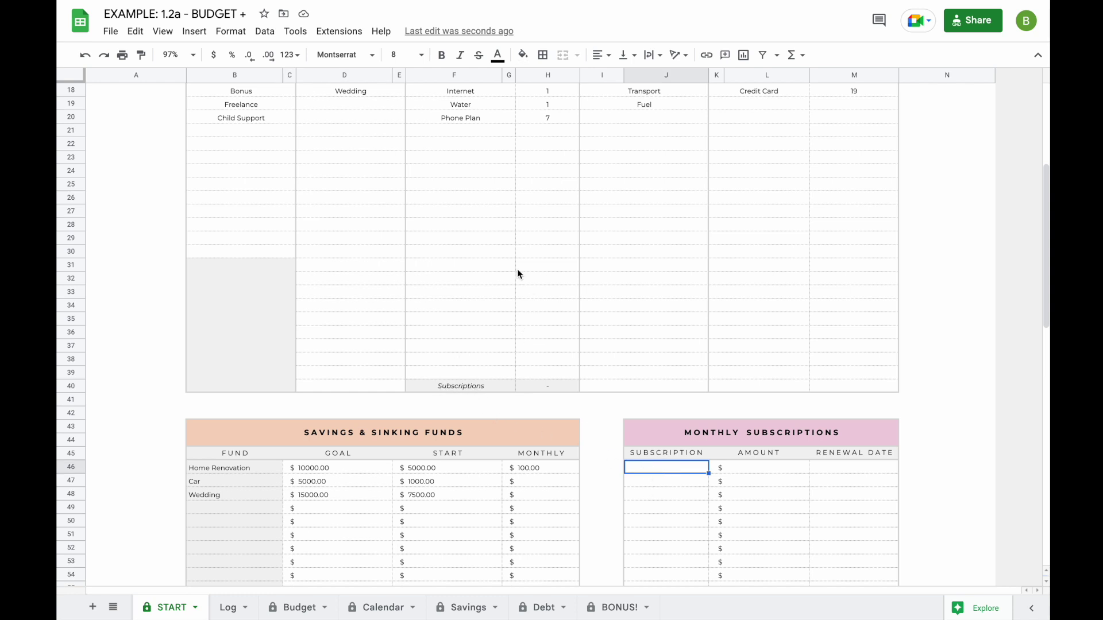
scroll(502, 205, up, 3)
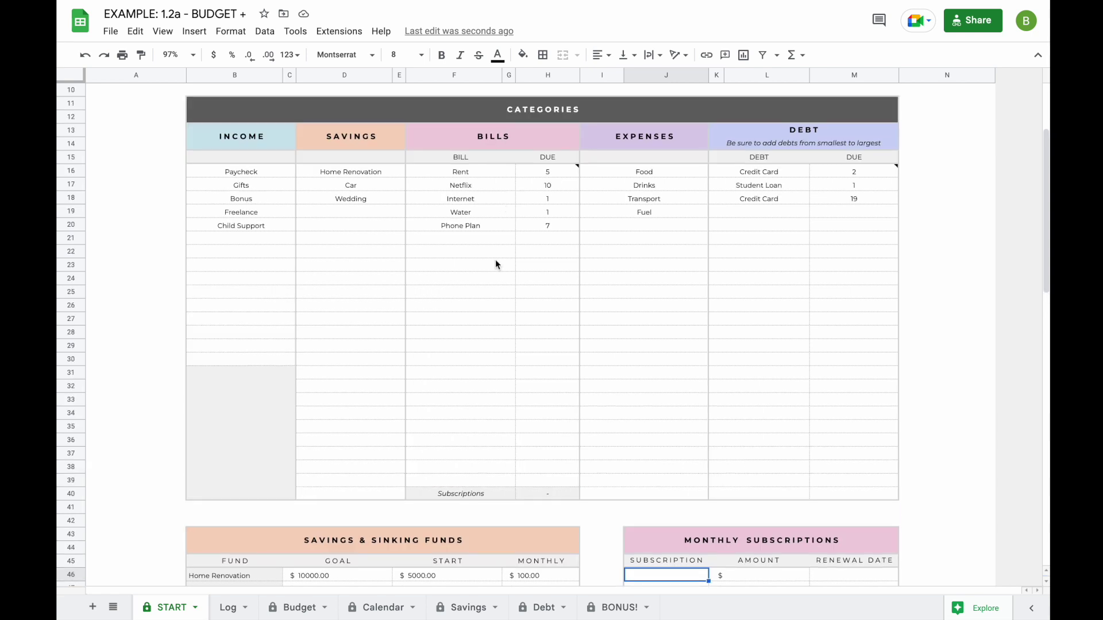
scroll(495, 359, down, 6)
text(Spotify)
key(Return)
key(ctrl+z)
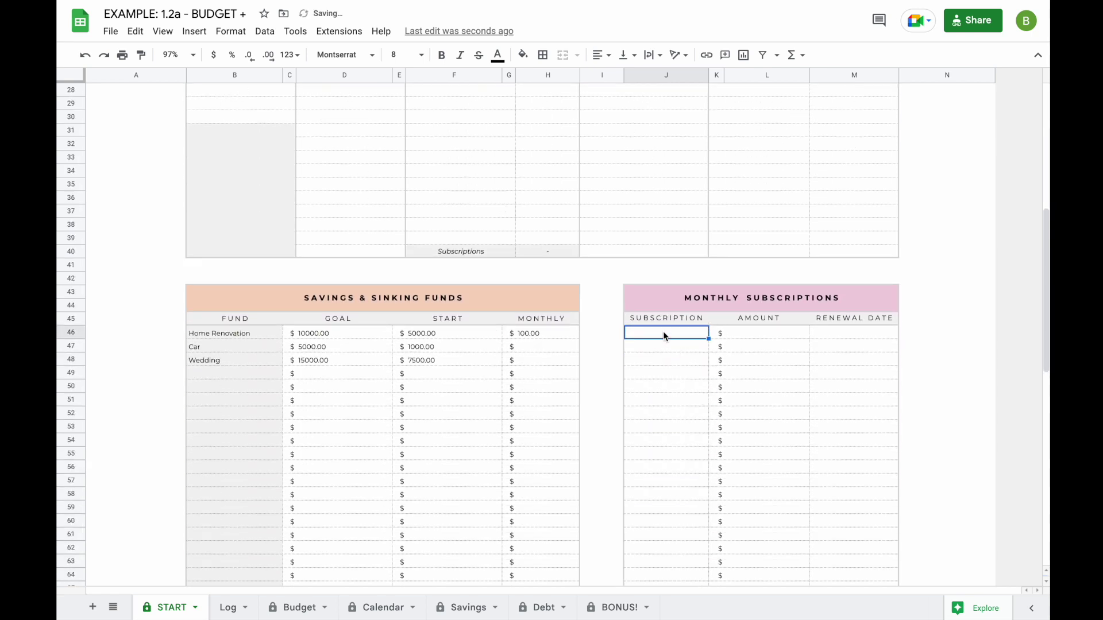
Enter Spotify and Amazon Prime as the first two entries in the Monthly Subscriptions table.
double_click(659, 340)
text(Sp)
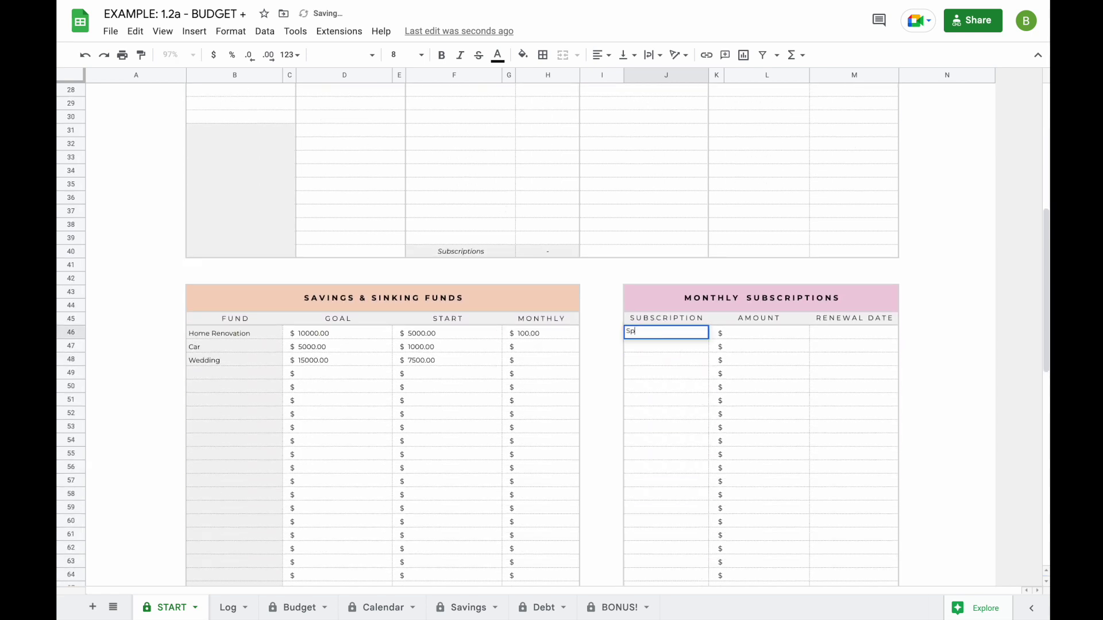
text(otify)
key(Return)
text(Amazon)
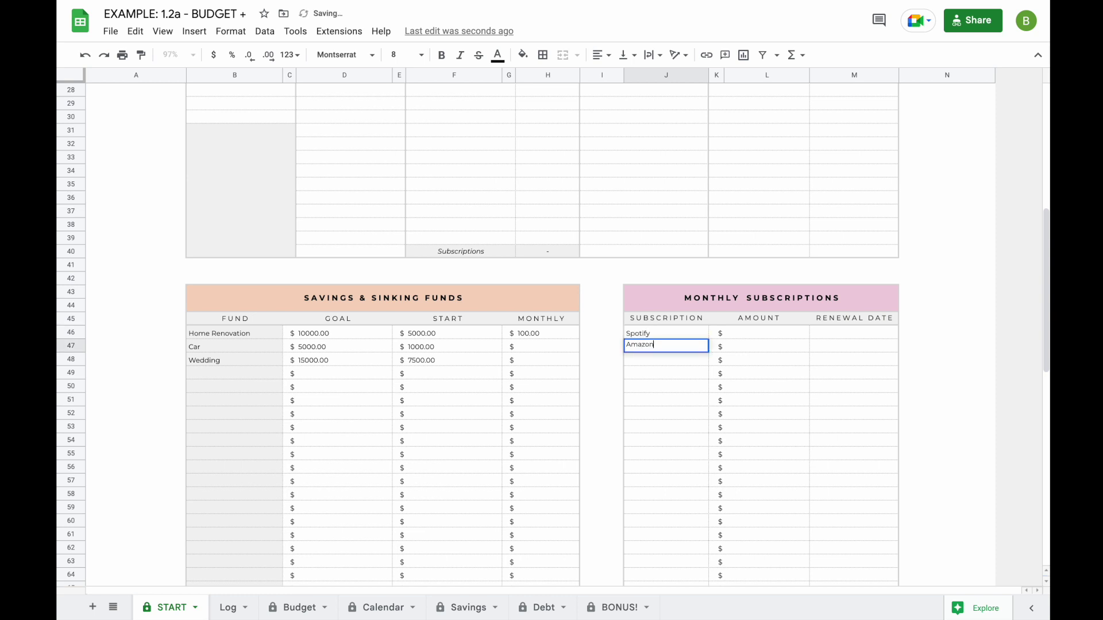
text( Prime)
key(Return)
Enter the monthly subscription amounts: 9.00 for Spotify and 10.00 for Amazon Prime.
click(741, 334)
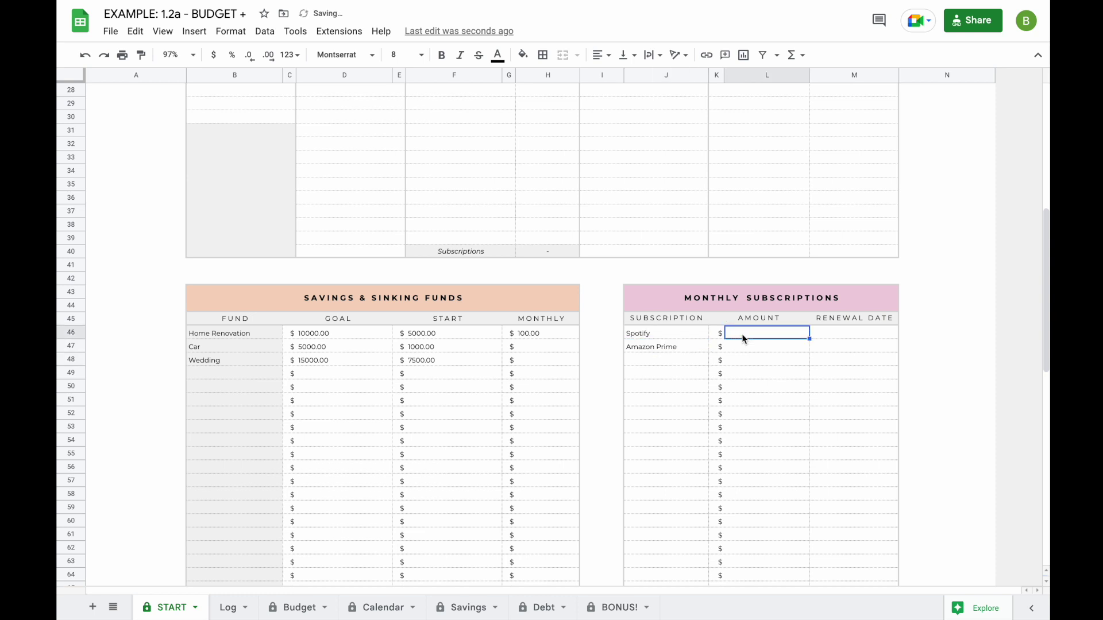
text(9.00)
key(Return)
text(100.00)
key(Return)
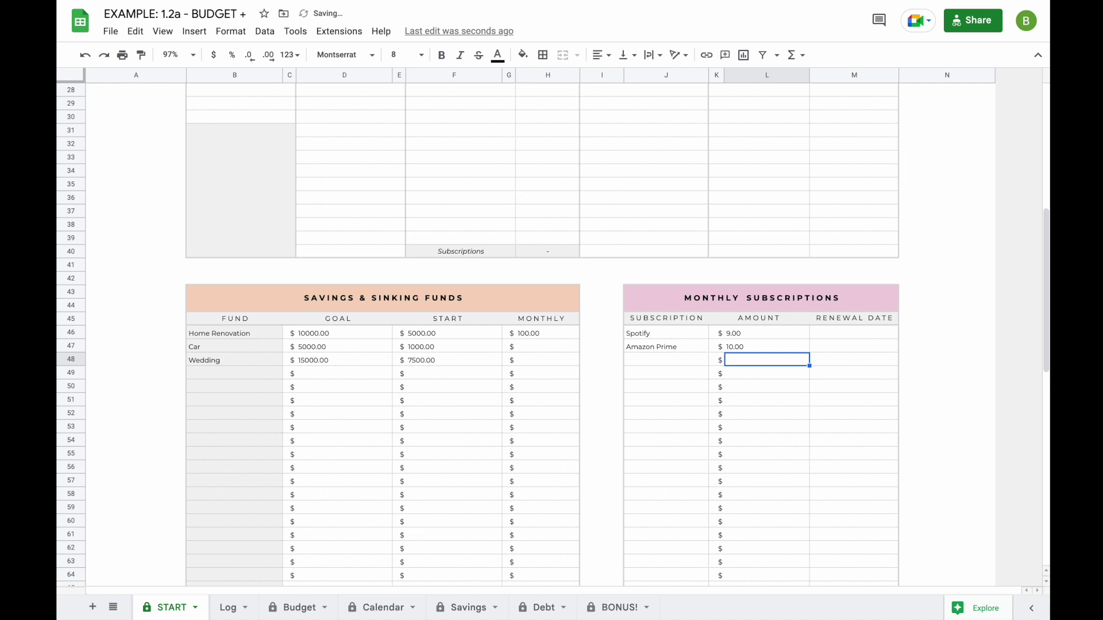
Check the Monthly Subscriptions total, the Calendar sheet's due dates and the Budget sheet's Subscriptions row, then return to the START sheet.
scroll(718, 416, down, 10)
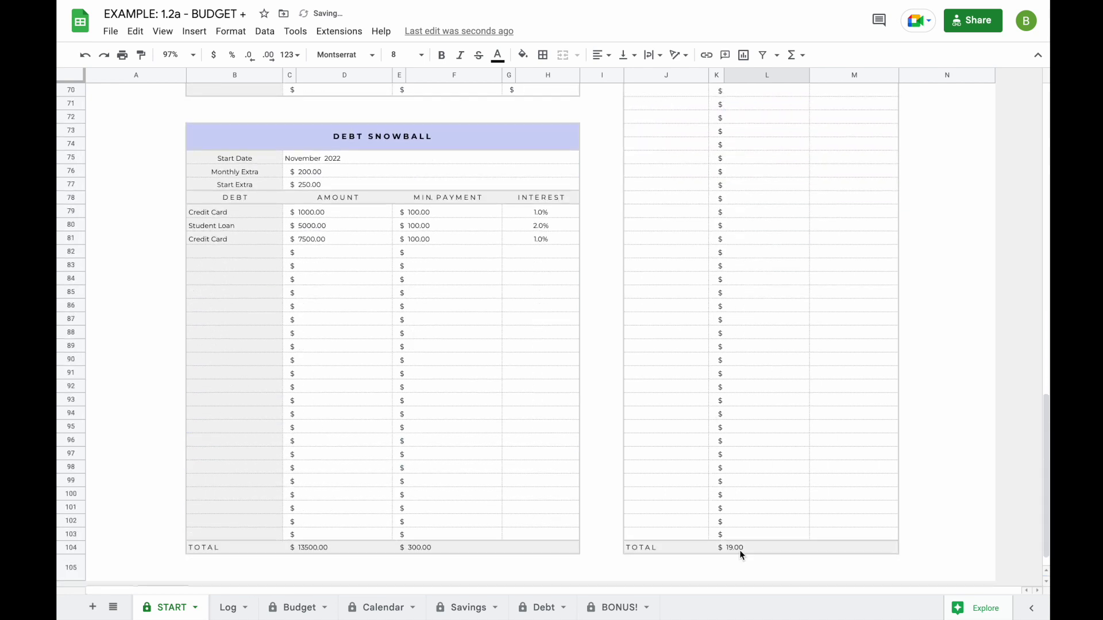
click(382, 607)
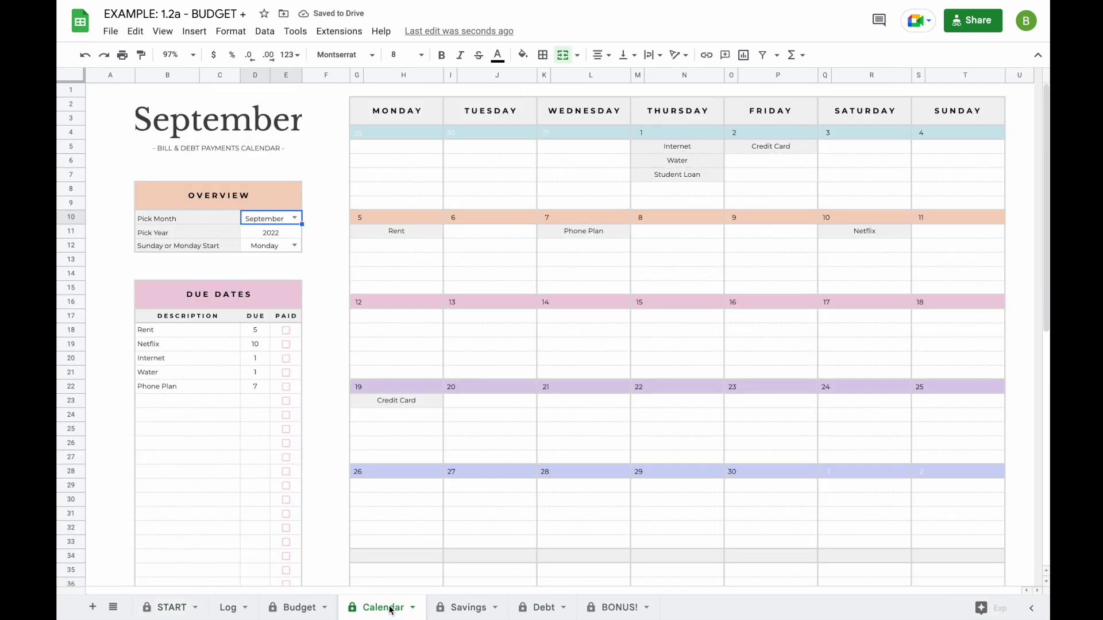
click(296, 607)
scroll(406, 568, down, 5)
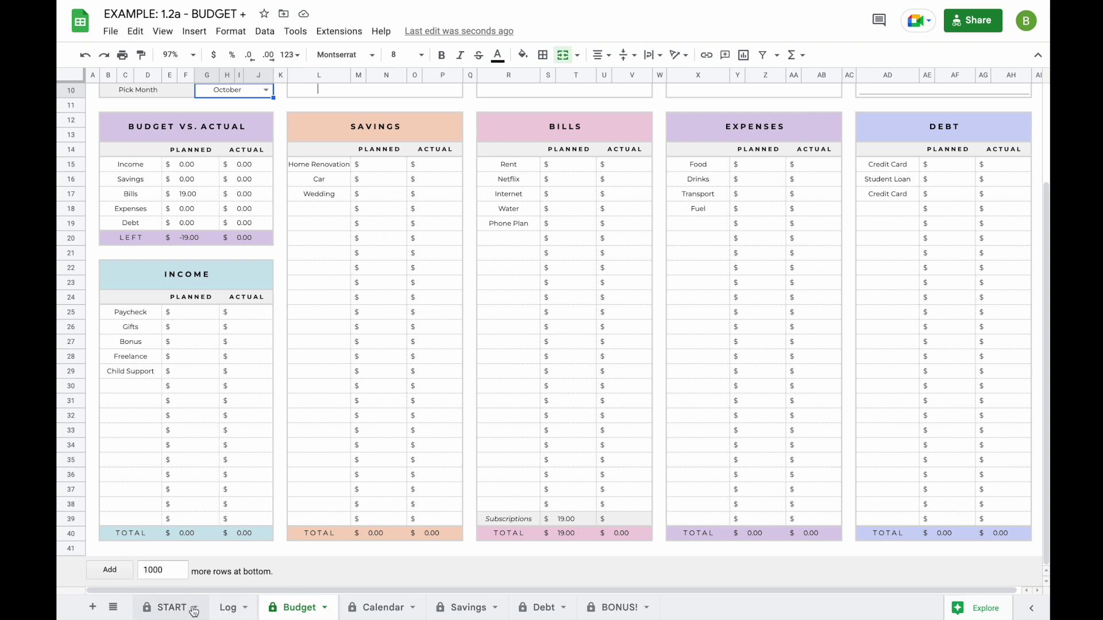
click(171, 607)
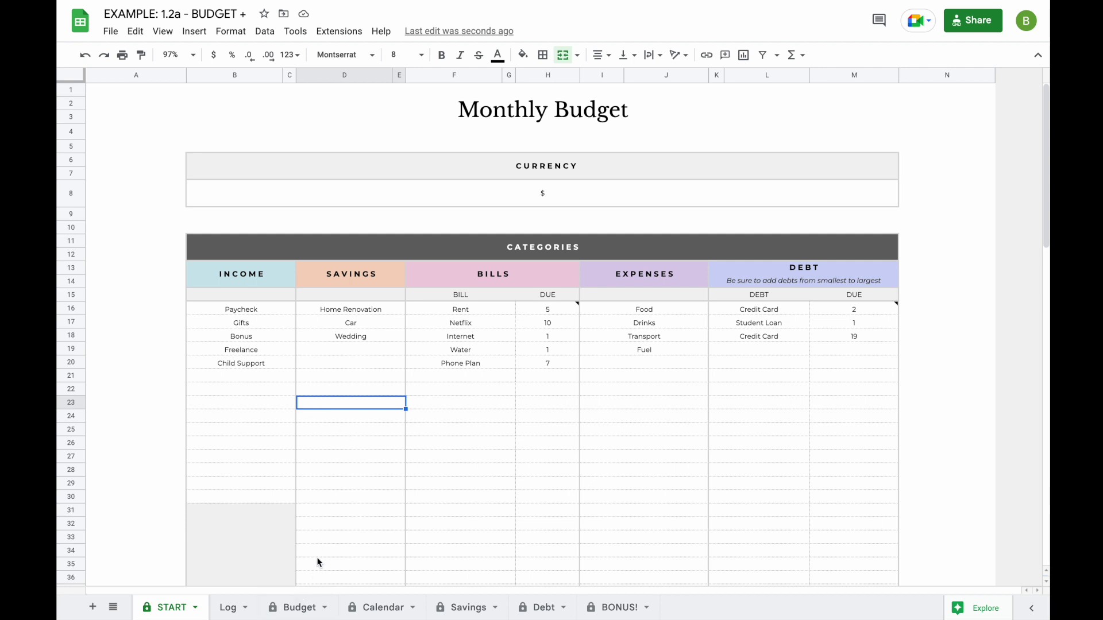
On the Budget sheet, enter 2500 as the planned Paycheck income for October.
click(298, 607)
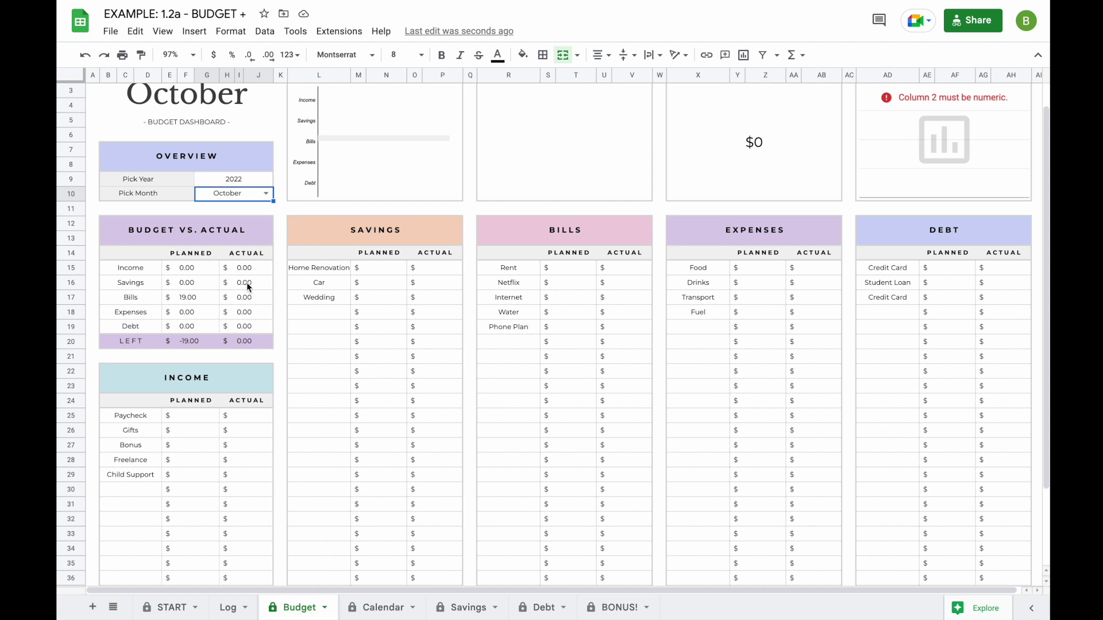
click(185, 418)
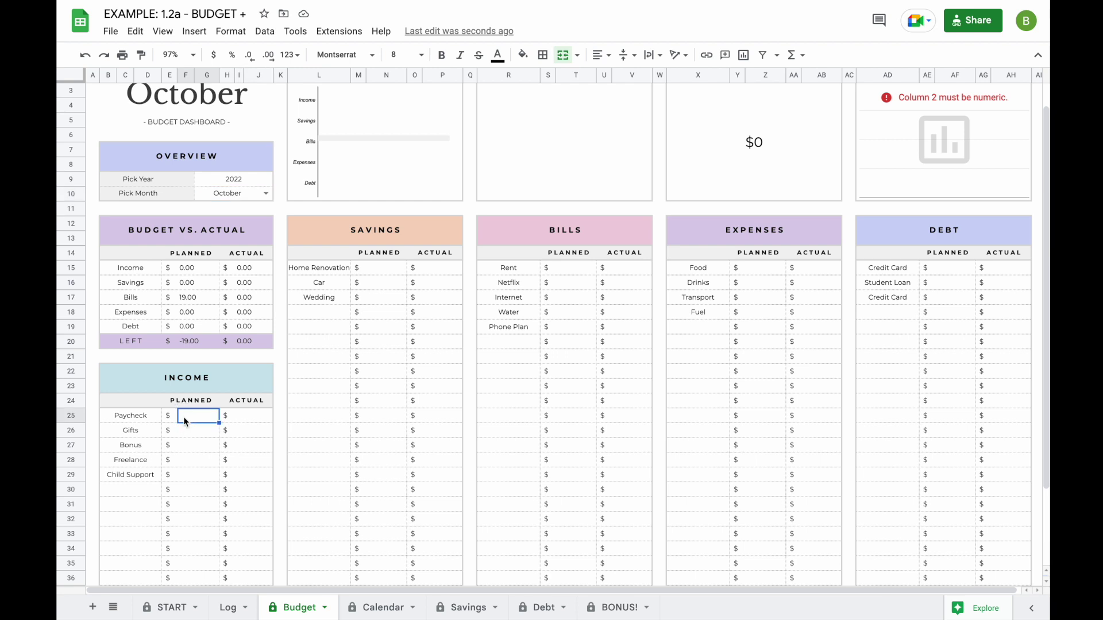
scroll(184, 416, down, 1)
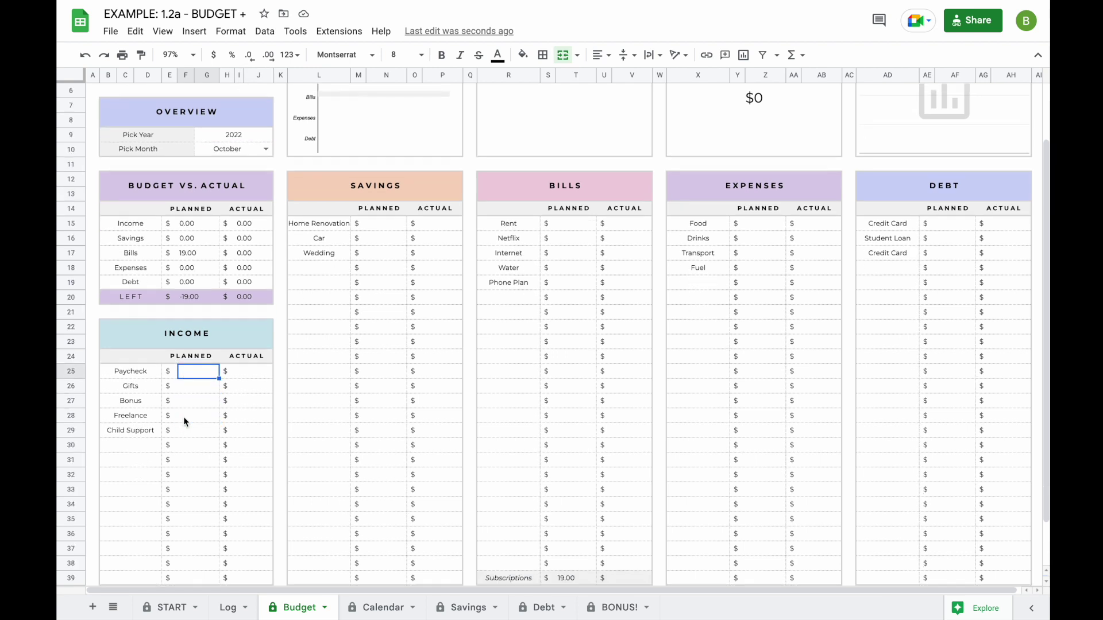
scroll(187, 425, up, 2)
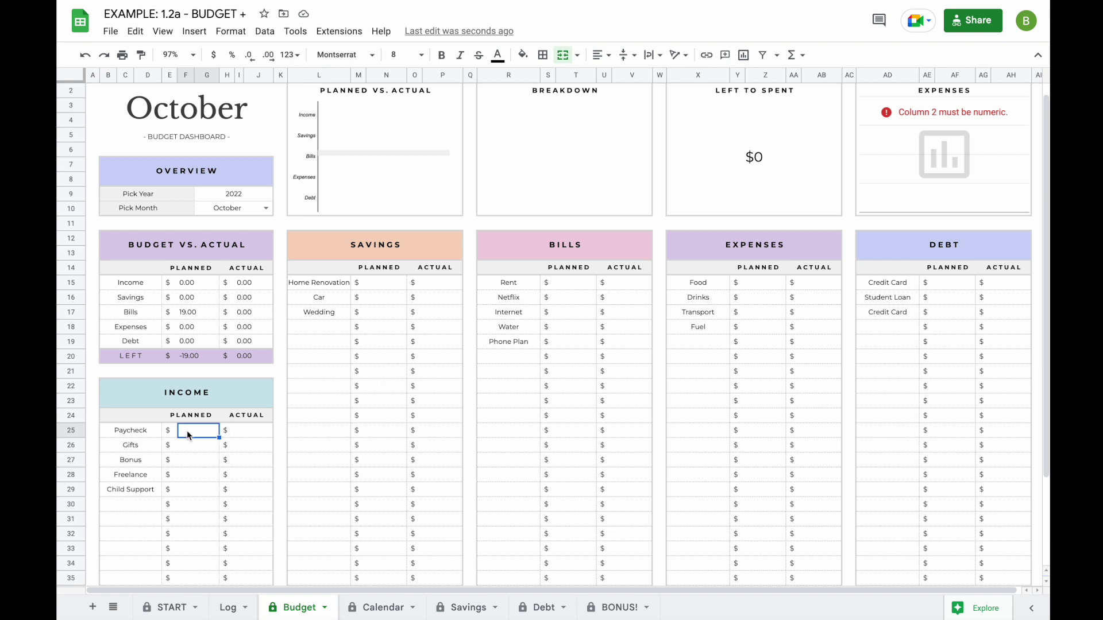
double_click(188, 430)
text(2500)
key(Return)
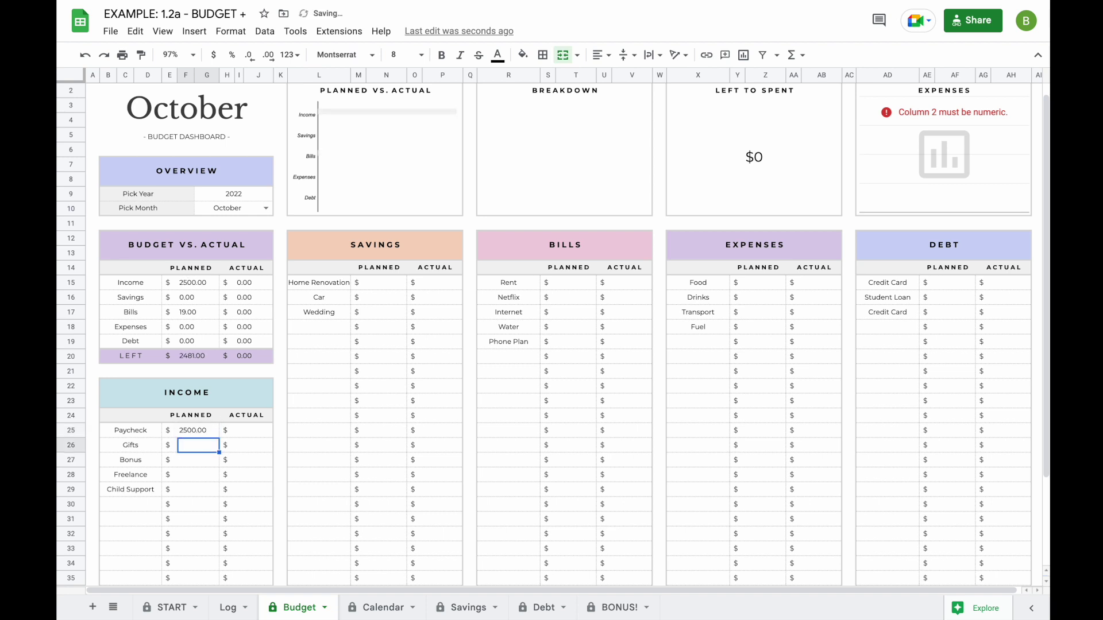
Enter the remaining planned income: 100 for Gifts, 500 for Bonus, 1000 for Freelance and 500 for Child Support.
text(100)
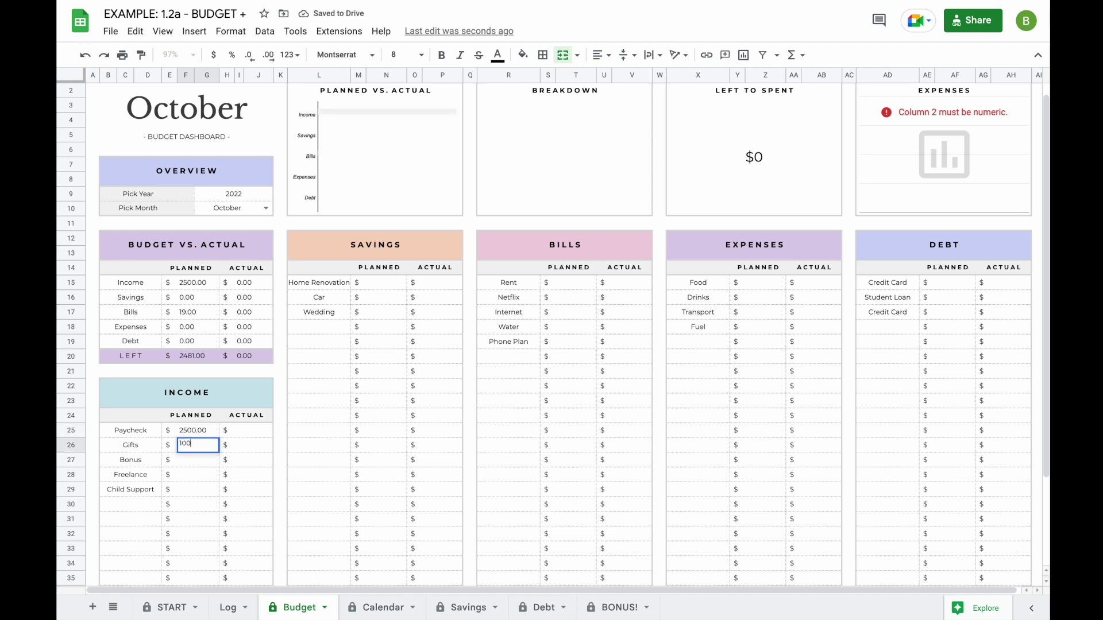
key(Return)
text(500)
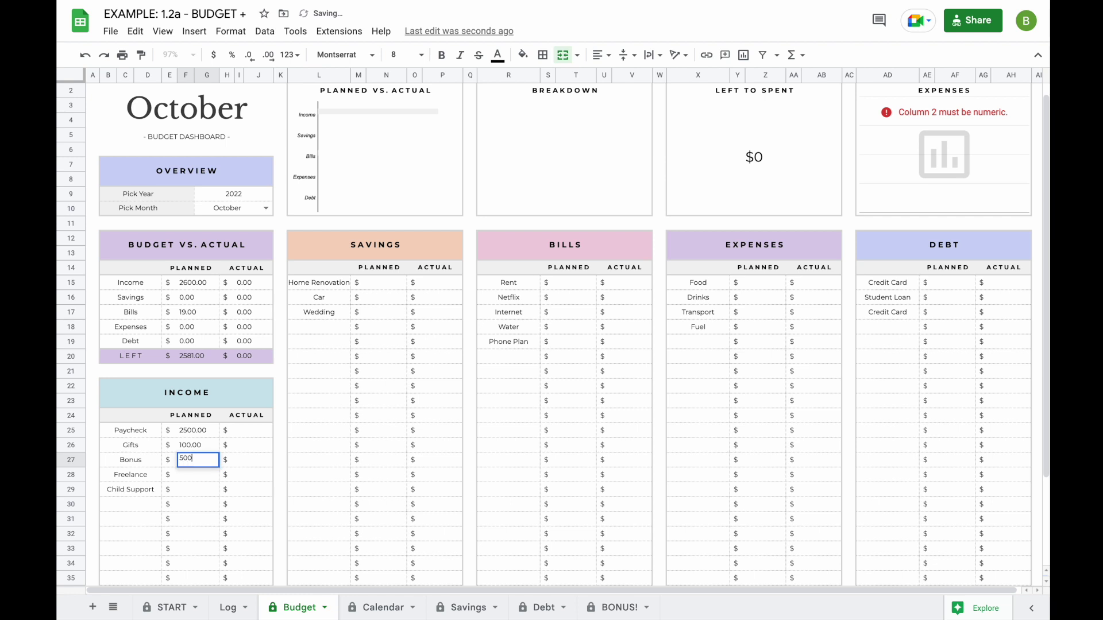
key(Return)
text(1000)
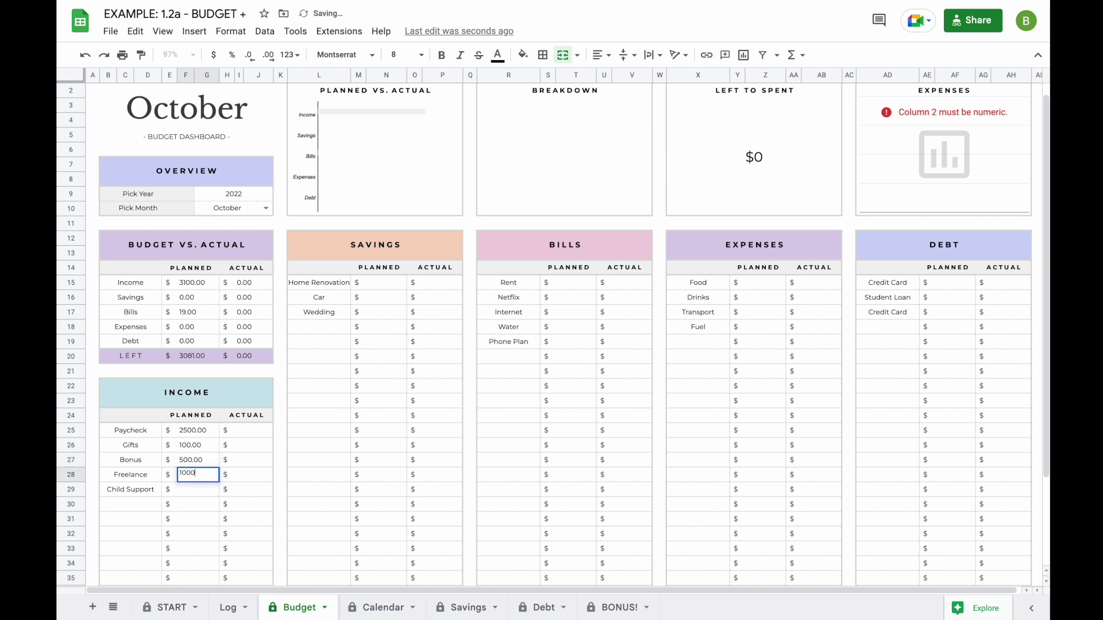
key(Return)
text(500)
key(Return)
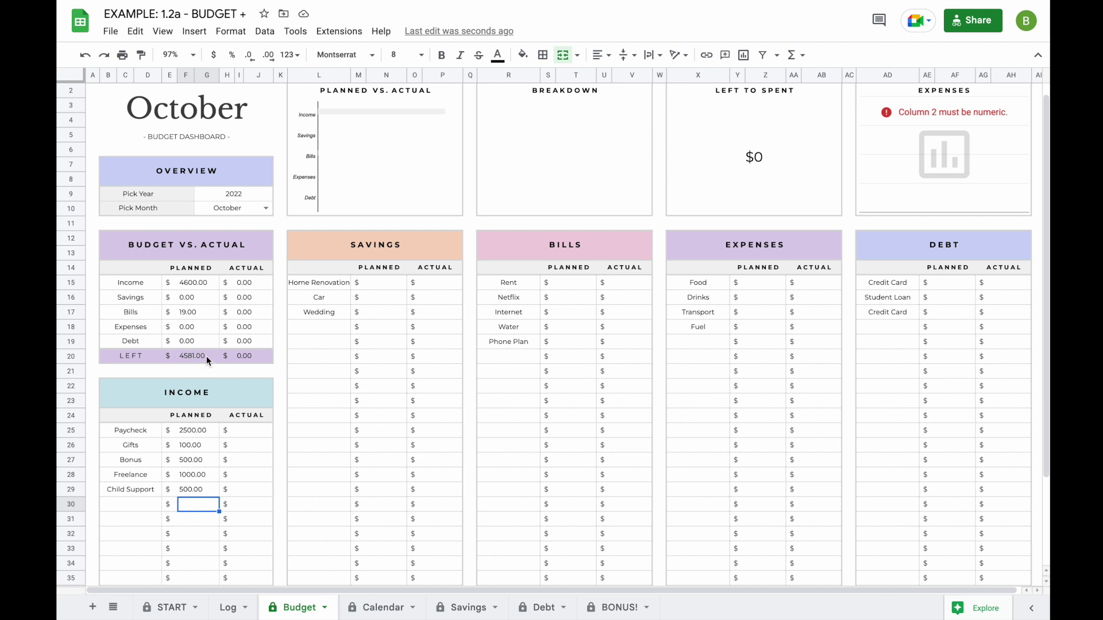
Enter the planned savings: 500 for Home Renovation, 100 for Car and 50 for Wedding.
click(388, 285)
text(500)
key(Return)
text(100)
key(Return)
text(50)
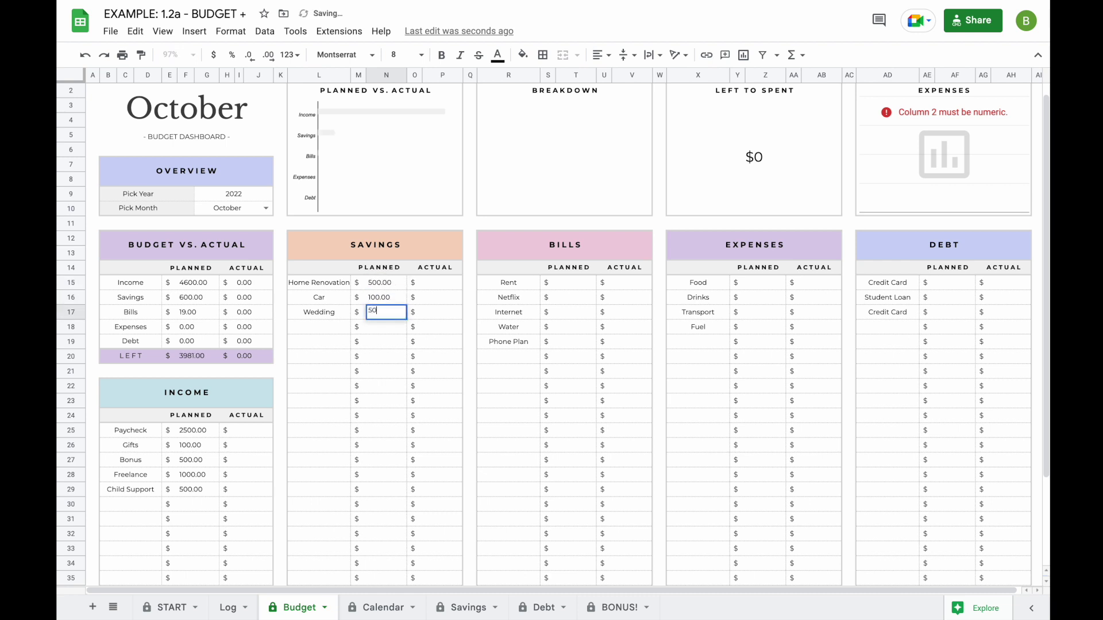
key(Return)
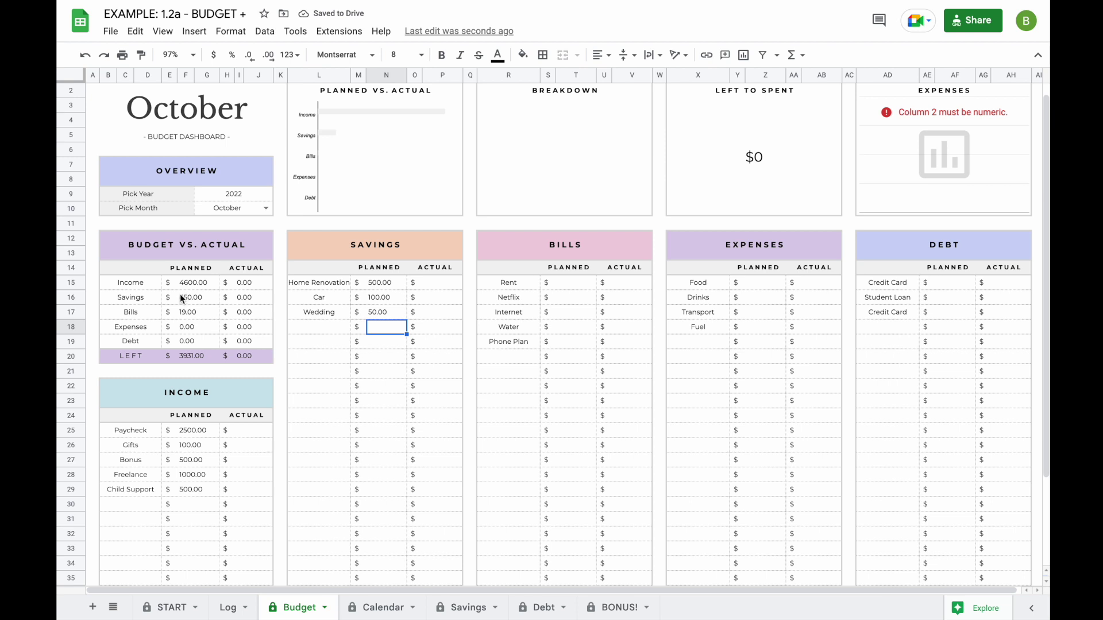
Enter the planned expenses: 1500 for Food, 500 for Drinks, 250 for Transport and 100 for Fuel.
scroll(390, 394, down, 3)
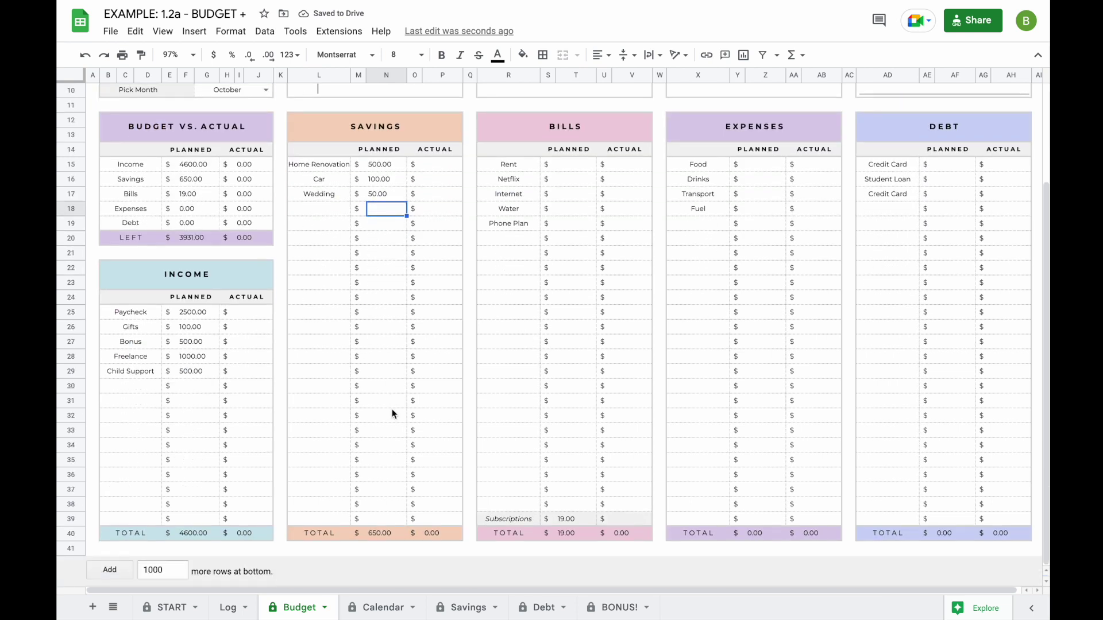
scroll(387, 491, up, 4)
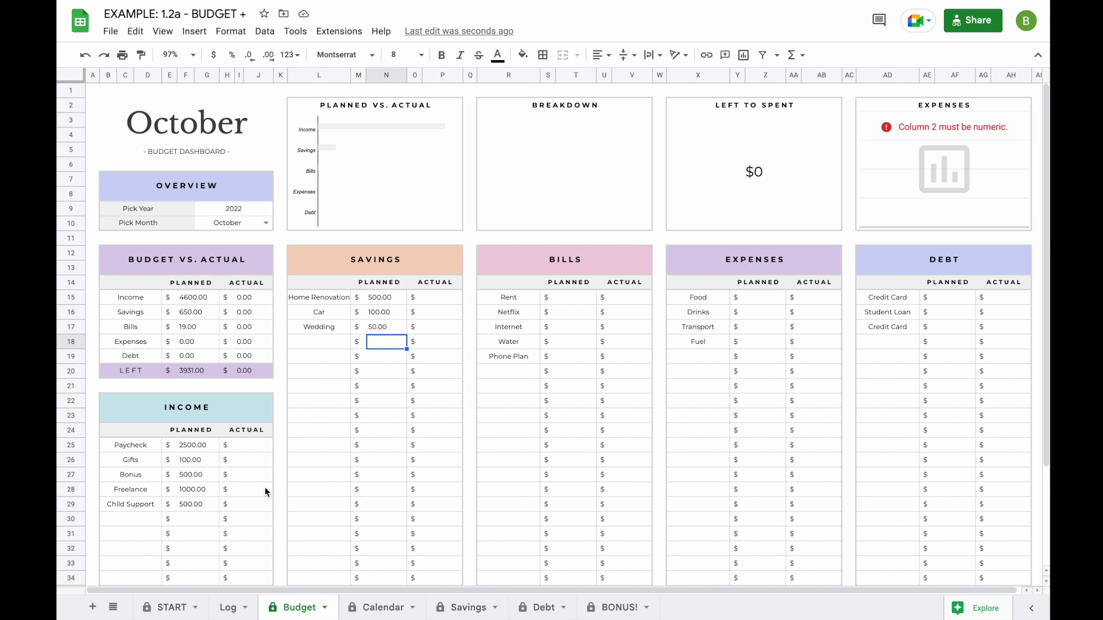
click(766, 299)
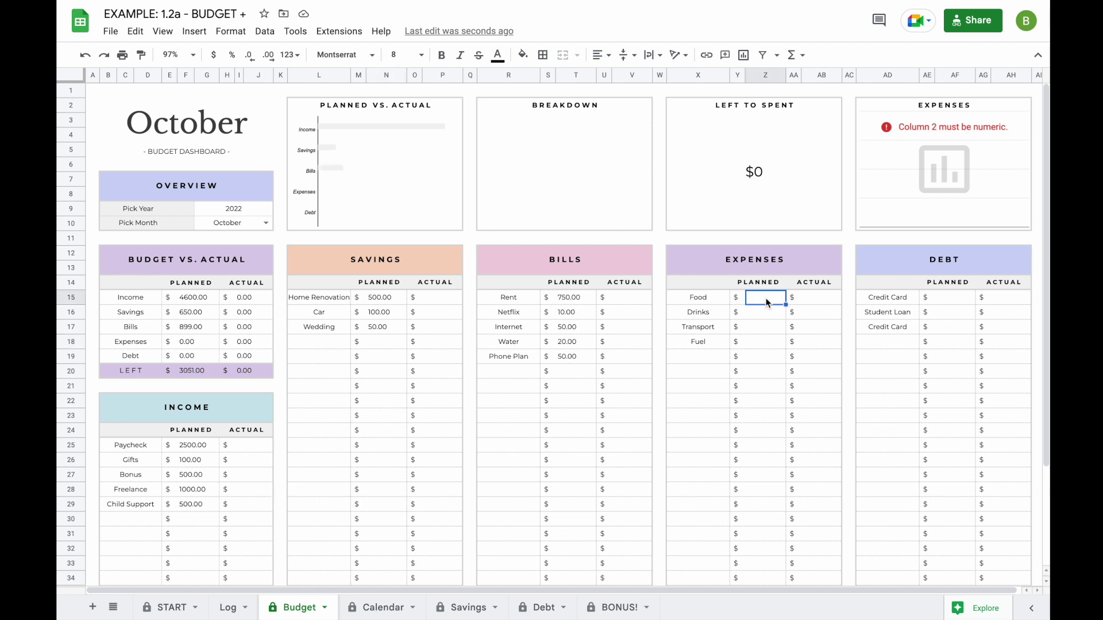
text(1500)
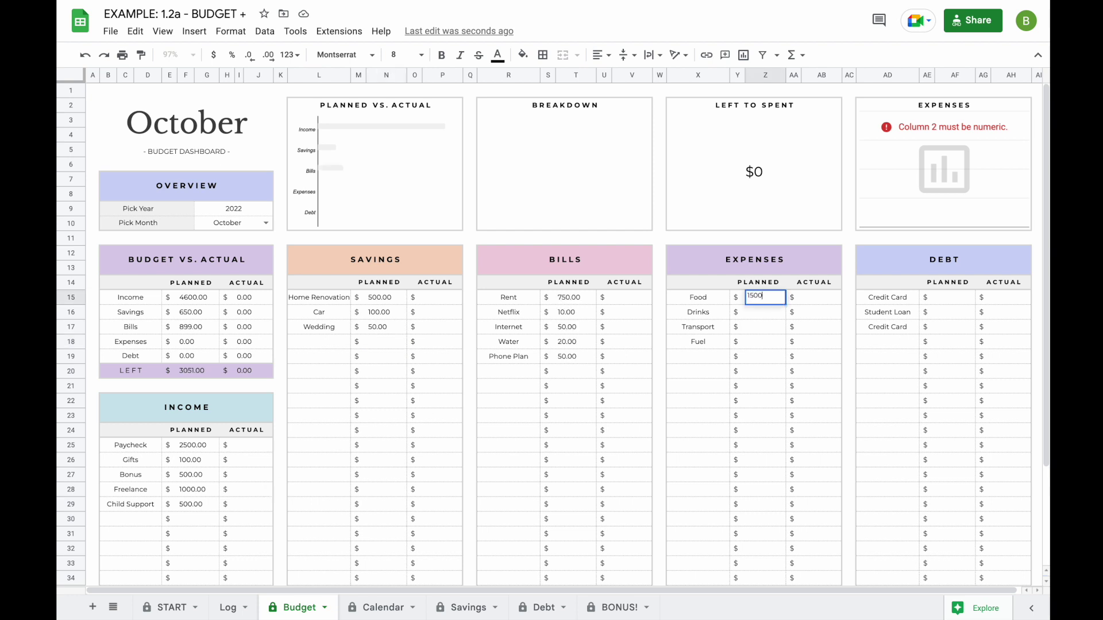
key(Return)
text(500)
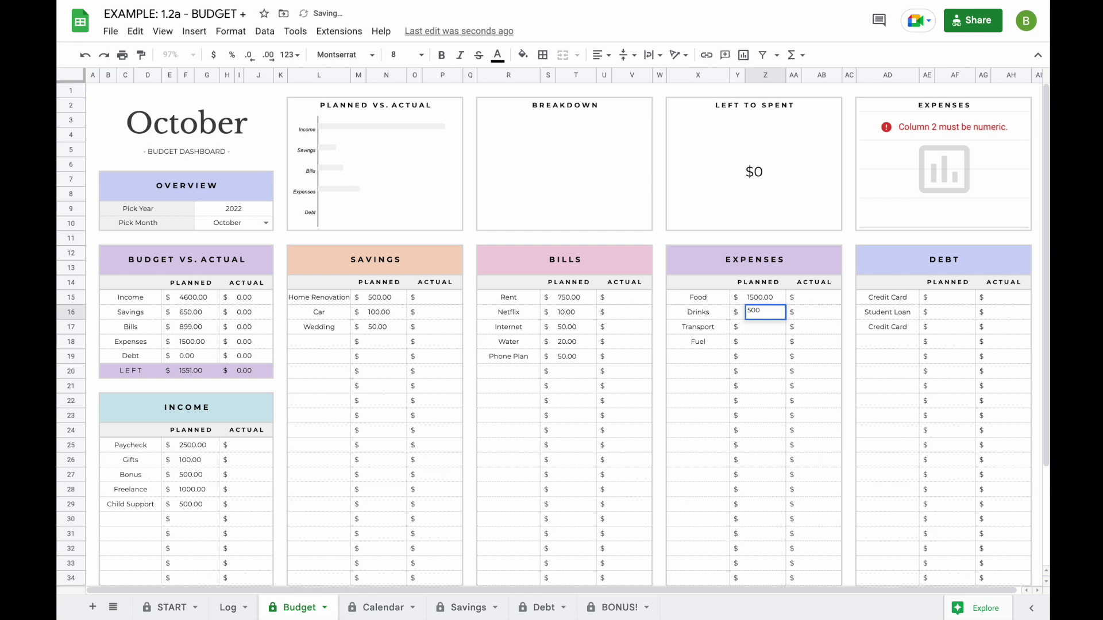
key(Return)
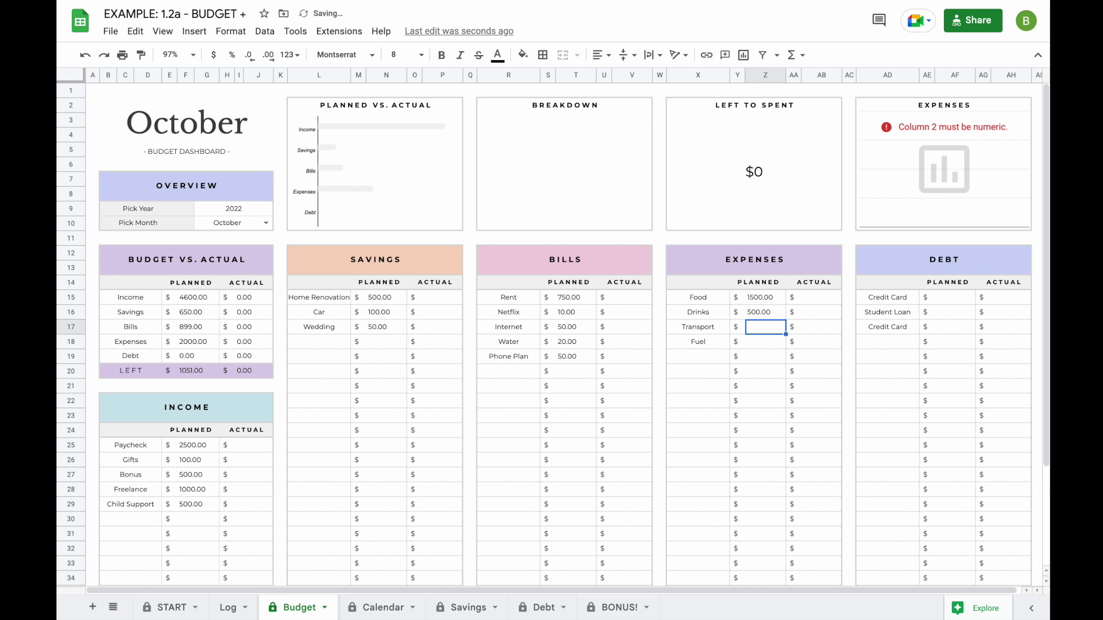
text(250)
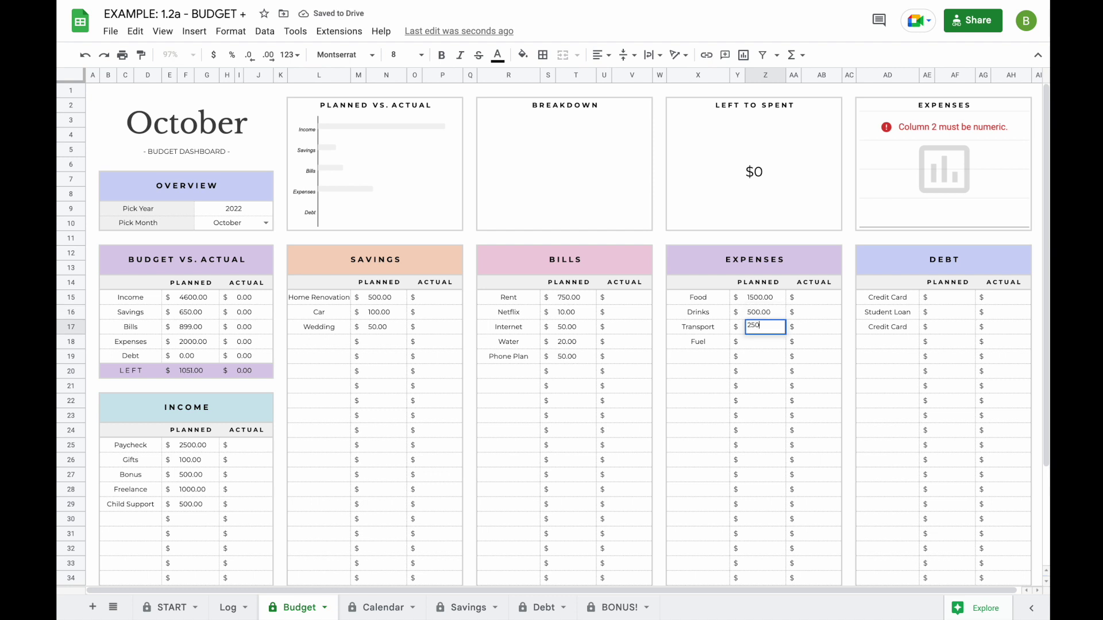
key(Return)
text(100)
key(Return)
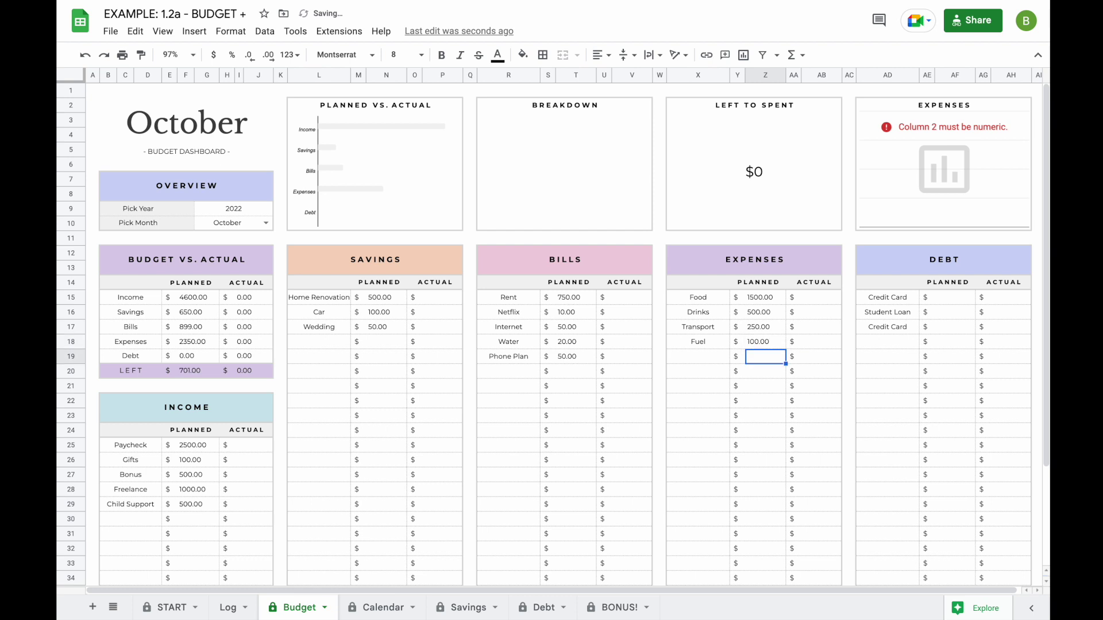
Enter planned debt payments of 500 for the first Credit Card and 100 each for Student Loan and the second Credit Card, and select the planned LEFT amount.
click(968, 298)
text(500)
key(Return)
text(100)
key(Return)
text(100)
key(Return)
click(183, 373)
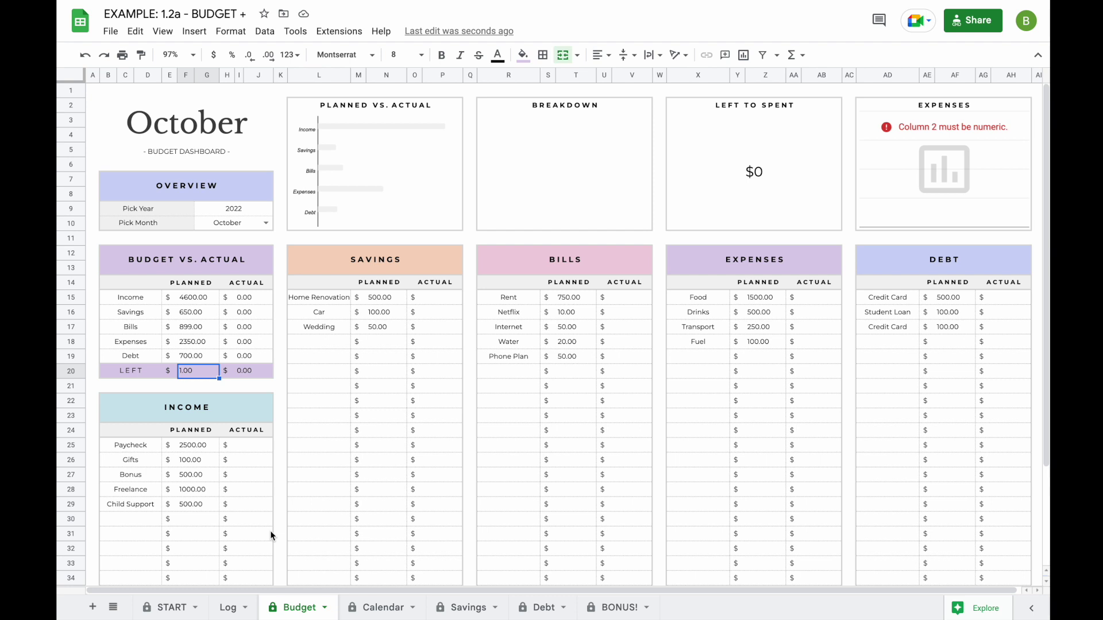
On the Log sheet, enter the dates 1 Oct, 2 Oct and 3 Oct for the first three transactions.
click(229, 608)
click(126, 148)
text(1 ioct)
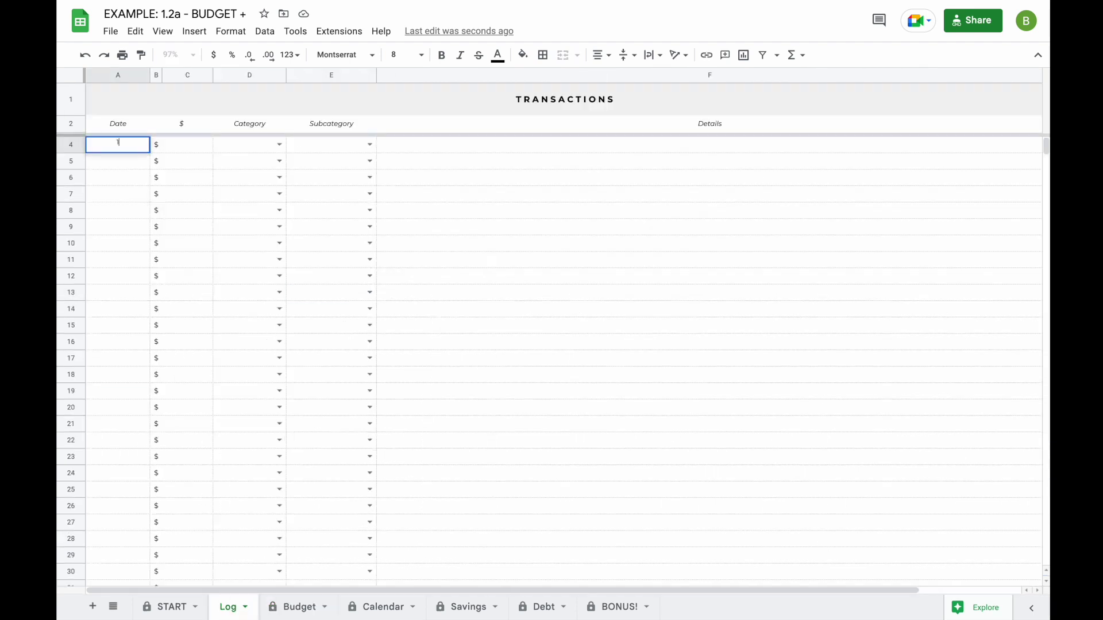
key(BackSpace)
key(BackSpace)
key(BackSpace)
key(BackSpace)
text(oct)
key(Return)
text(2 oct)
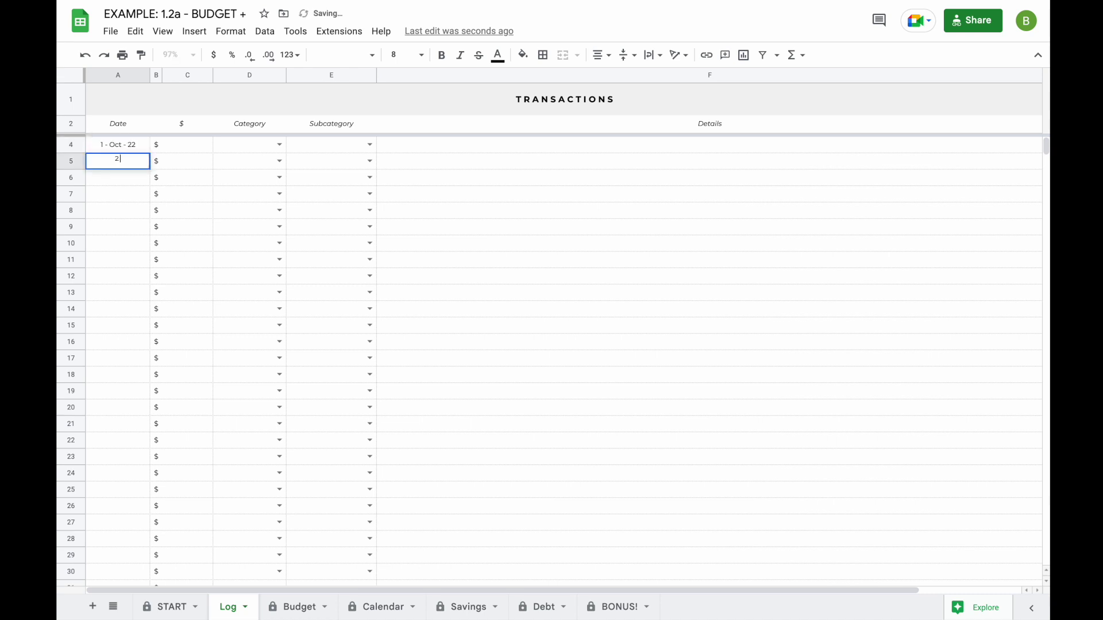
key(Return)
text(3 oct)
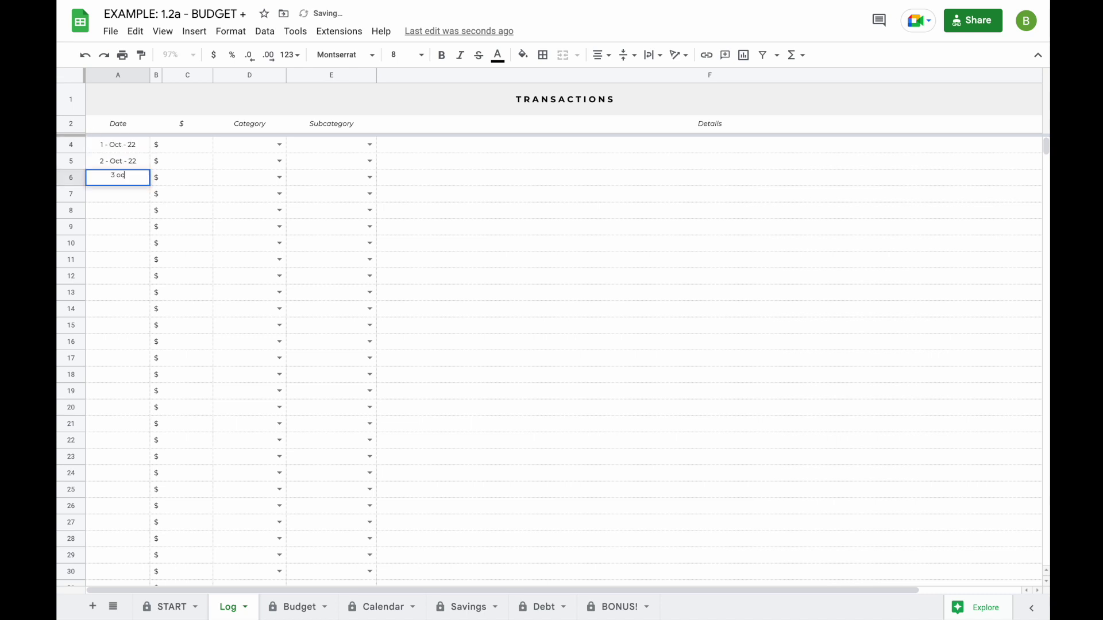
key(Return)
Enter the amounts 150, 50 and 75 for the transactions of 1, 2 and 3 October.
click(185, 146)
text(150)
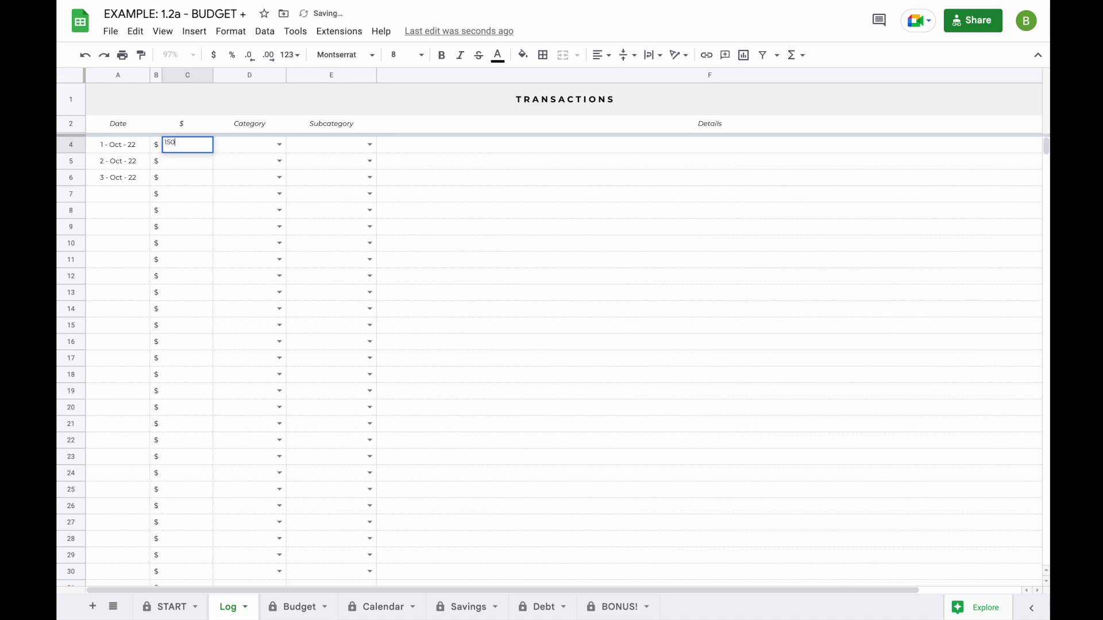
key(Return)
text(50)
key(Return)
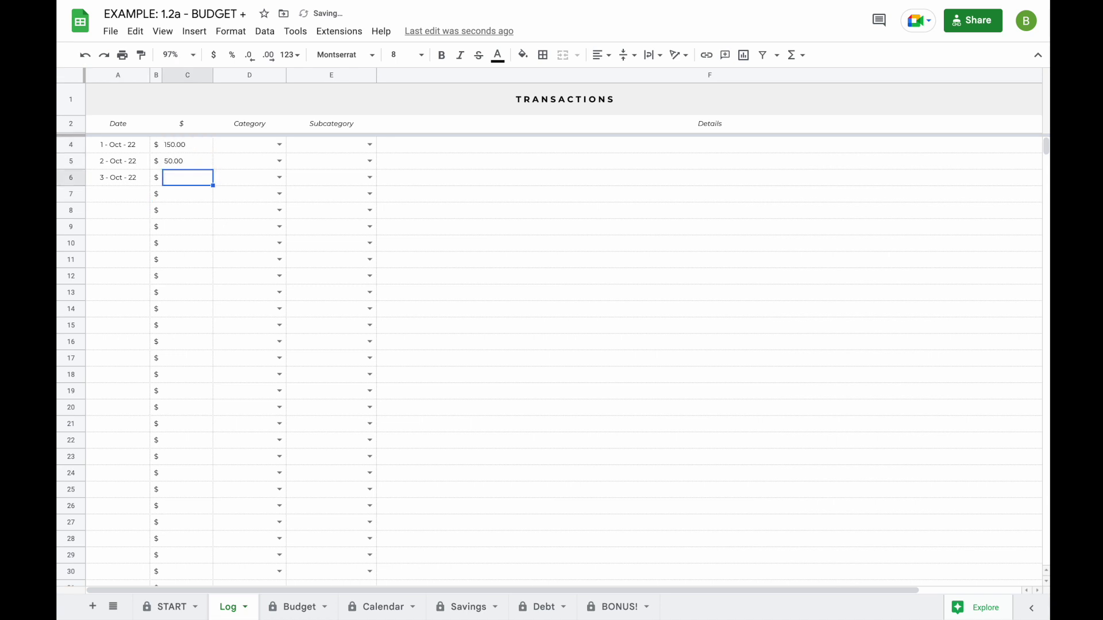
text(75)
key(Return)
Categorize the 1 October transaction as Expenses with the subcategory Food.
click(279, 146)
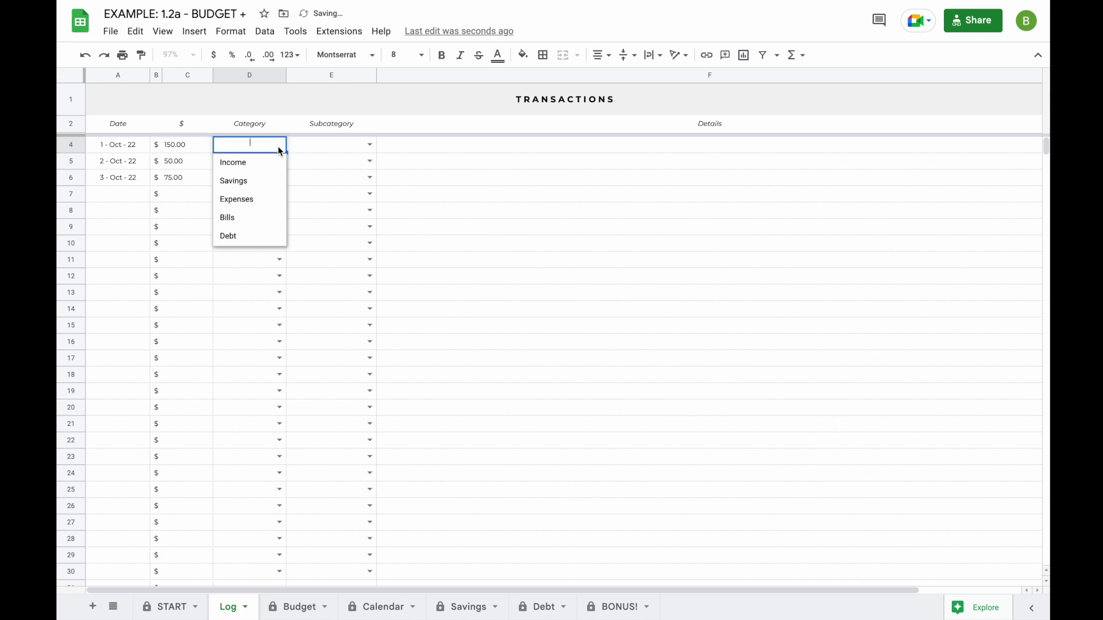
click(279, 146)
click(268, 199)
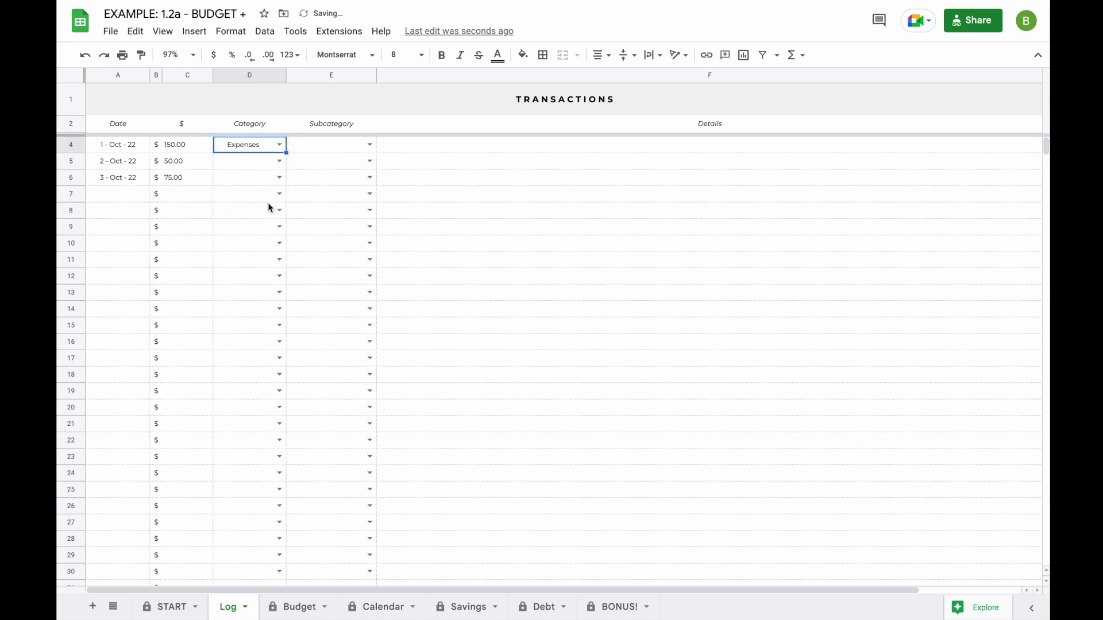
click(369, 146)
click(368, 167)
Categorize the 2 October transaction as Bills with the subcategory Internet.
click(259, 163)
click(278, 162)
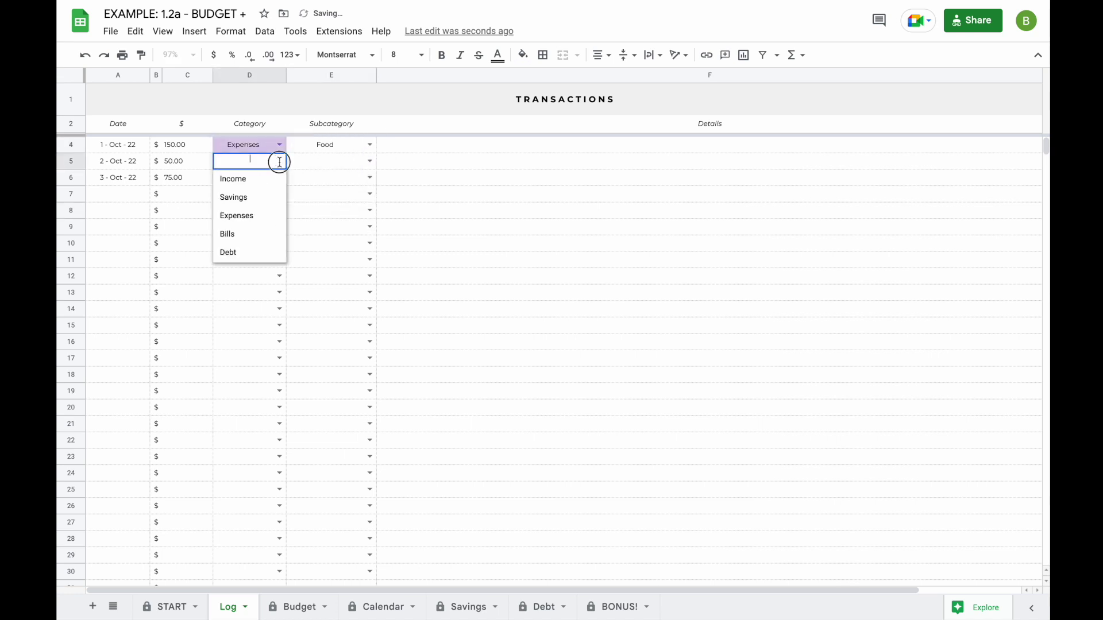
click(263, 235)
click(371, 162)
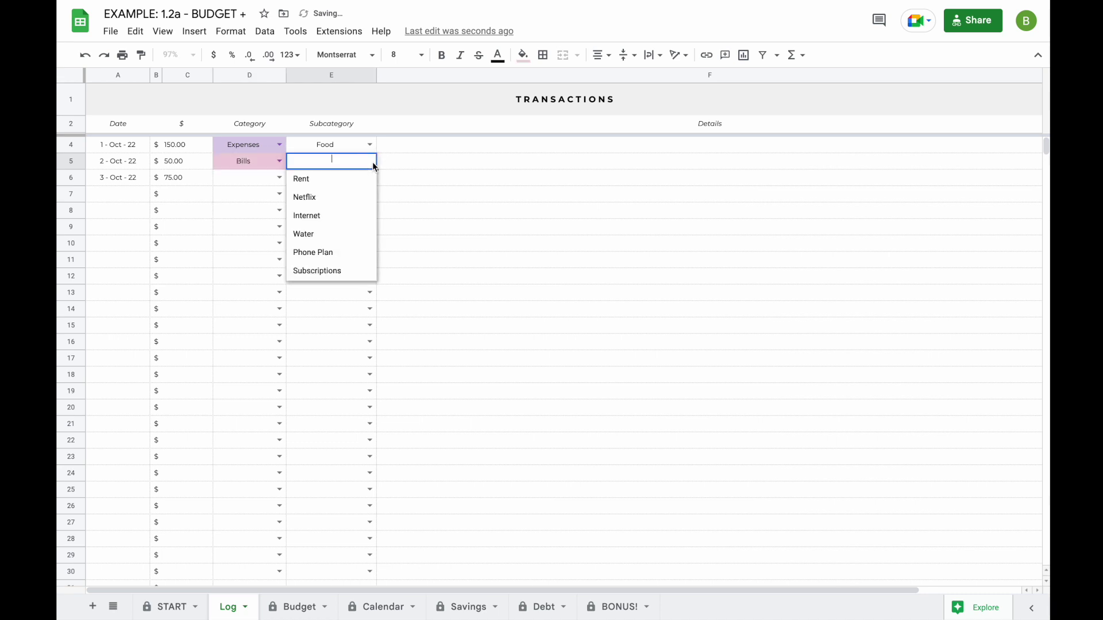
click(351, 217)
Categorize the 3 October transaction as Debt with the subcategory Student Loan.
click(277, 178)
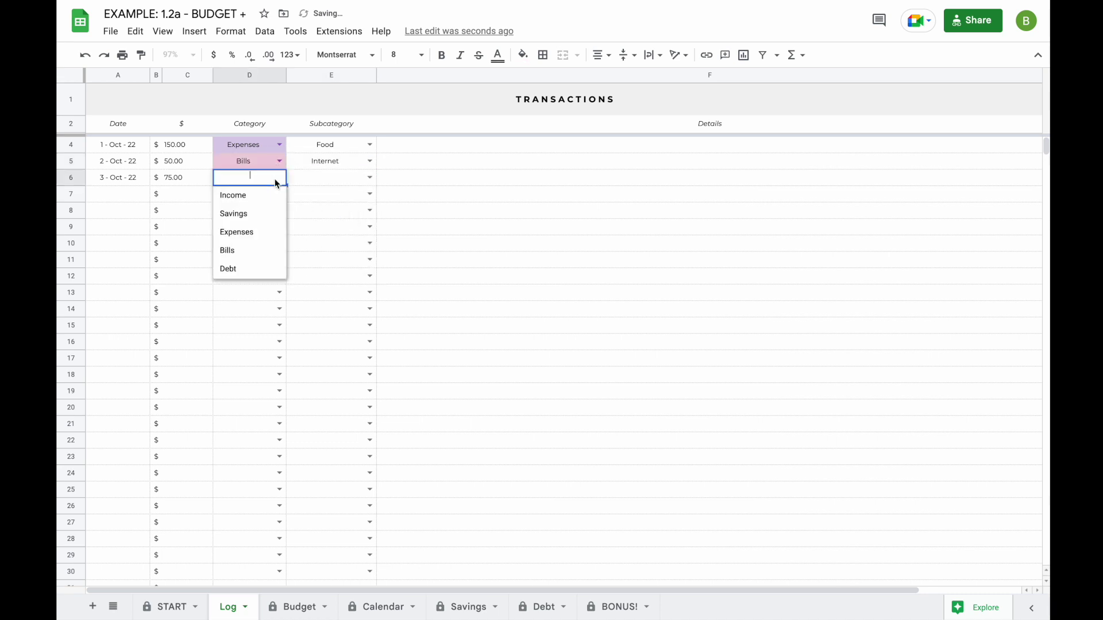
click(257, 270)
click(369, 178)
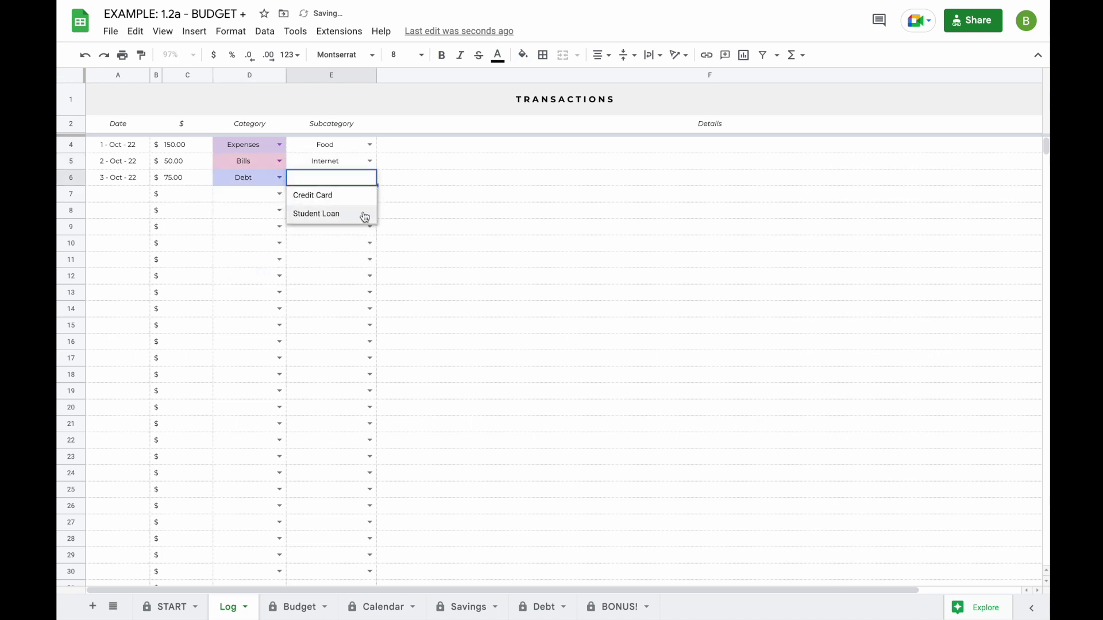
click(361, 215)
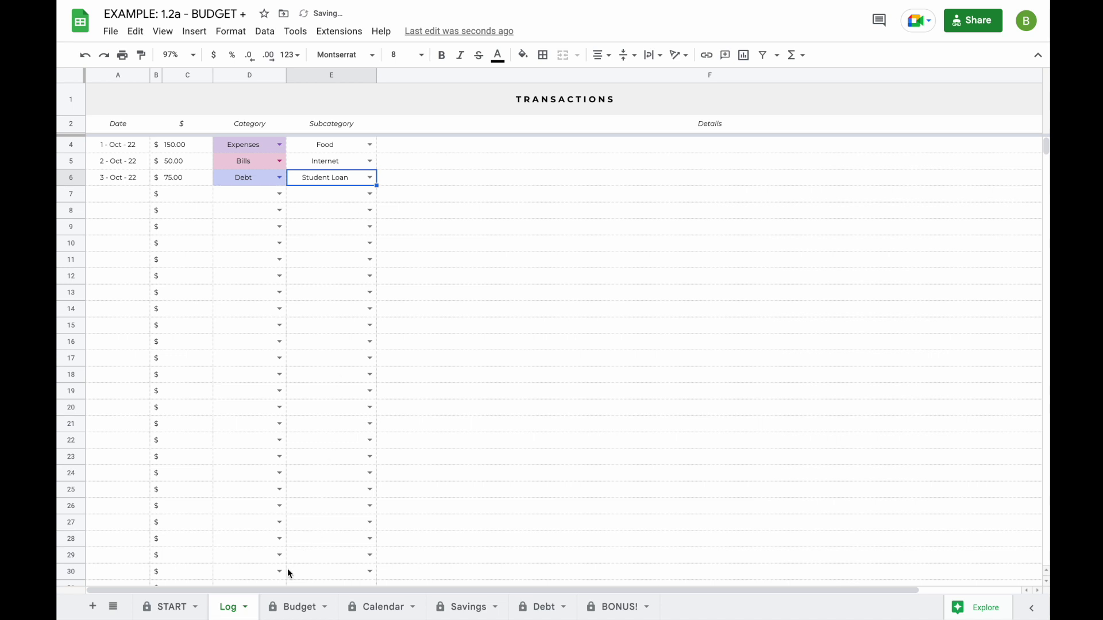
Duplicate the Budget sheet and set the month on the copy to September.
click(298, 608)
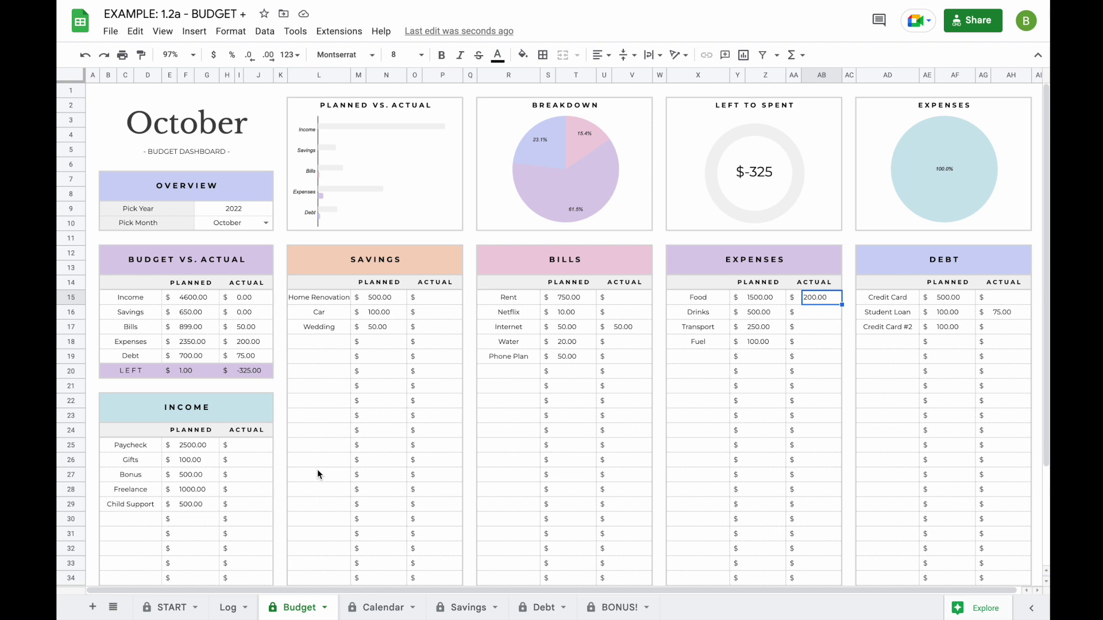
click(325, 608)
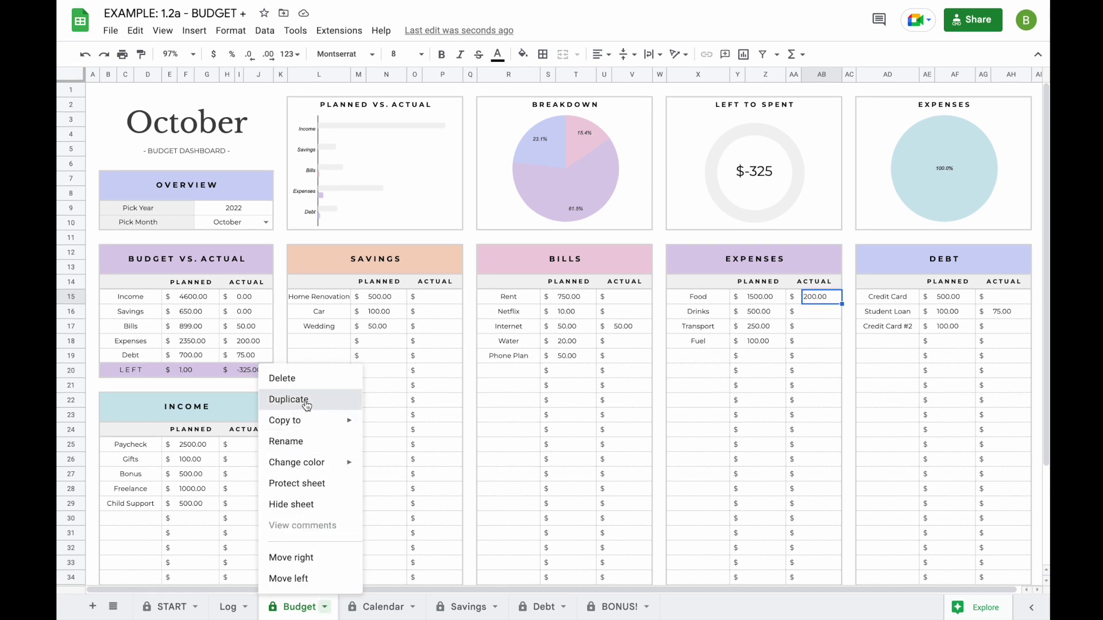
click(306, 405)
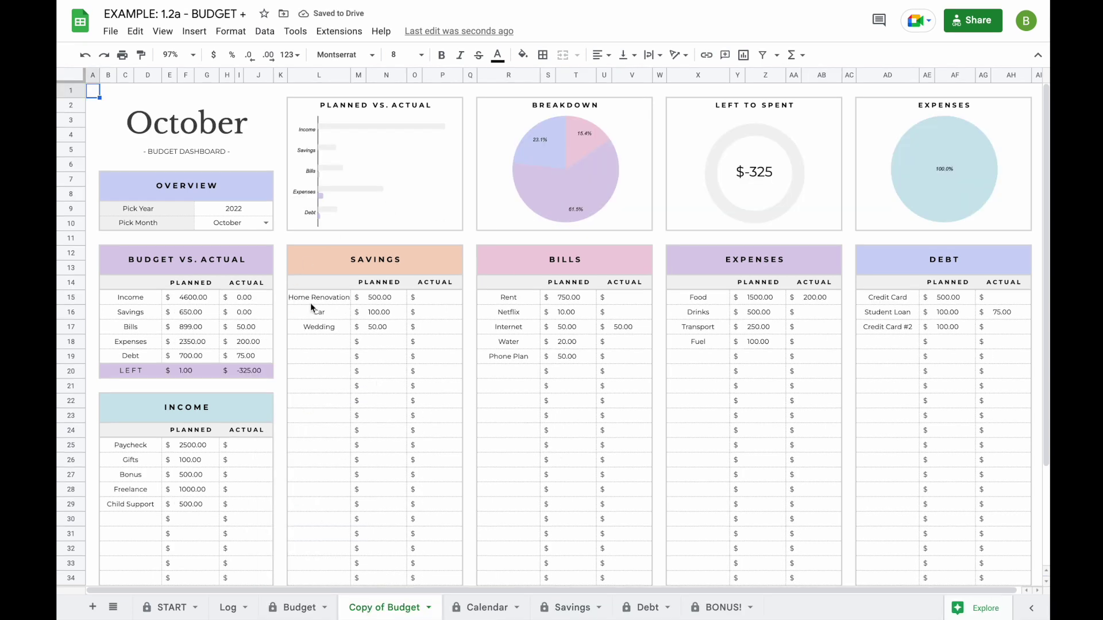
click(267, 223)
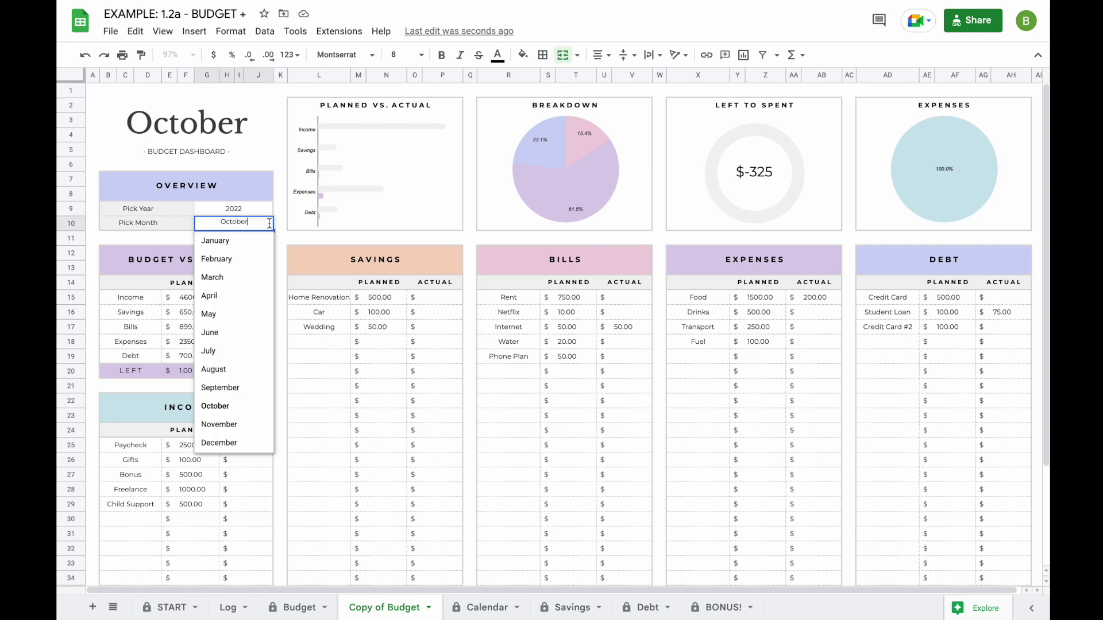
click(247, 390)
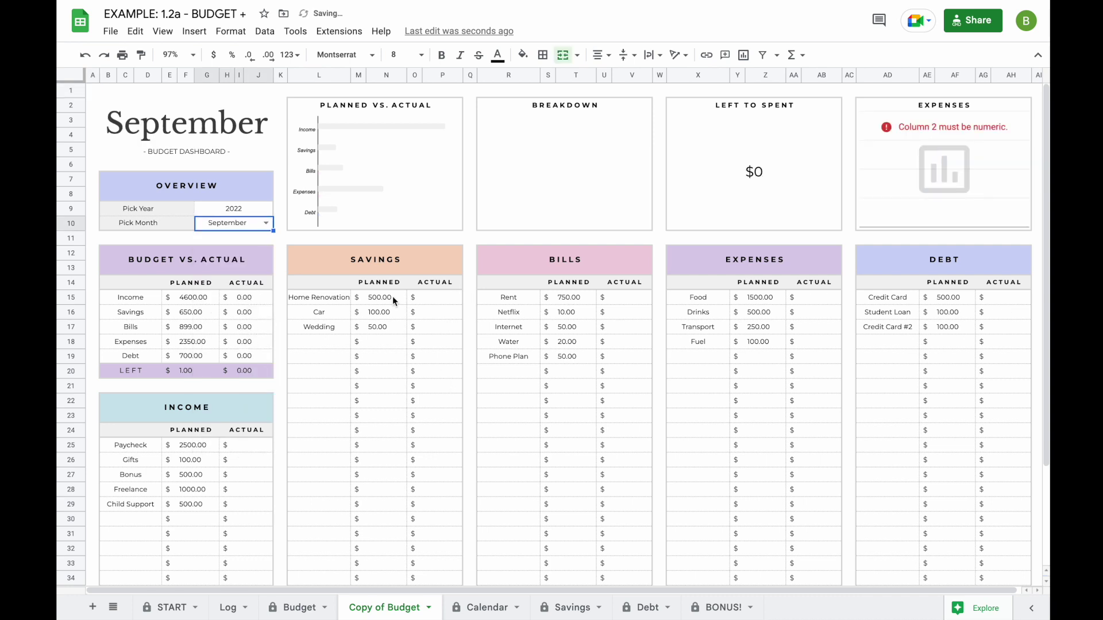
drag(194, 443, 201, 525)
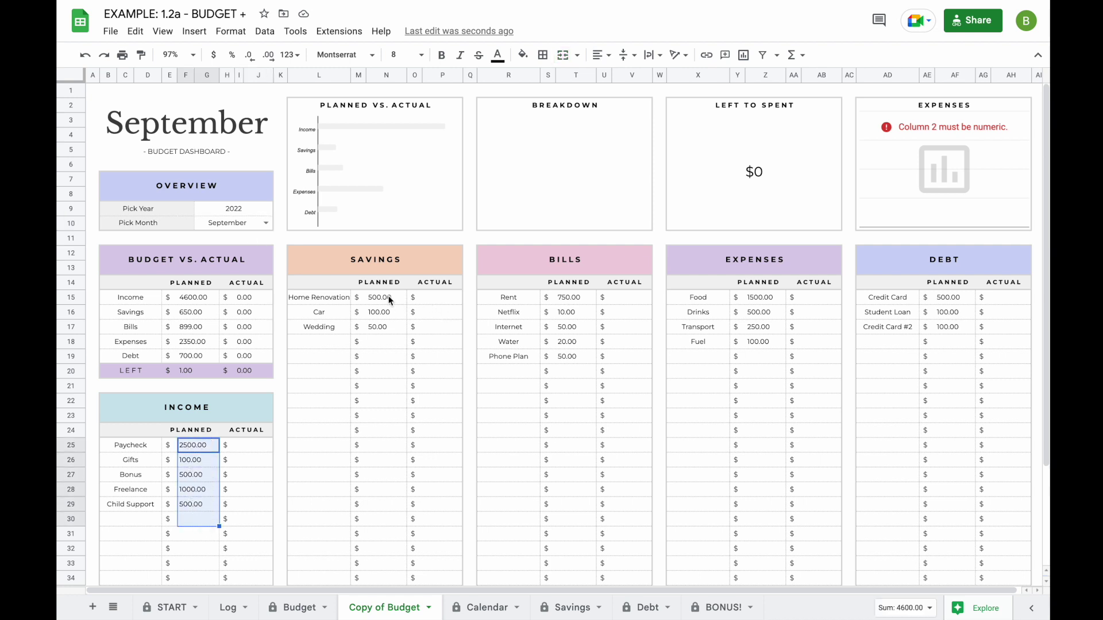
click(571, 297)
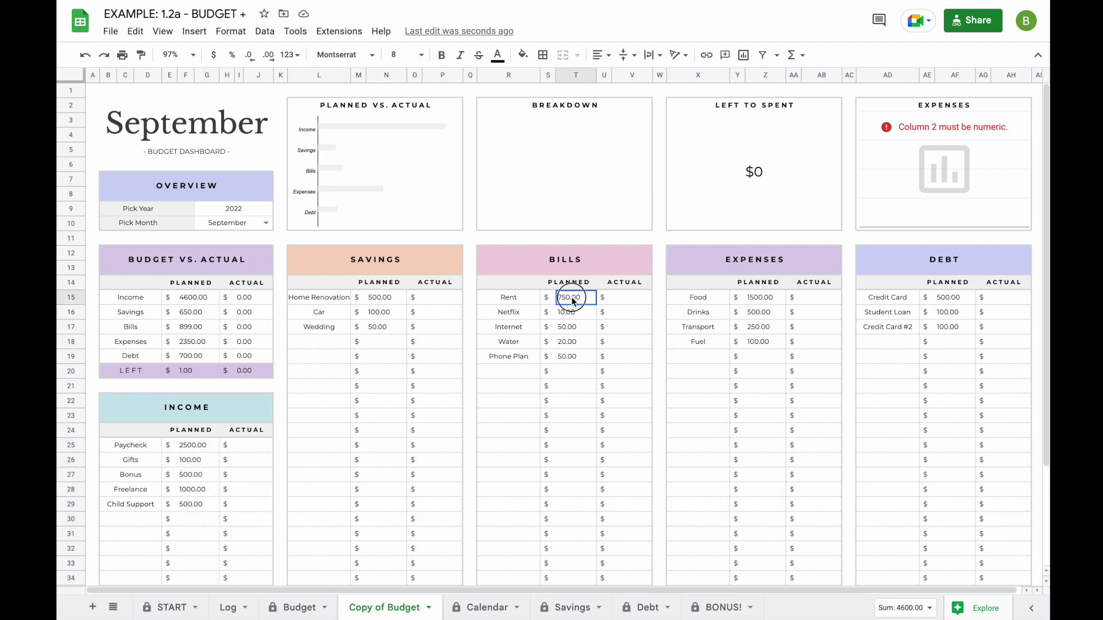
click(574, 328)
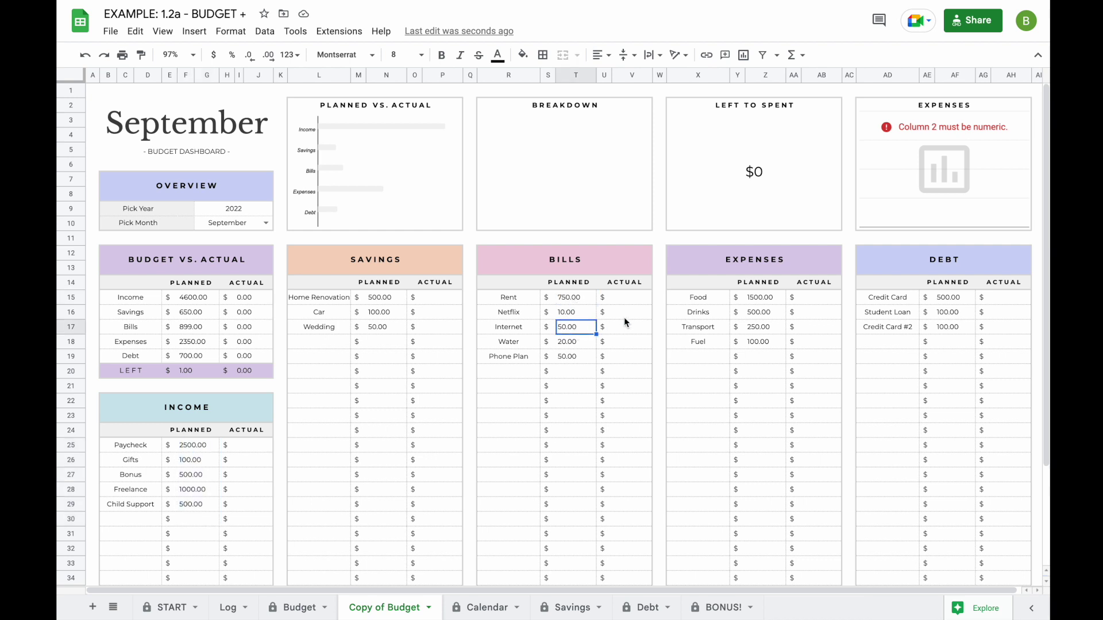
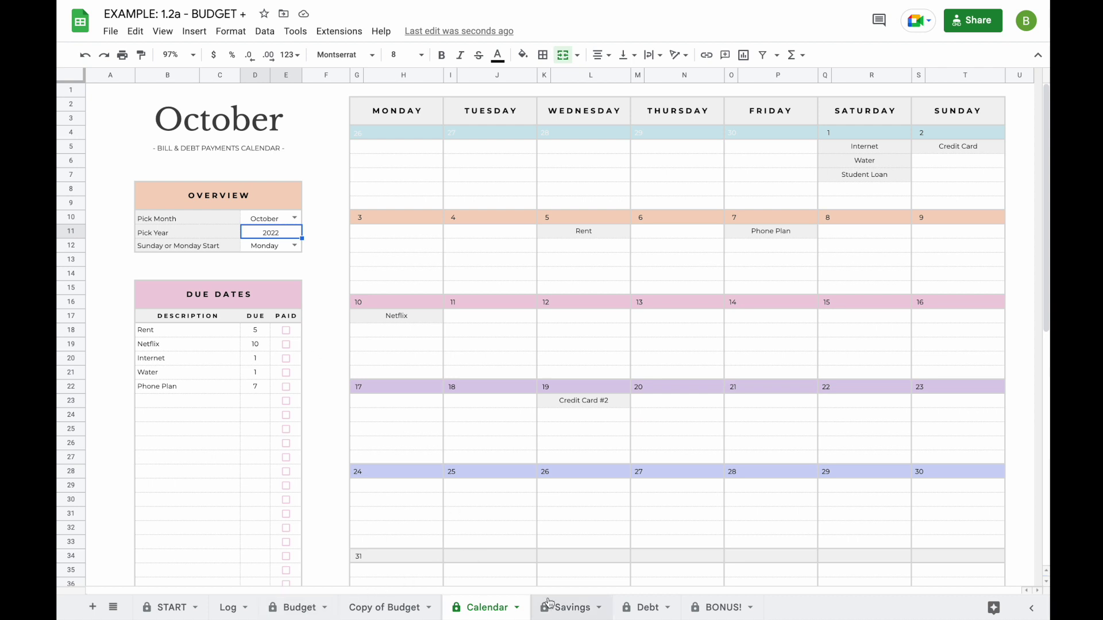
Duplicate the Calendar sheet and mark Rent, Netflix, Internet, Water and Phone Plan as paid on the original October calendar.
click(519, 609)
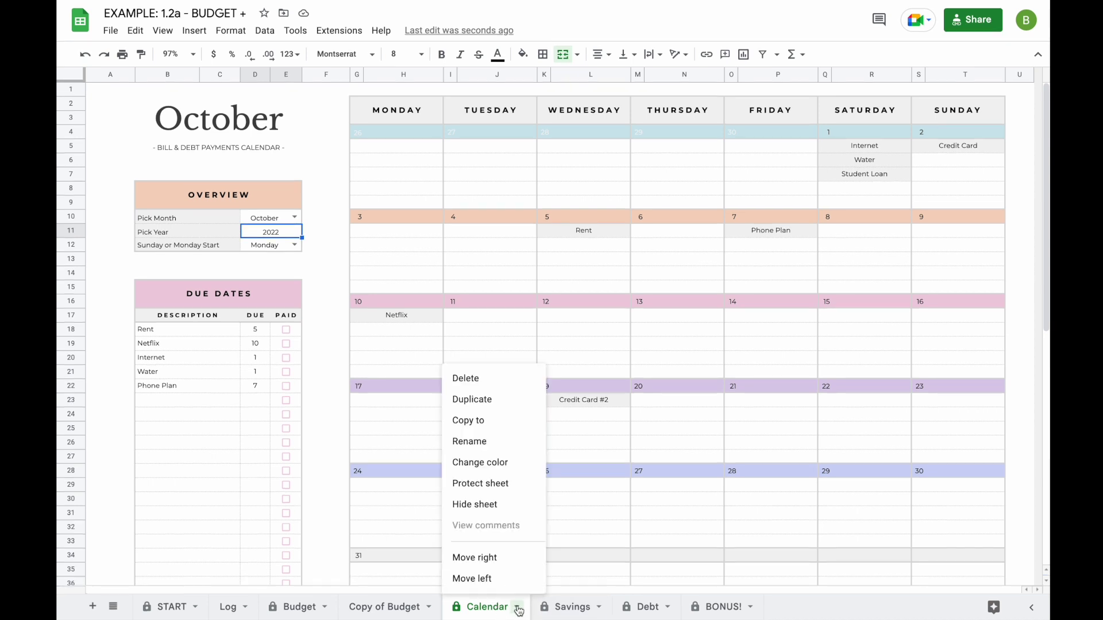
click(492, 400)
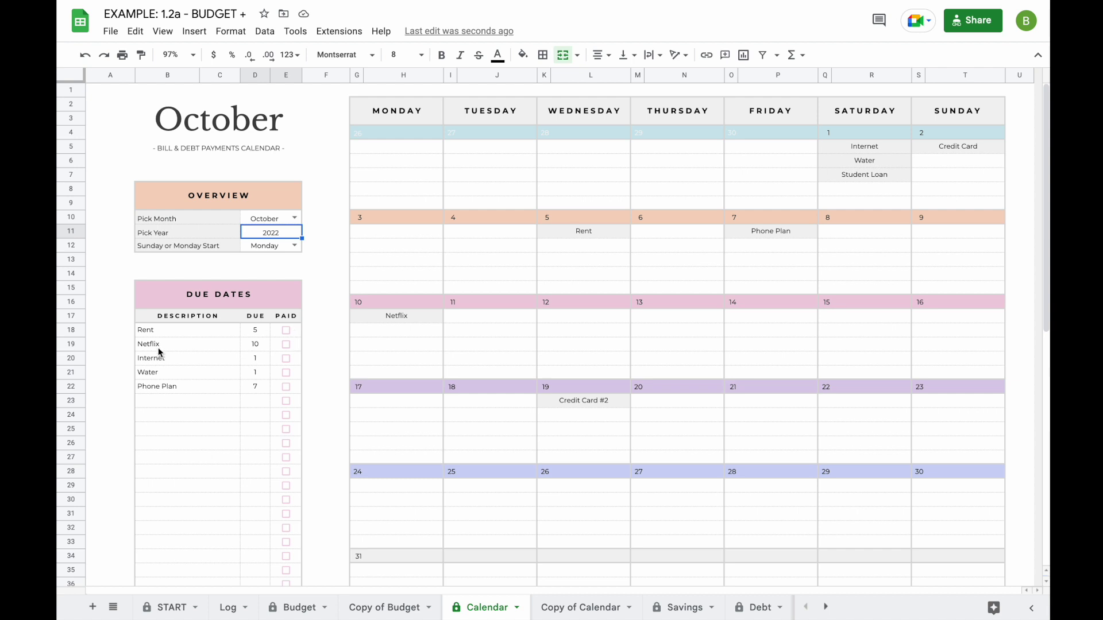
click(285, 331)
click(285, 343)
click(286, 361)
click(285, 373)
click(285, 388)
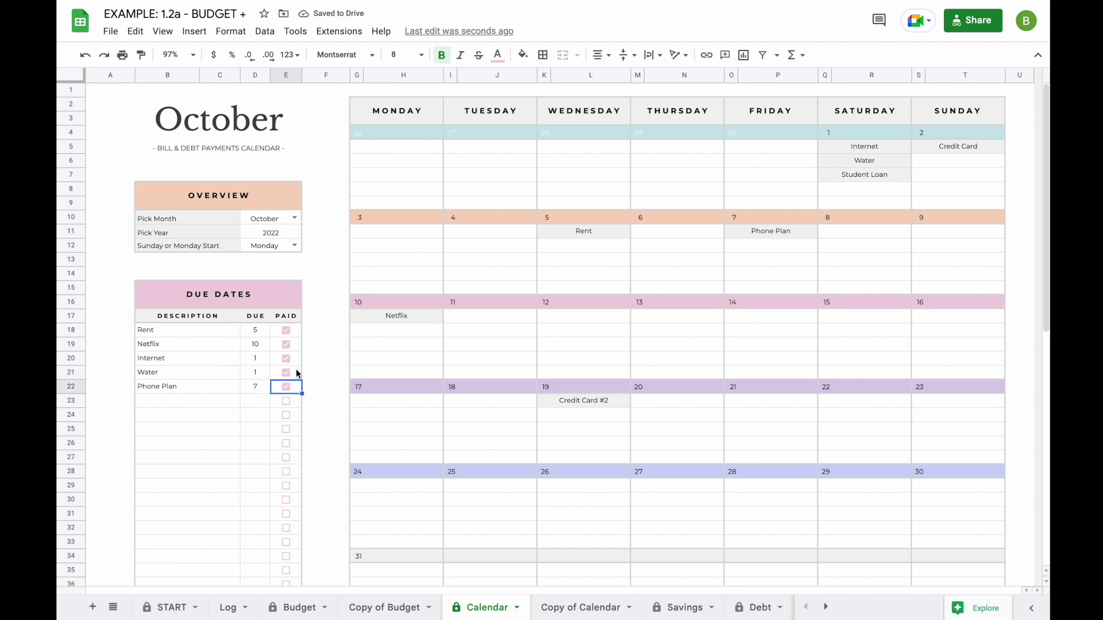
Set the calendar's month to November and clear the paid checkboxes of all five bills at once.
click(295, 219)
click(275, 420)
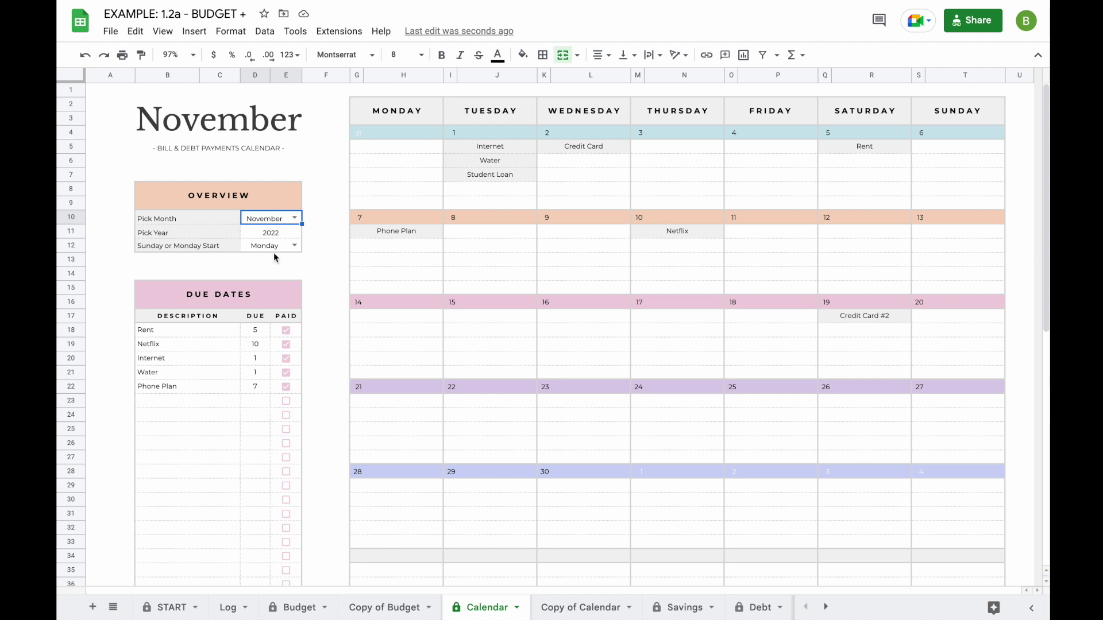
click(294, 330)
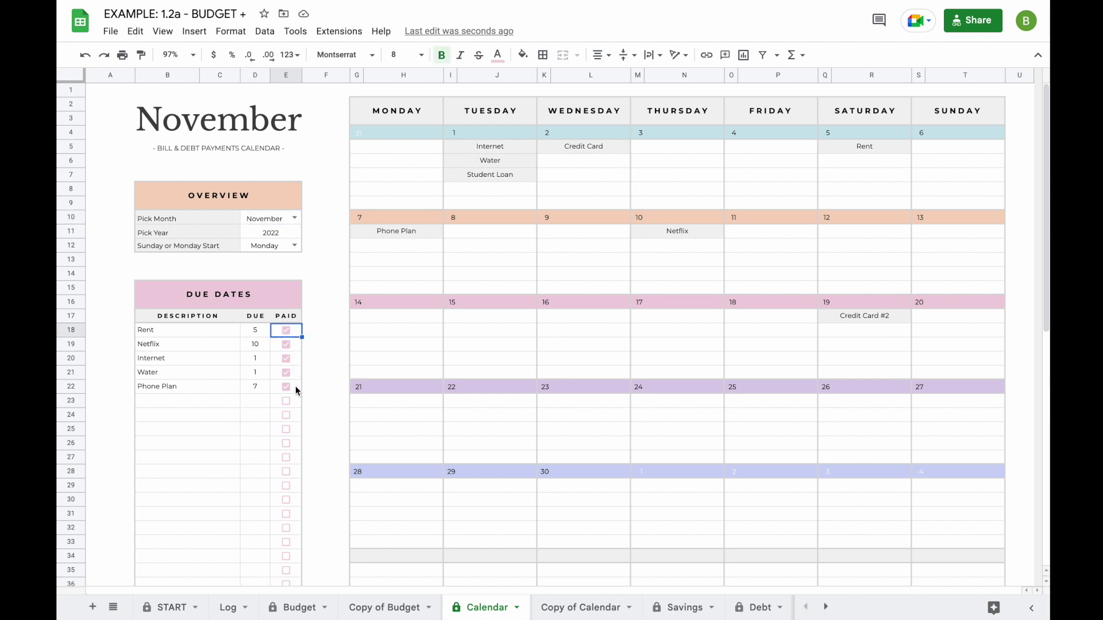
shift+click(295, 387)
click(296, 333)
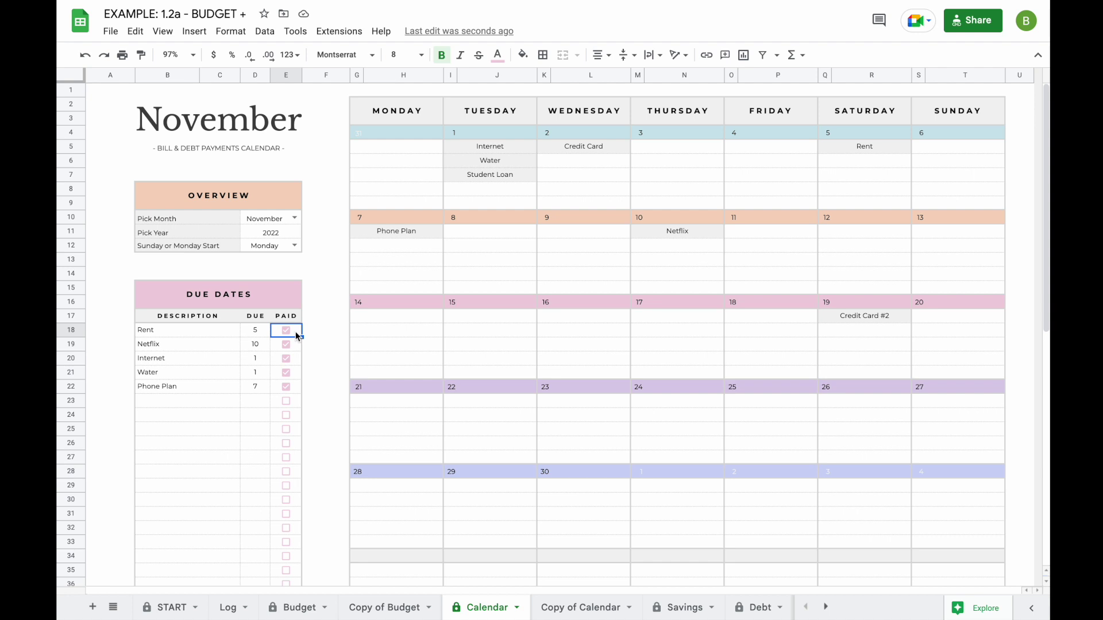
shift+click(295, 387)
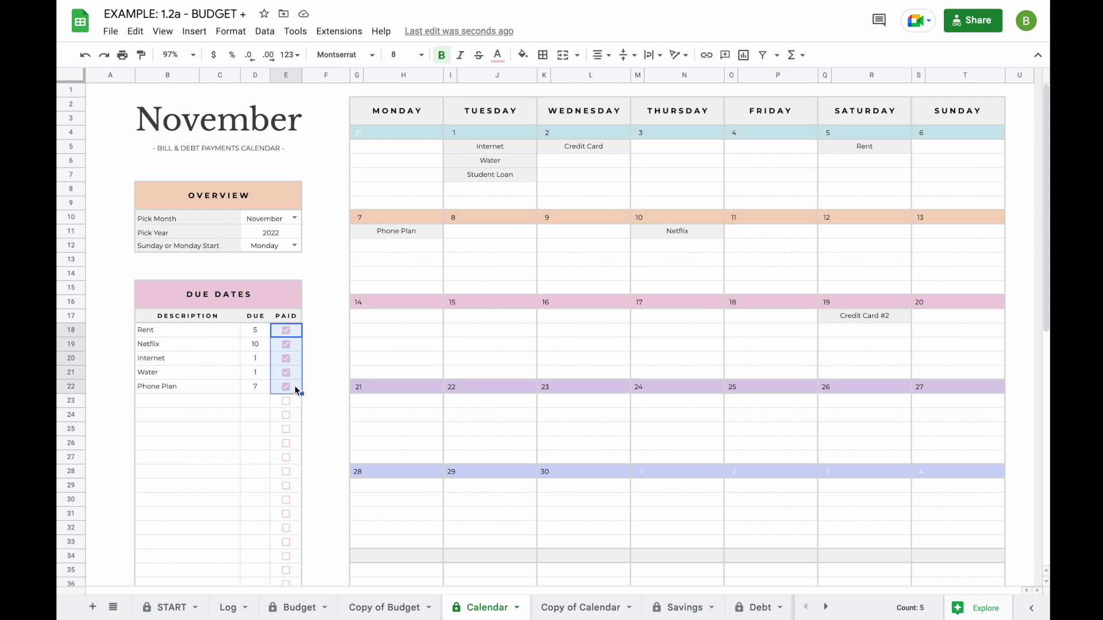
key(space)
click(304, 331)
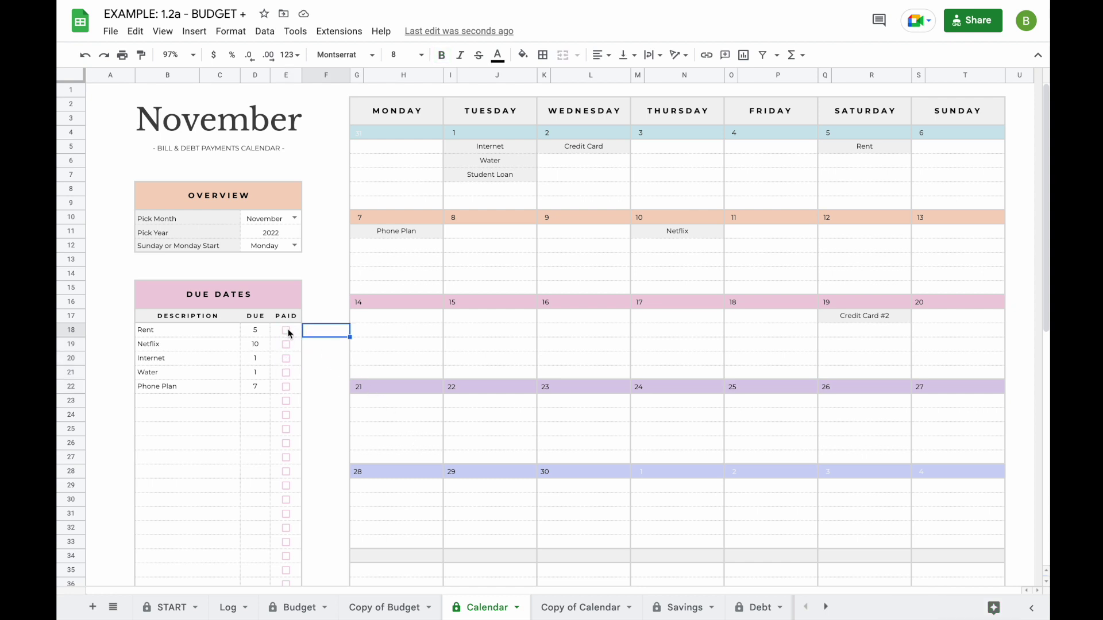
Set the calendar's month to December and mark Rent and Netflix as paid.
click(294, 219)
click(265, 437)
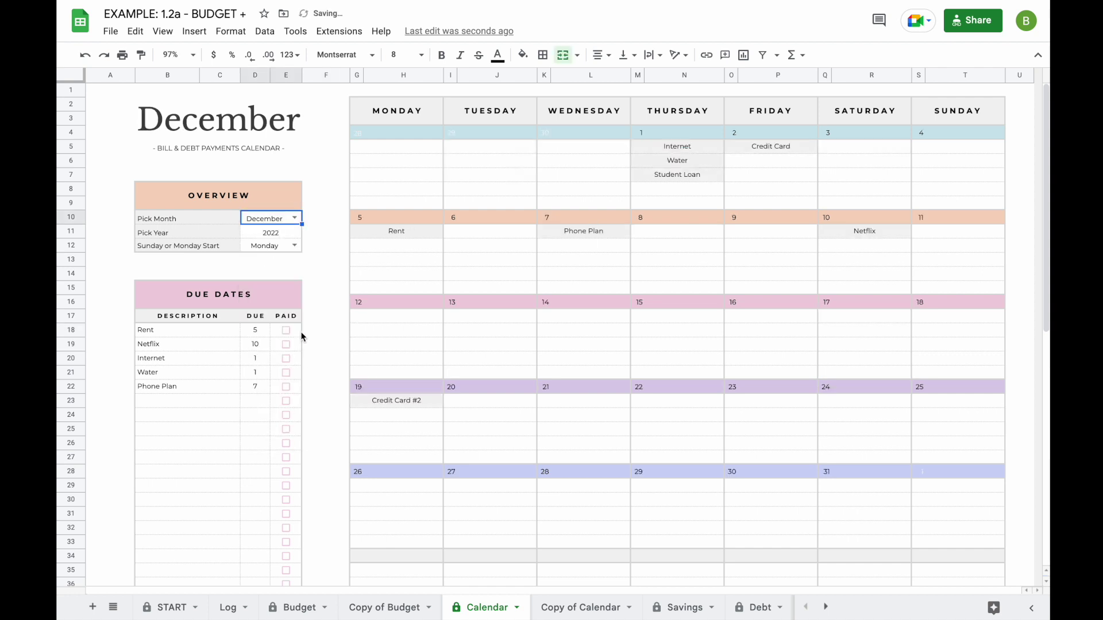
click(286, 330)
click(286, 344)
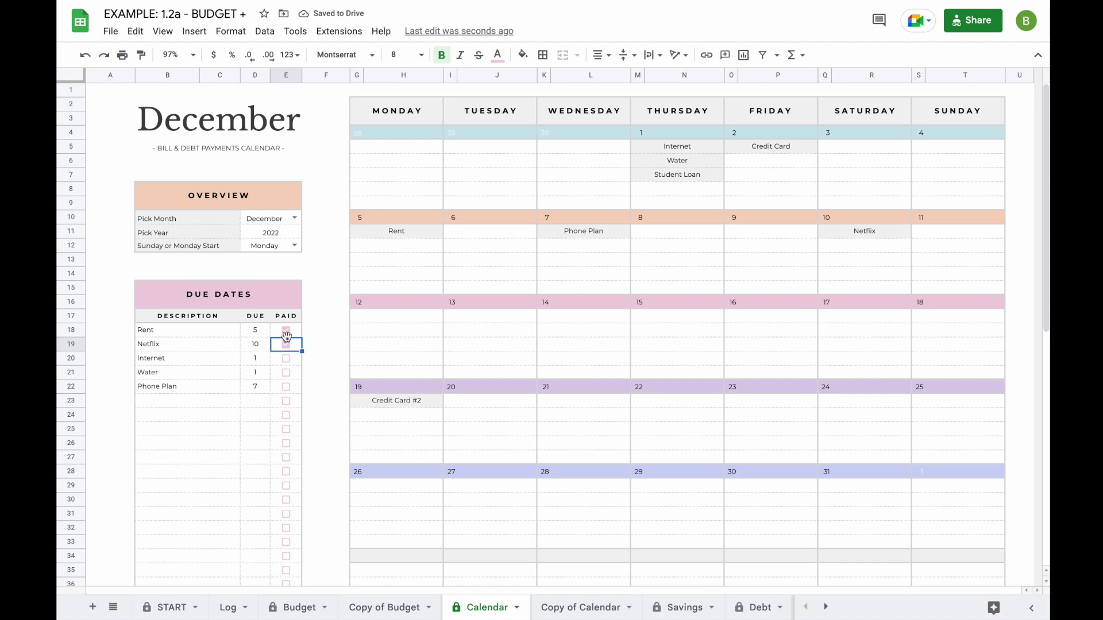
click(326, 428)
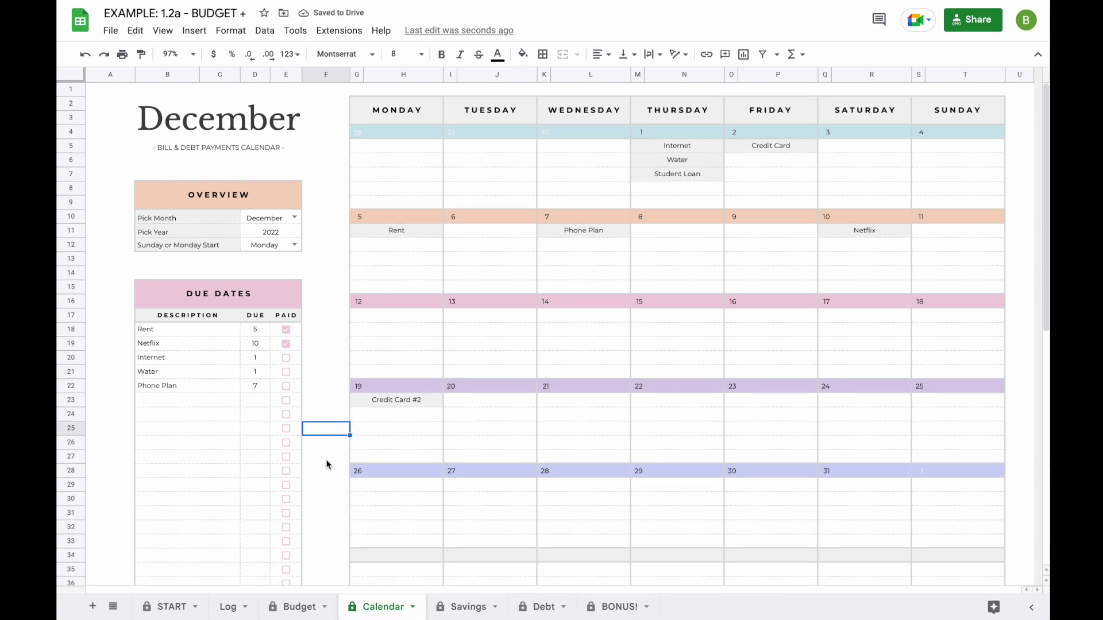
Add a transaction dated 5 October 2022 with an amount of $500 in the next empty row of the Log sheet.
click(467, 607)
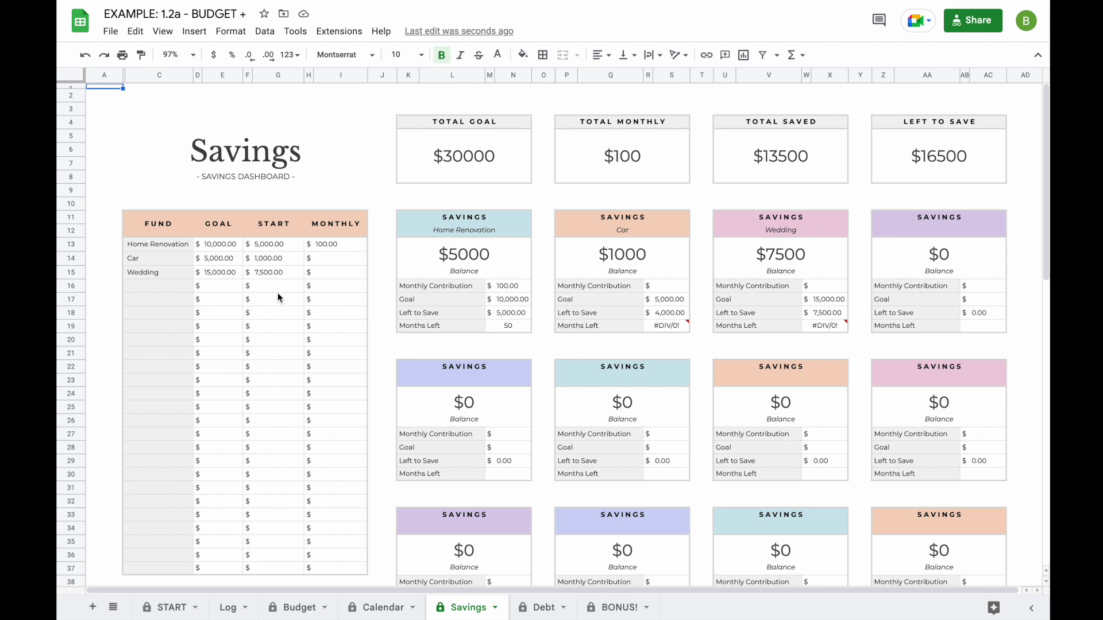
click(228, 608)
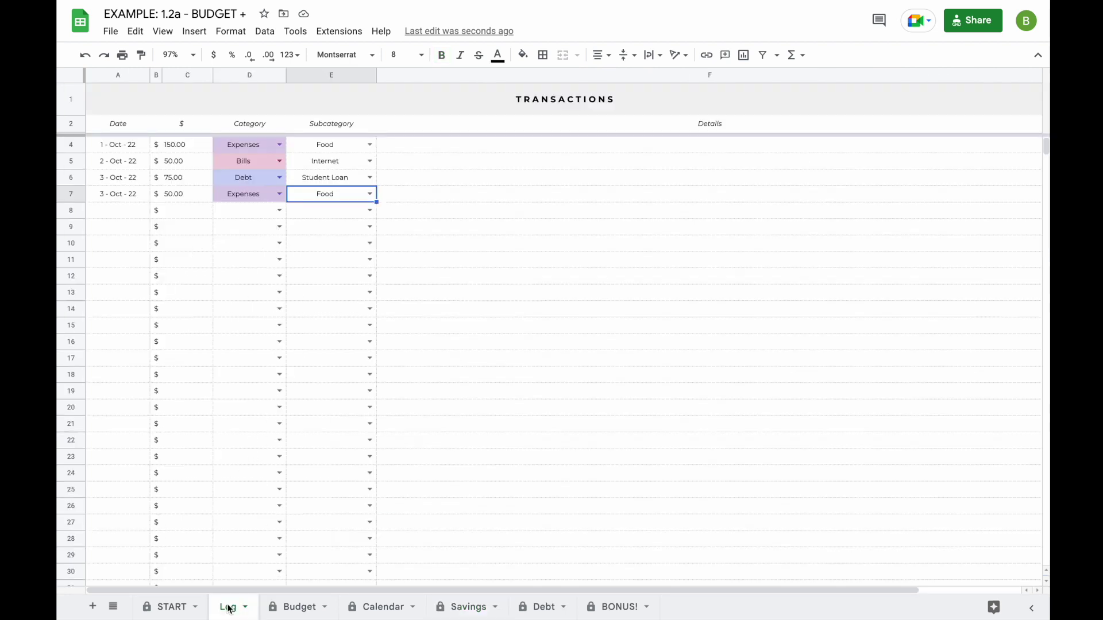
click(118, 241)
click(125, 211)
text(5/10)
key(Return)
click(182, 215)
text(50)
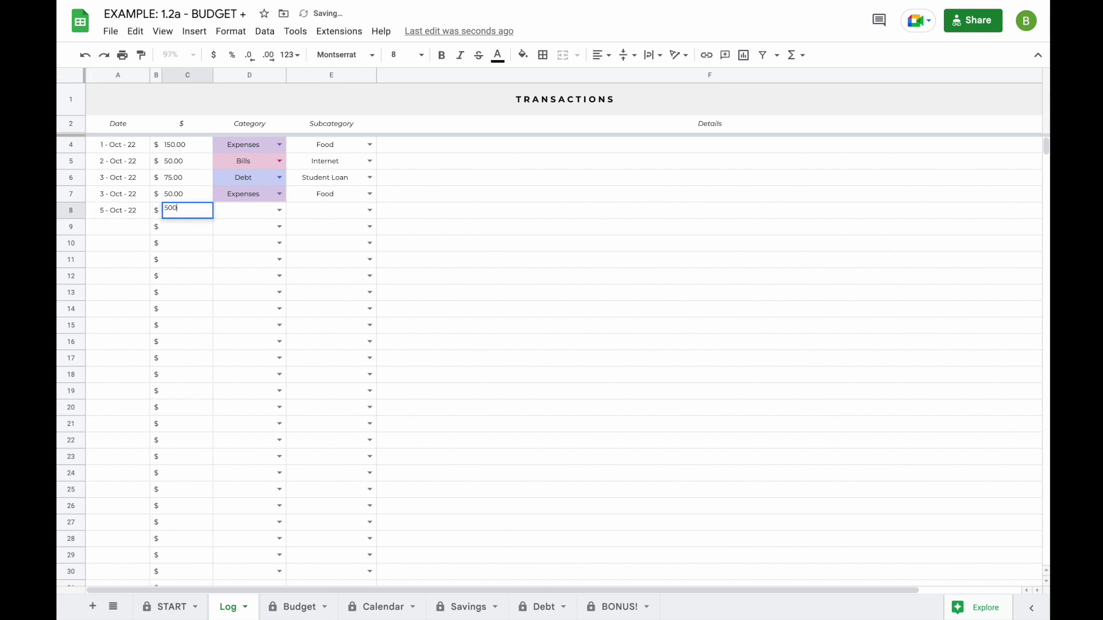
text(0)
key(Return)
Categorize the 5 October transaction as Savings with the subcategory Home Renovation.
click(275, 212)
click(268, 242)
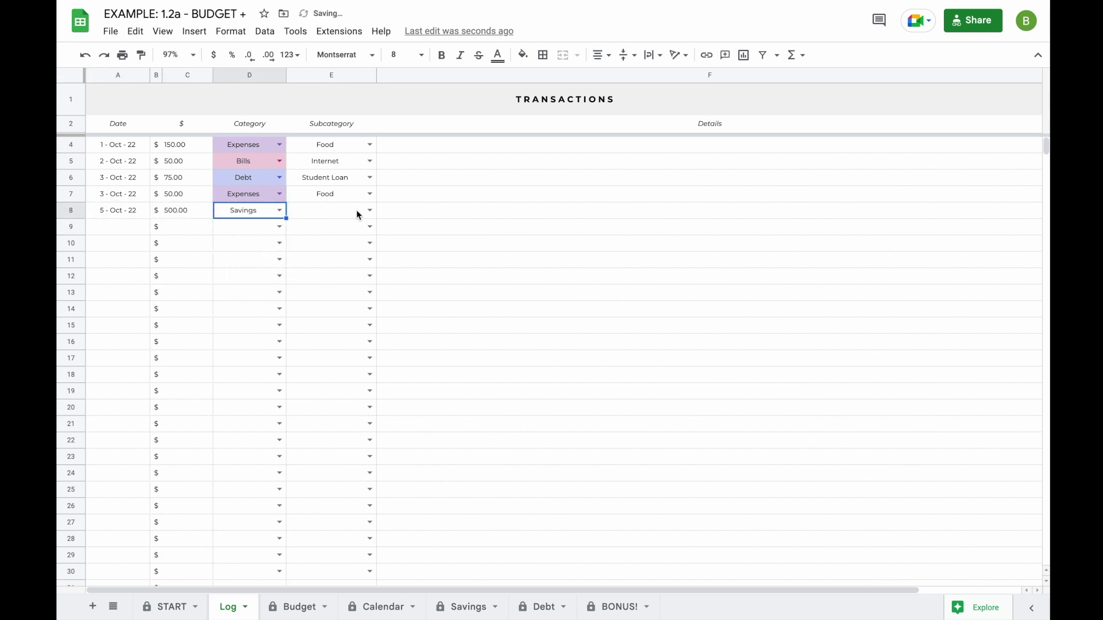
click(370, 210)
click(365, 232)
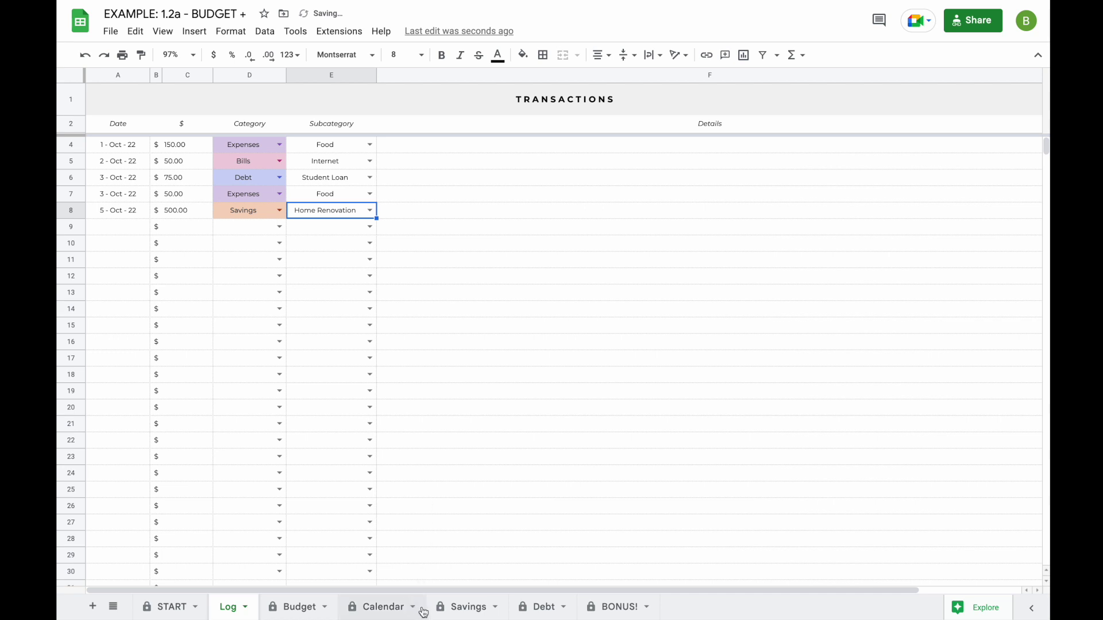
Check the Home Renovation fund's monthly contribution and months left on the Savings sheet.
click(452, 606)
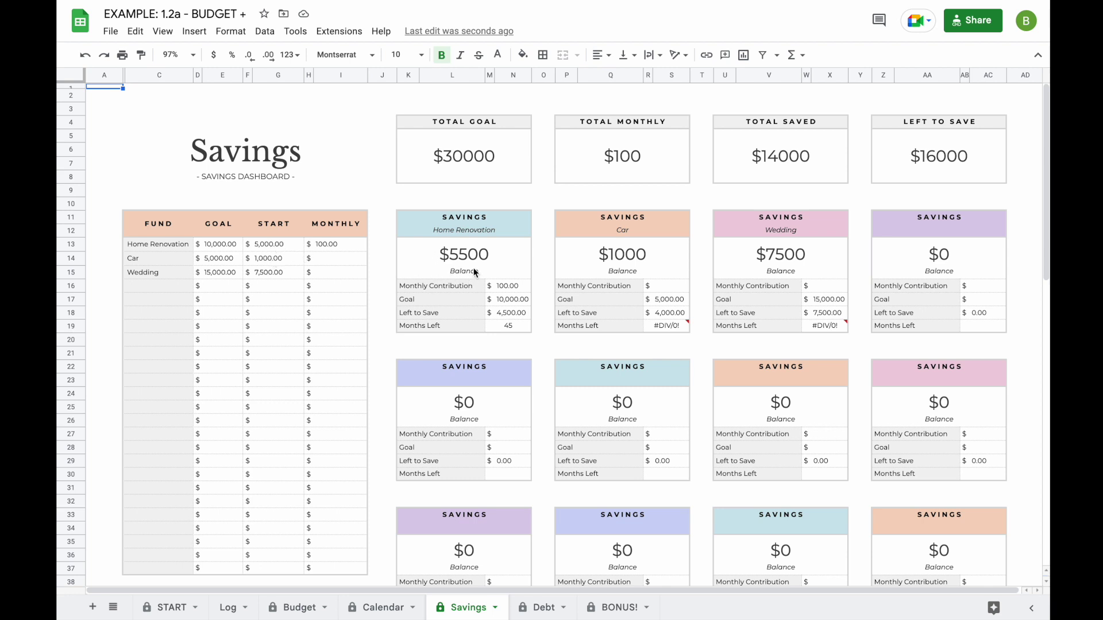
click(513, 290)
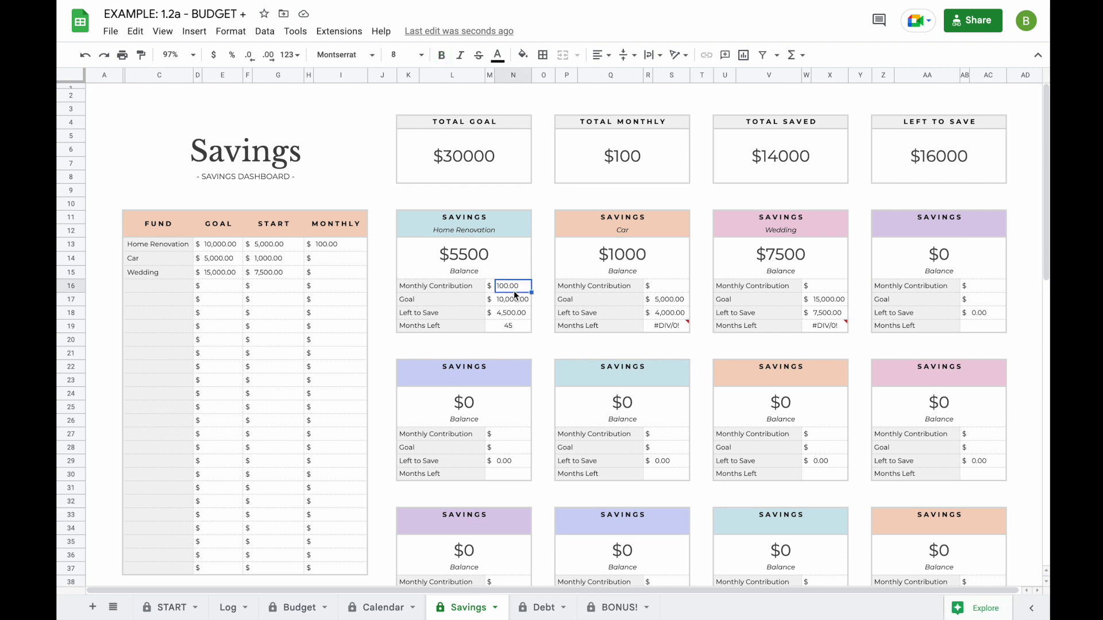
click(511, 326)
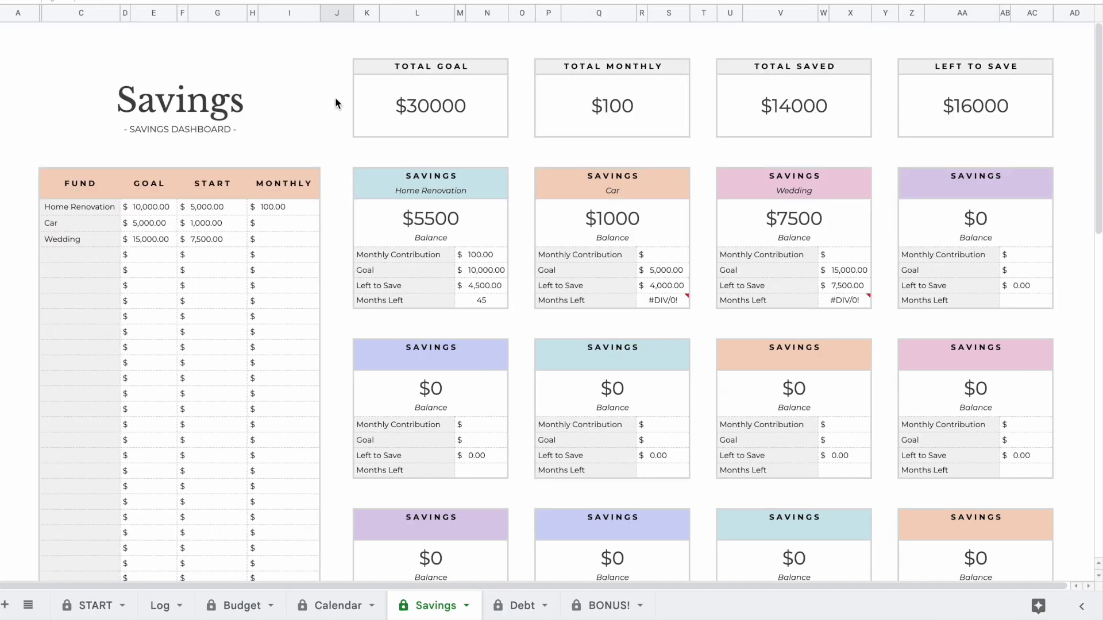
Set the Debt dashboard's month to November and check the Credit Card's payment, left to pay and balance.
click(528, 608)
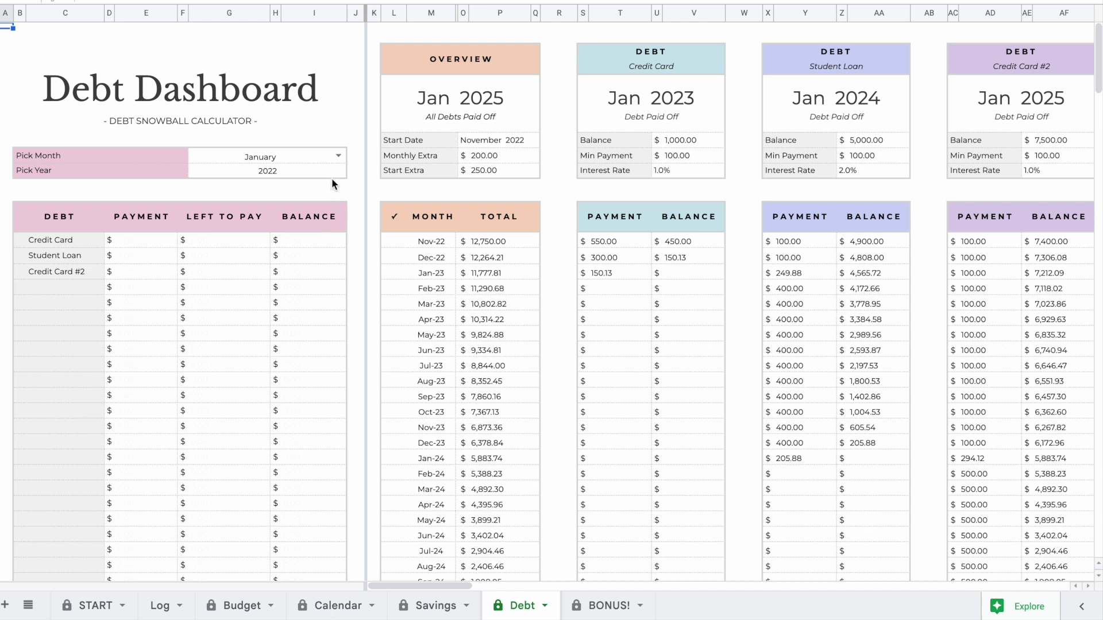
click(338, 155)
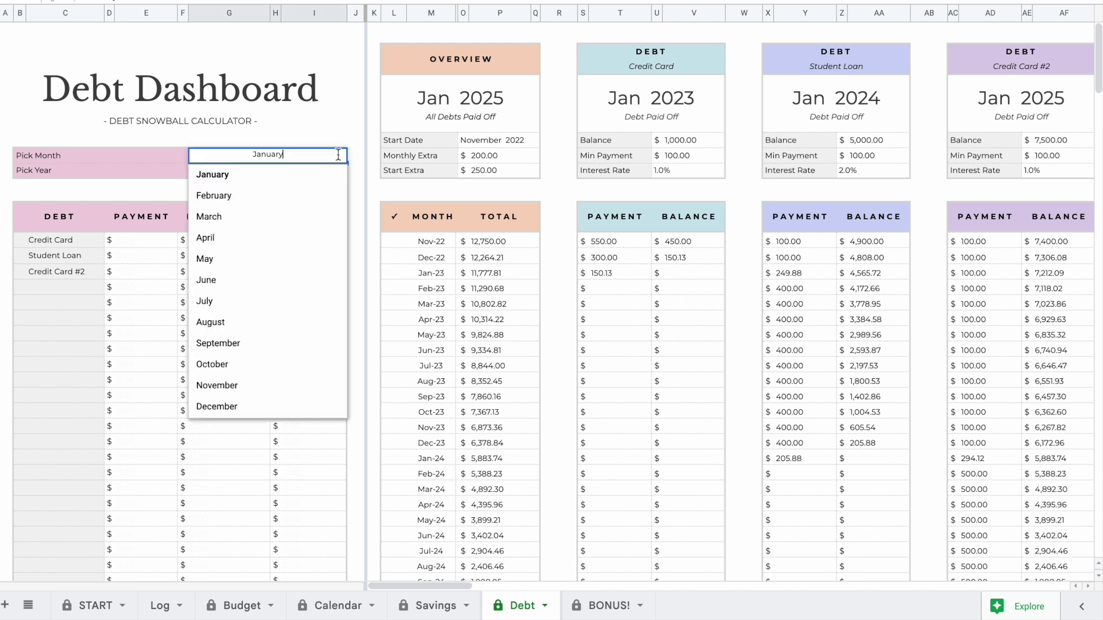
click(280, 387)
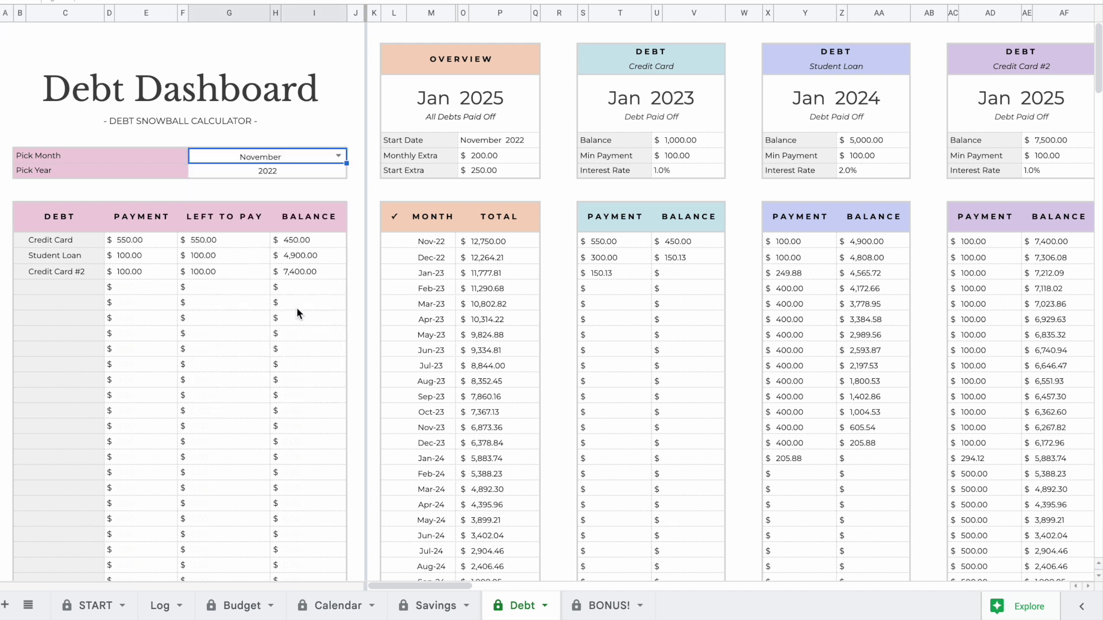
click(140, 244)
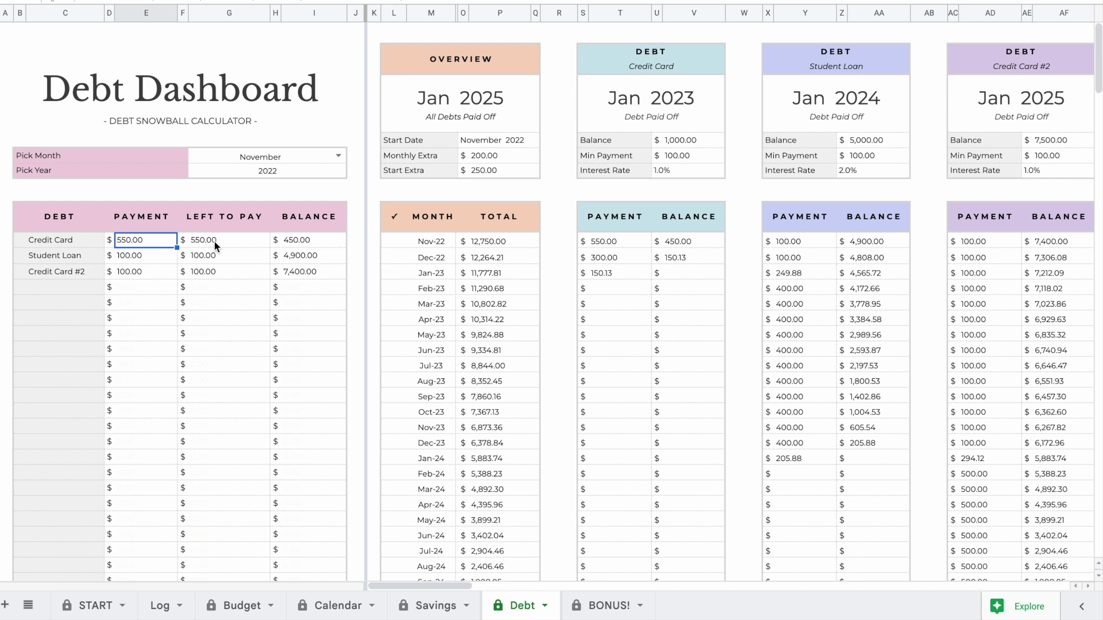
click(247, 240)
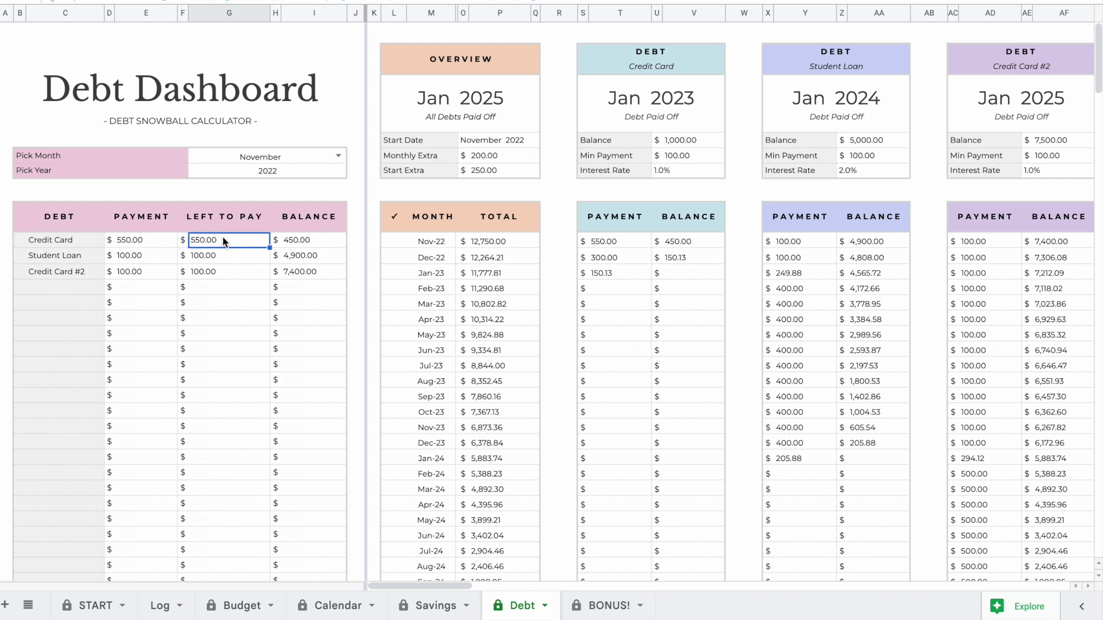
click(313, 243)
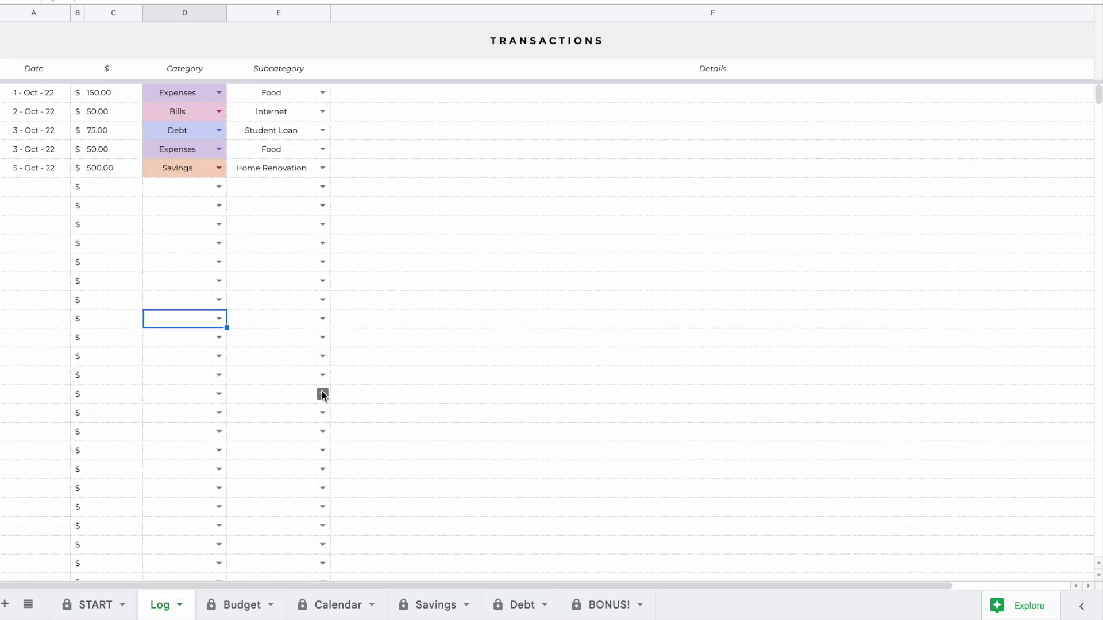
Log a $150 transaction dated 7 November 2022 as Debt with the subcategory Credit Card.
click(41, 195)
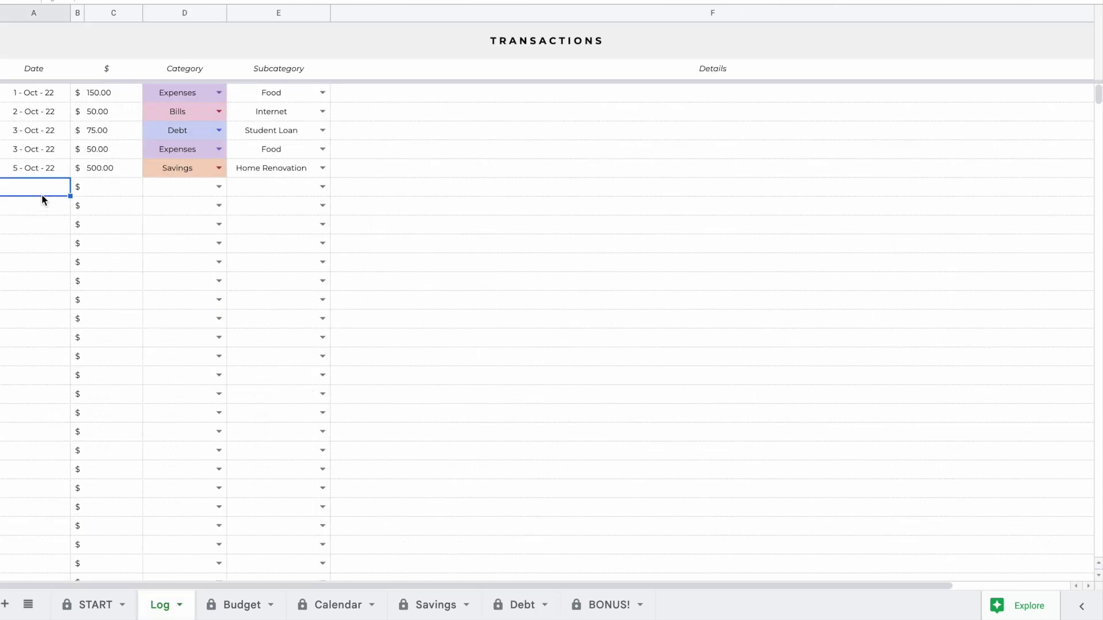
text(11/7)
key(Return)
click(112, 189)
text(150)
key(Return)
click(218, 186)
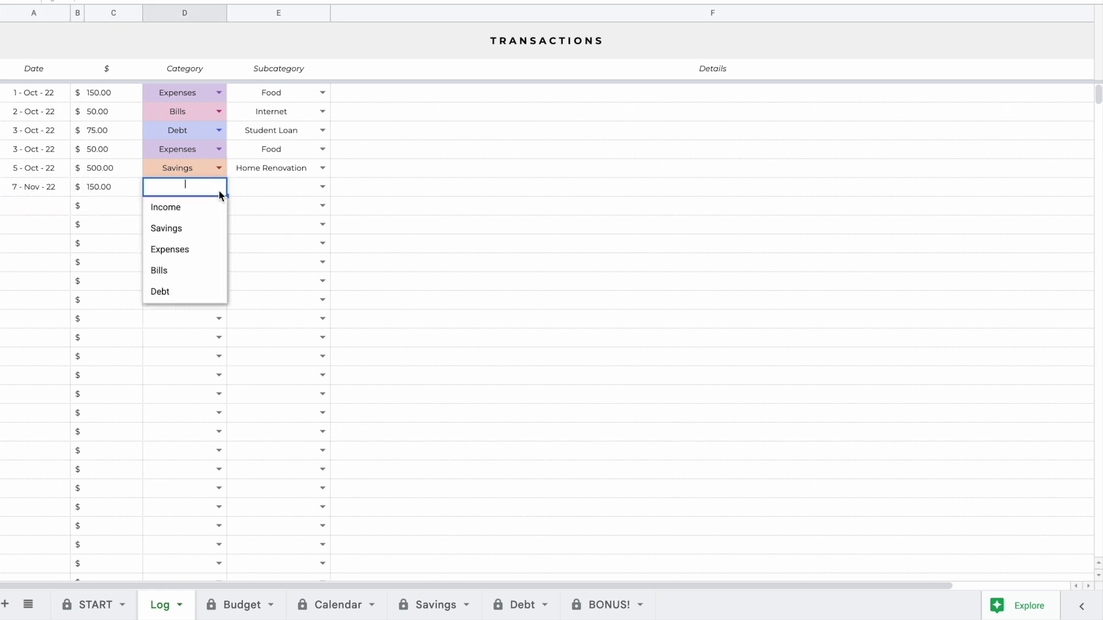
click(206, 292)
click(323, 187)
click(298, 209)
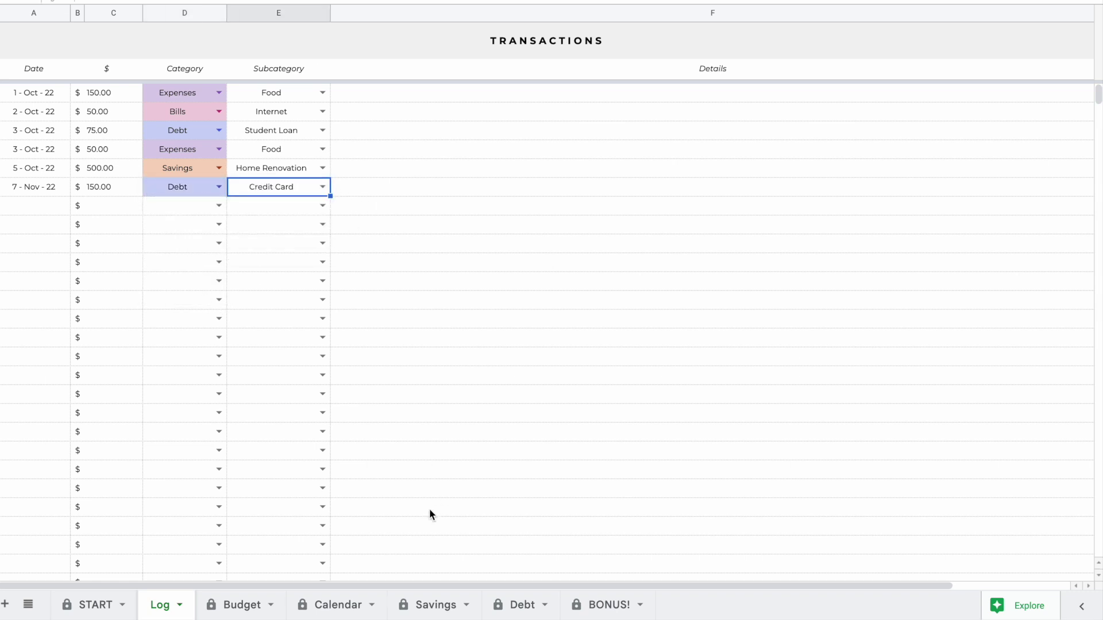
Check the Credit Card's planned payment and left-to-pay amount on the Debt sheet.
click(504, 606)
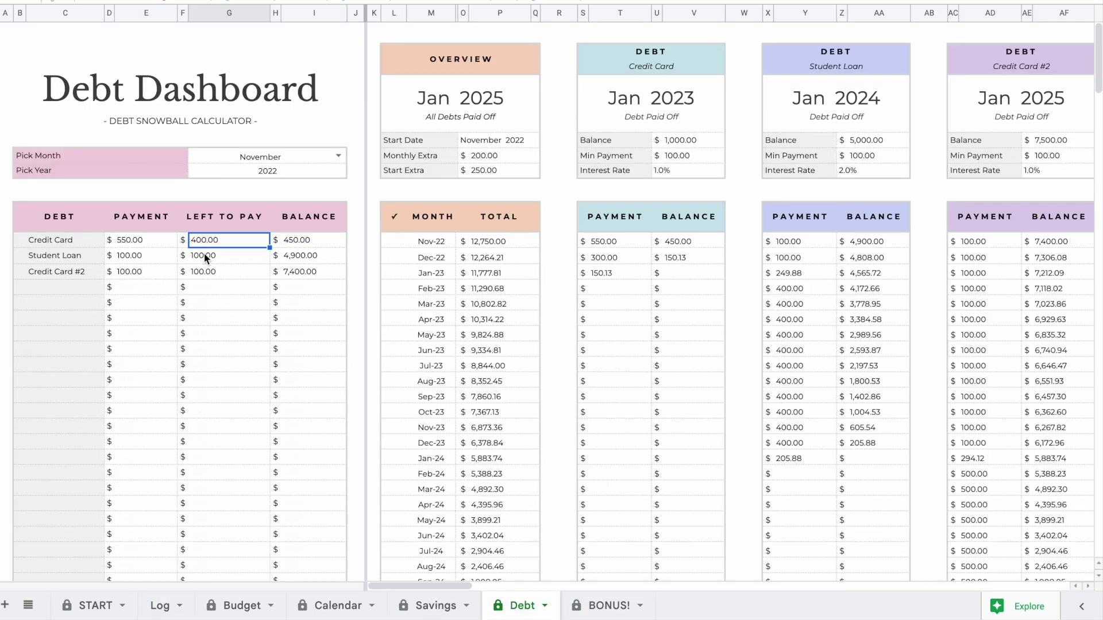
click(128, 243)
click(214, 243)
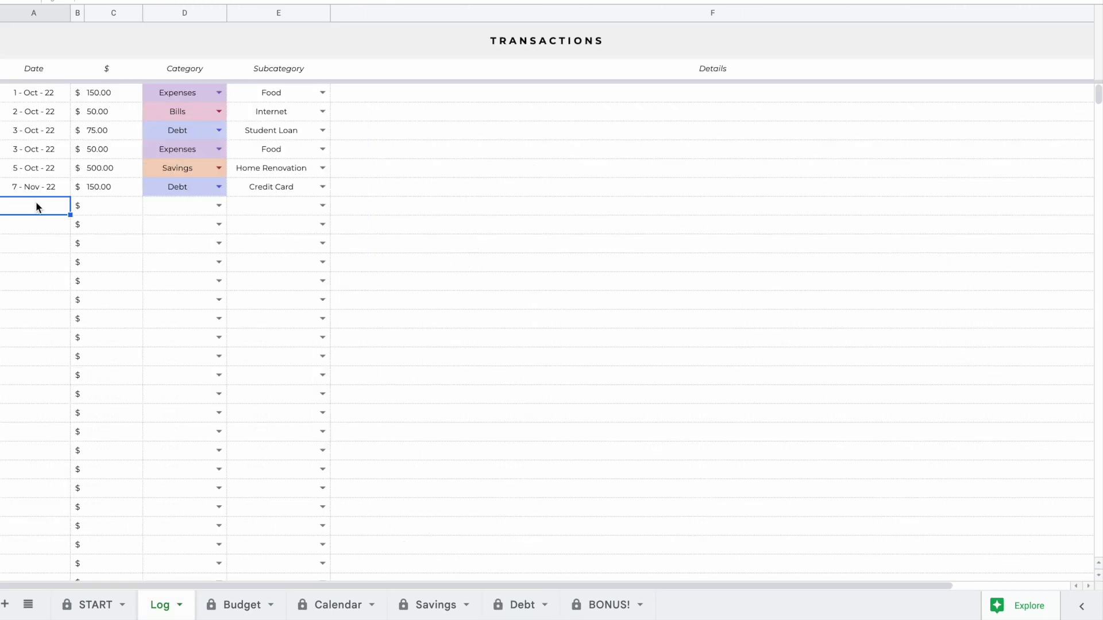
Log a $700 transaction dated 19 November 2022 as Debt with the subcategory Credit Card.
text(19 nov)
key(Return)
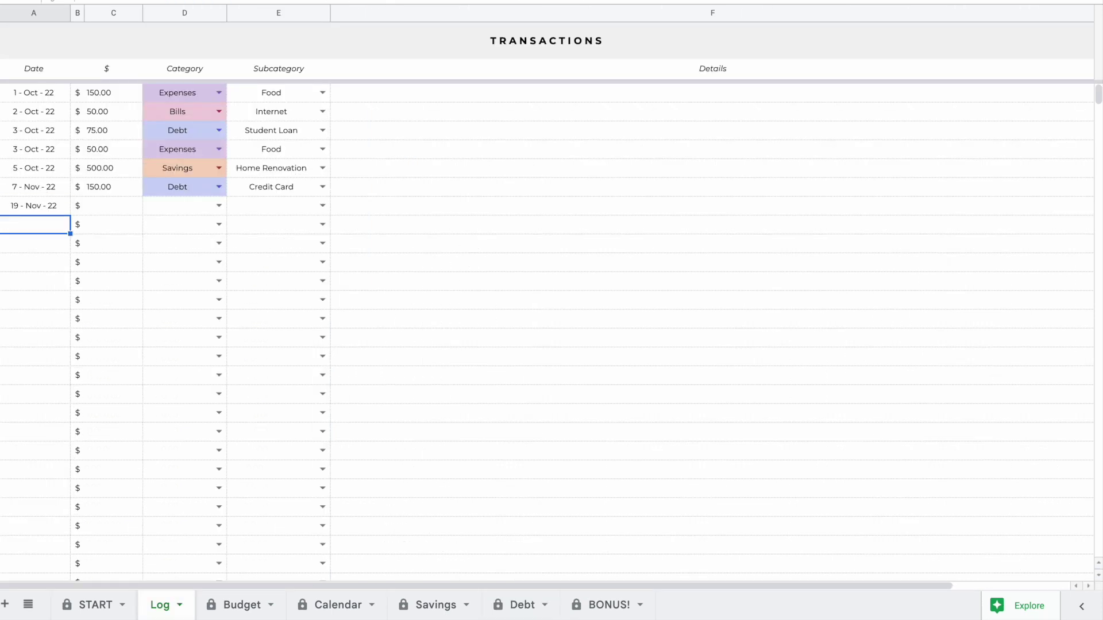
click(109, 208)
text(700)
key(Return)
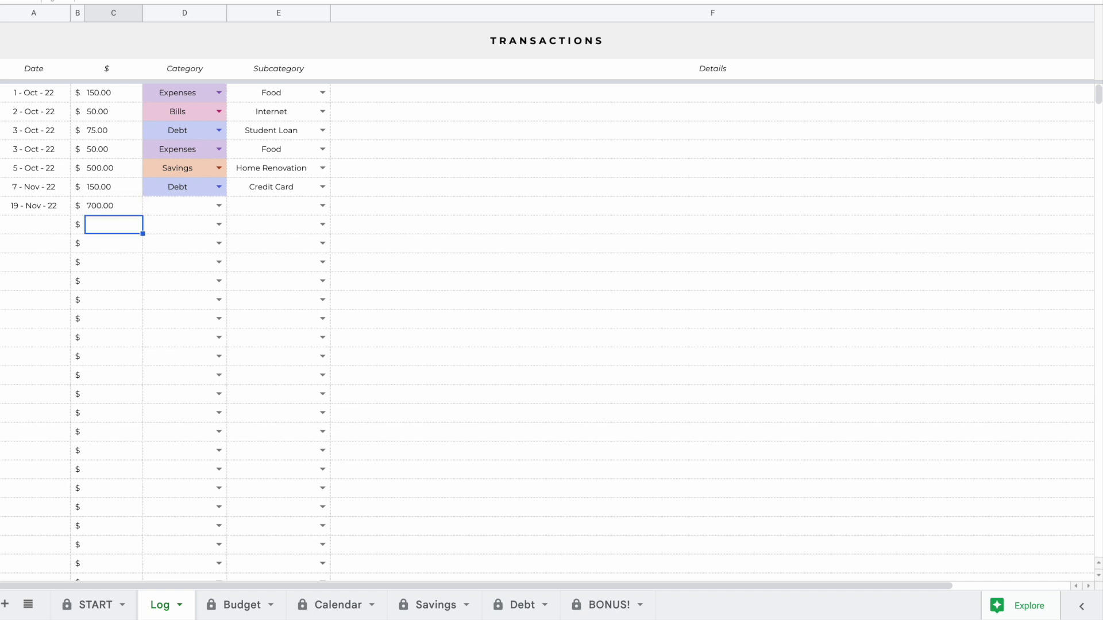
click(217, 213)
click(191, 309)
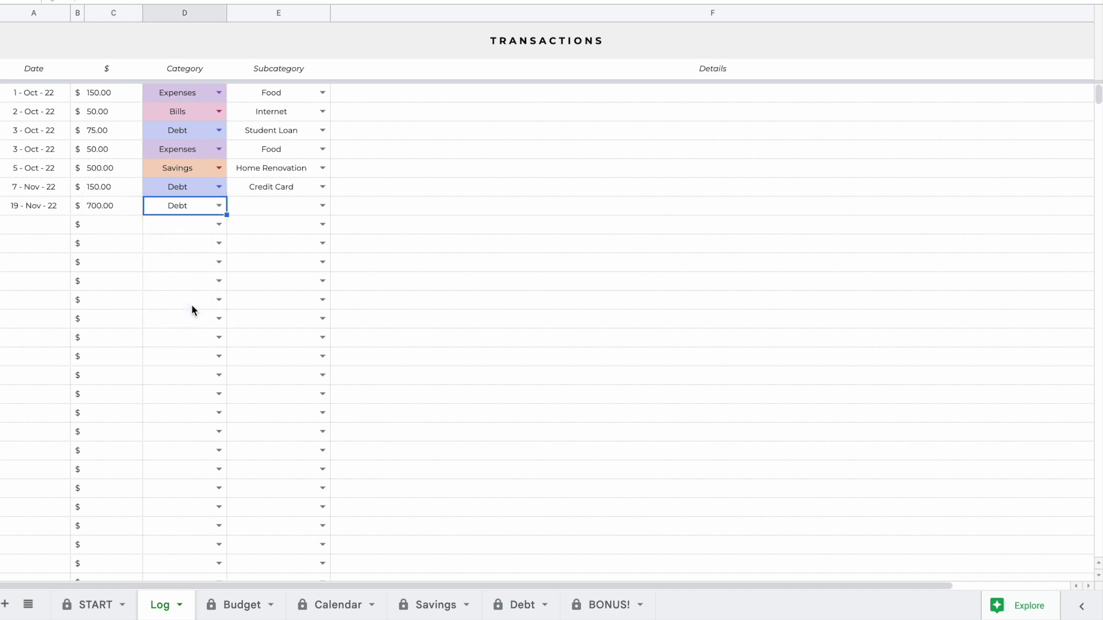
click(319, 206)
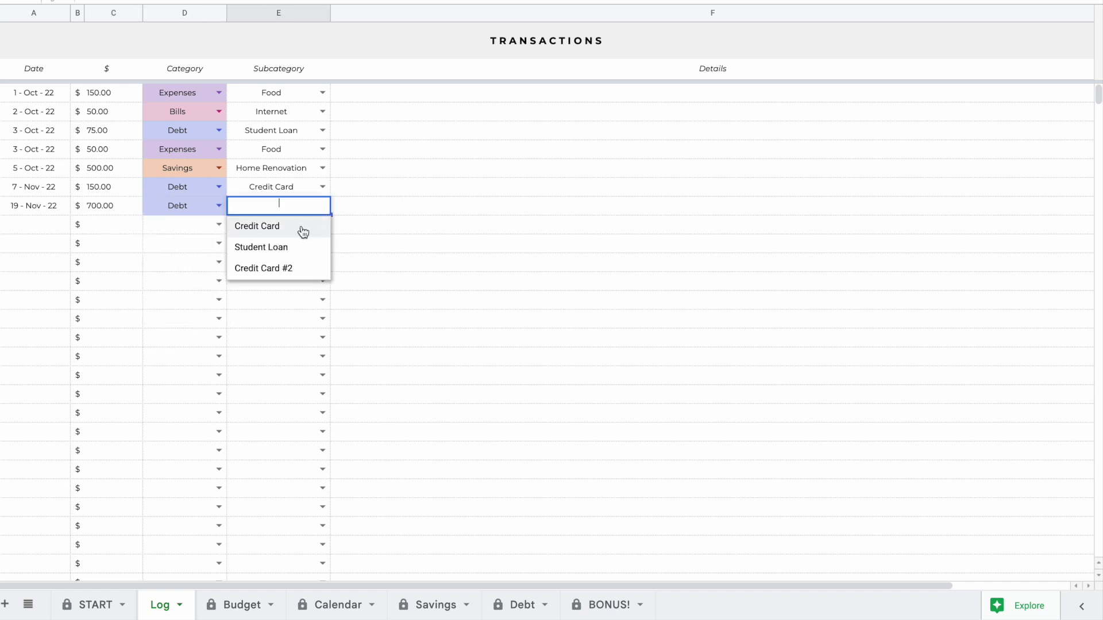
click(299, 227)
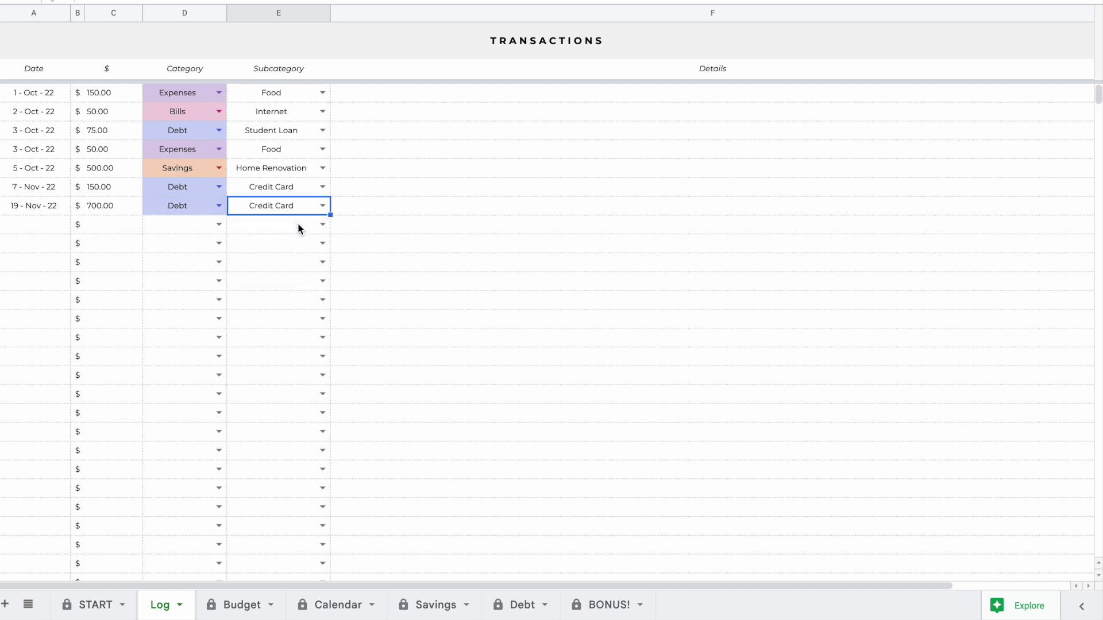
Review how the Credit Card's November payment and balance changed on the Debt sheet.
click(516, 606)
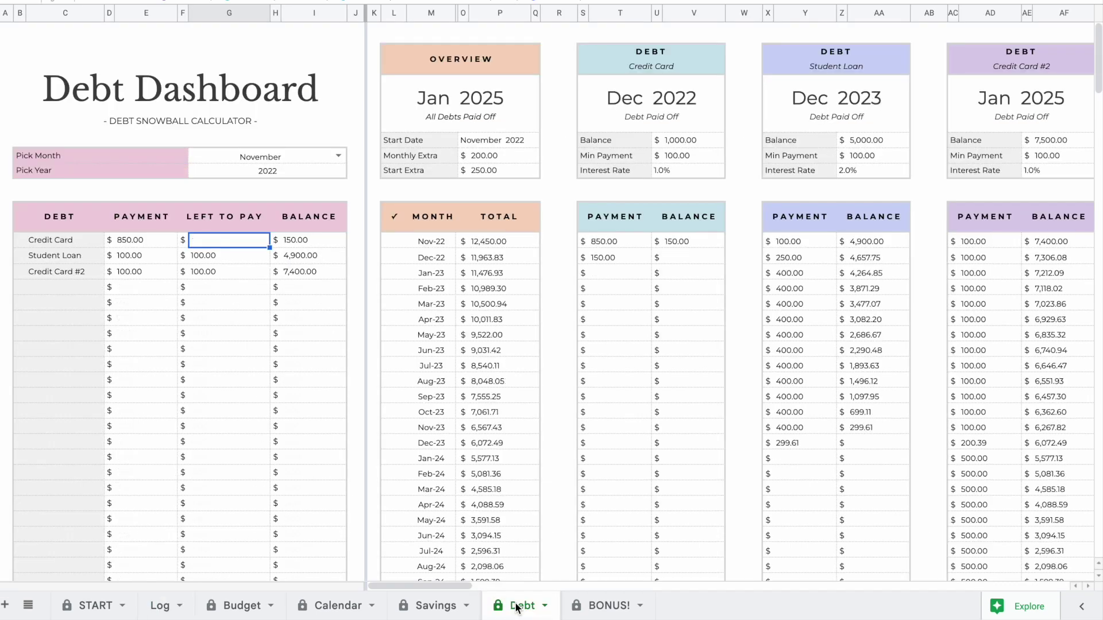
click(125, 241)
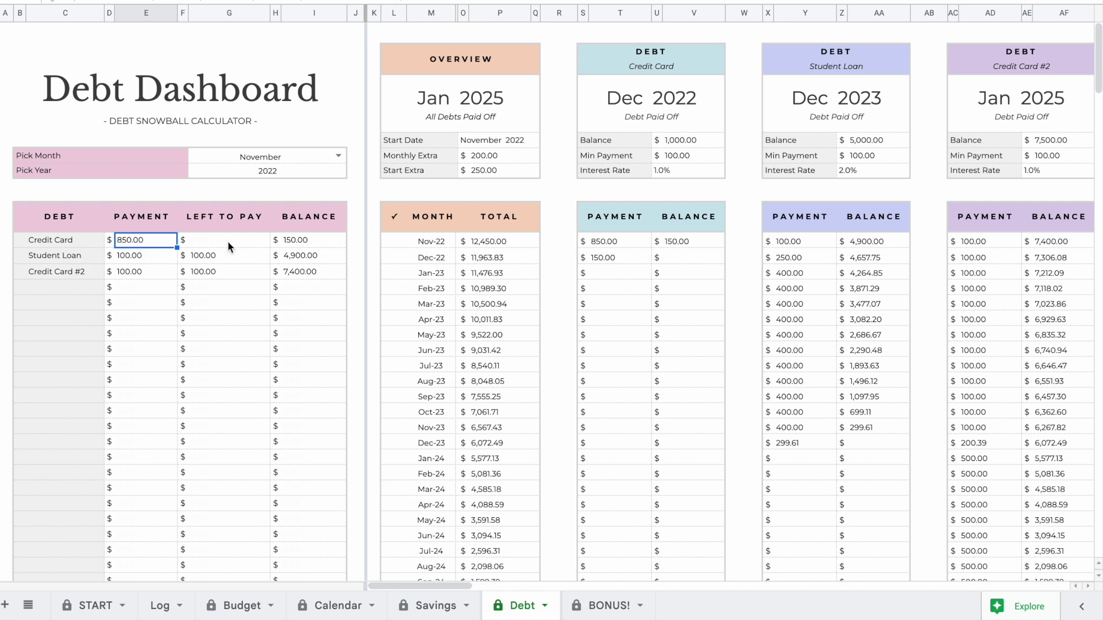
click(301, 240)
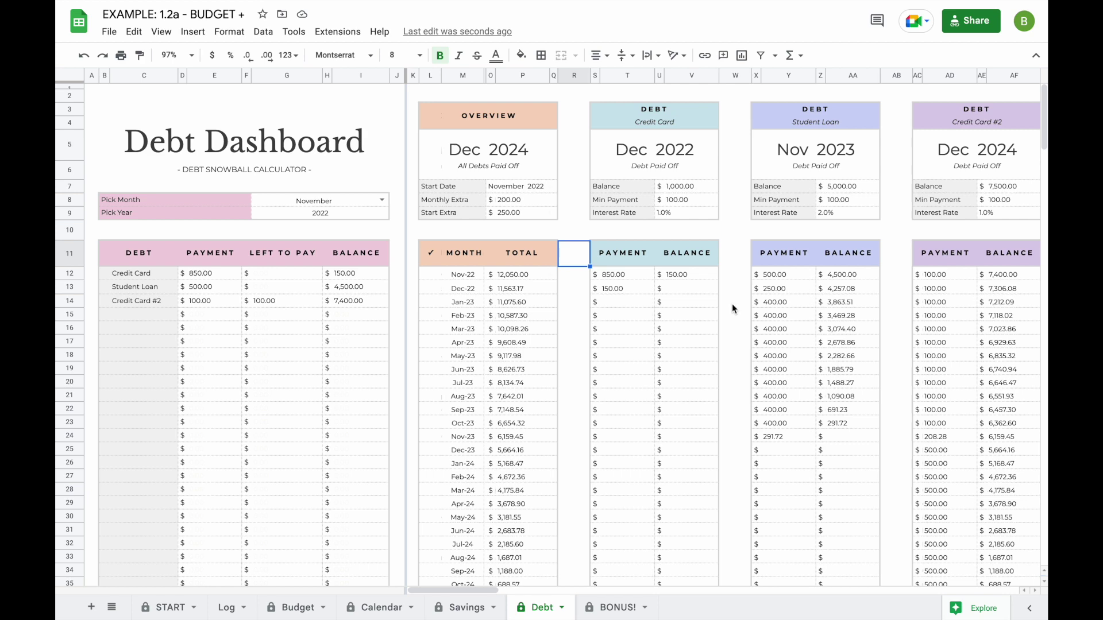
Look through all the individual debt payoff tables on the Debt sheet and return to the Overview.
scroll(733, 309, right, 20)
scroll(732, 303, right, 12)
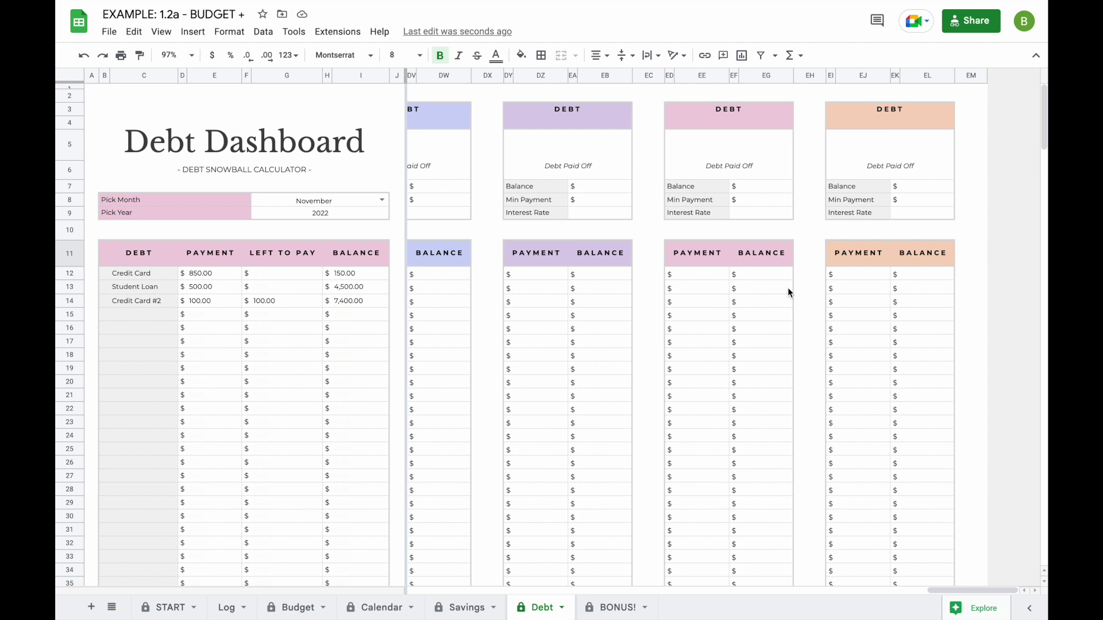
scroll(788, 287, left, 20)
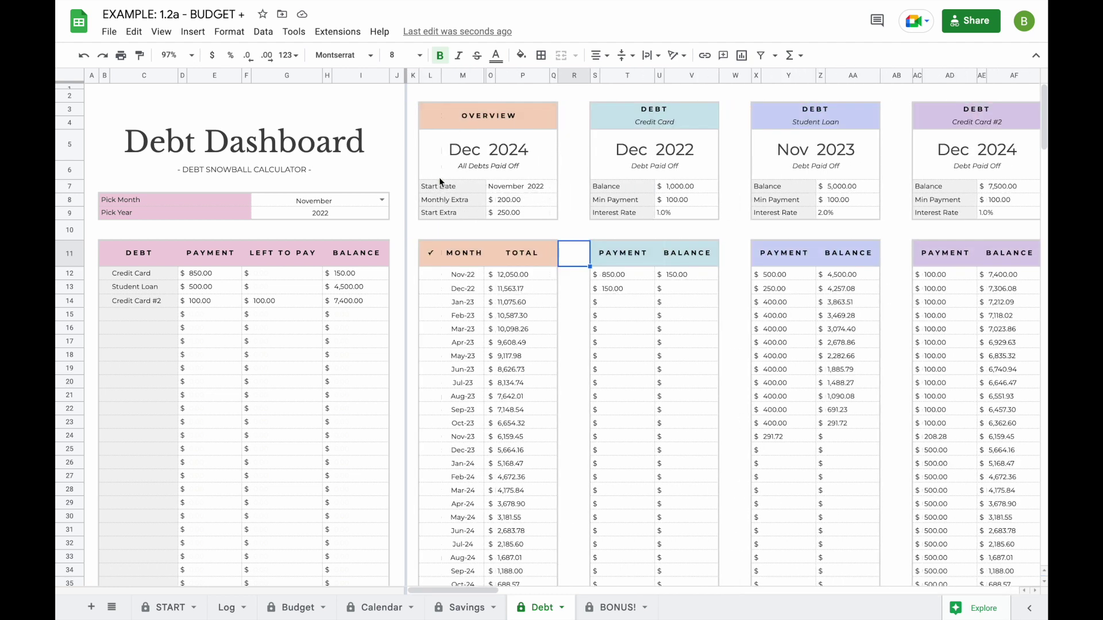